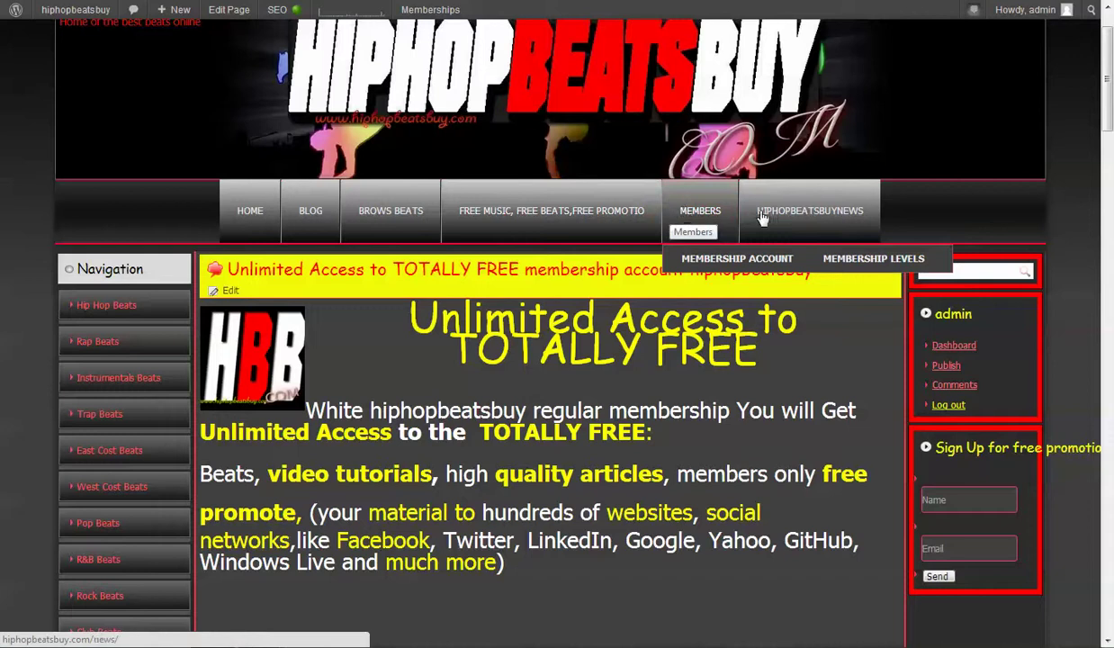
- Open the HIPHOPBEATSBUYNEWS page and examine the MTV News post, the first articles and the YouTube videos beside them
click(843, 226)
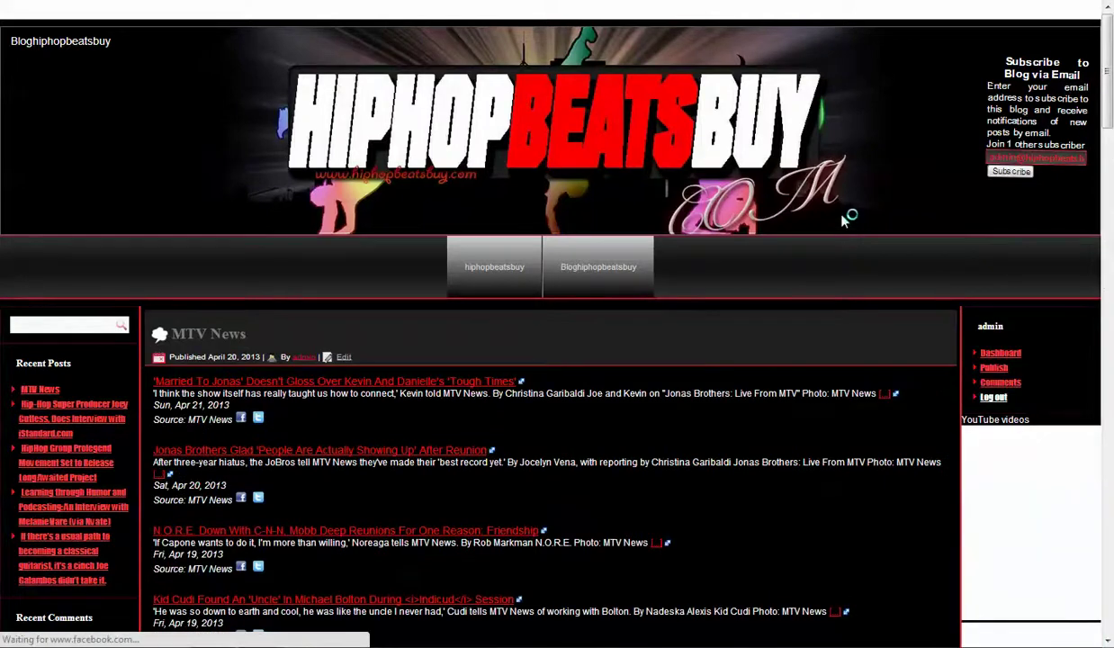
scroll(843, 219, down, 1)
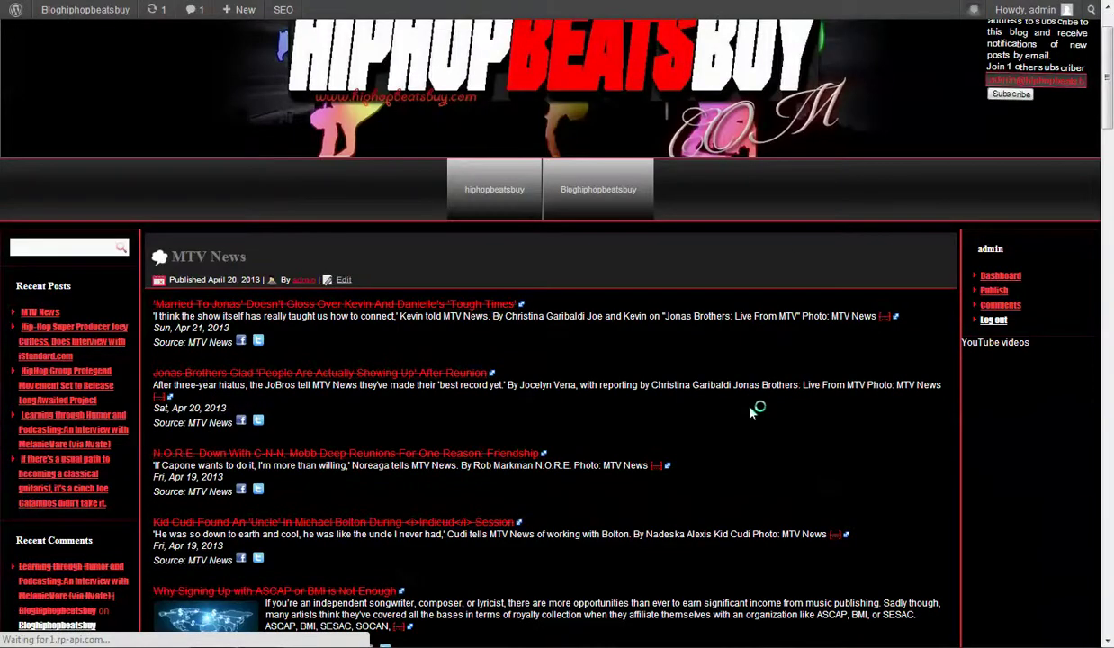
scroll(726, 447, down, 3)
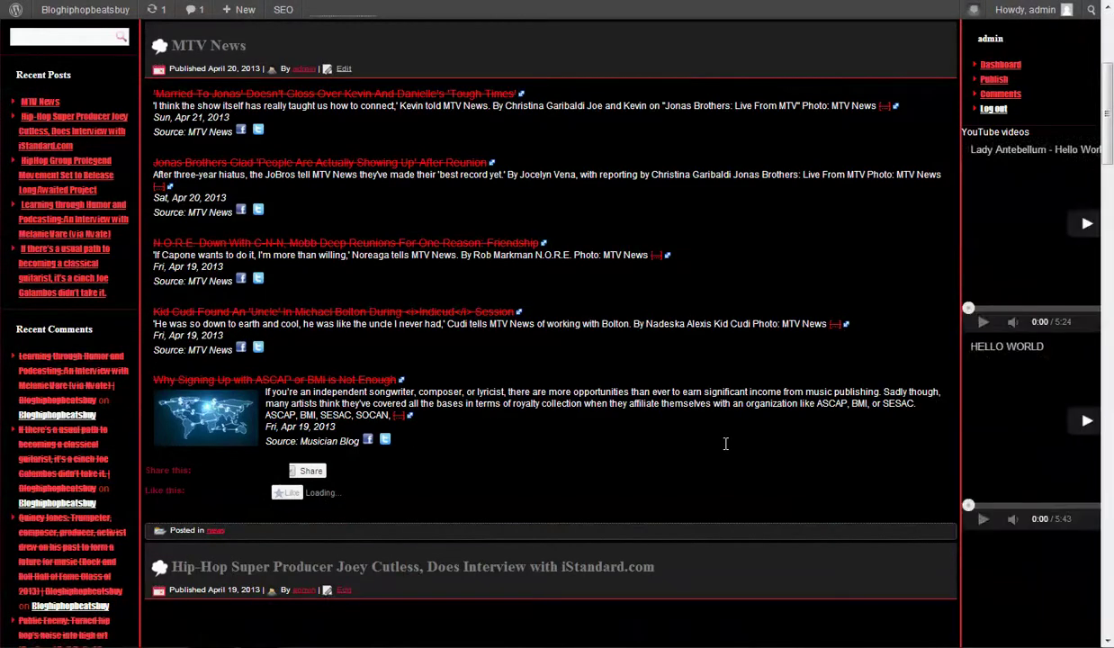
scroll(731, 447, down, 3)
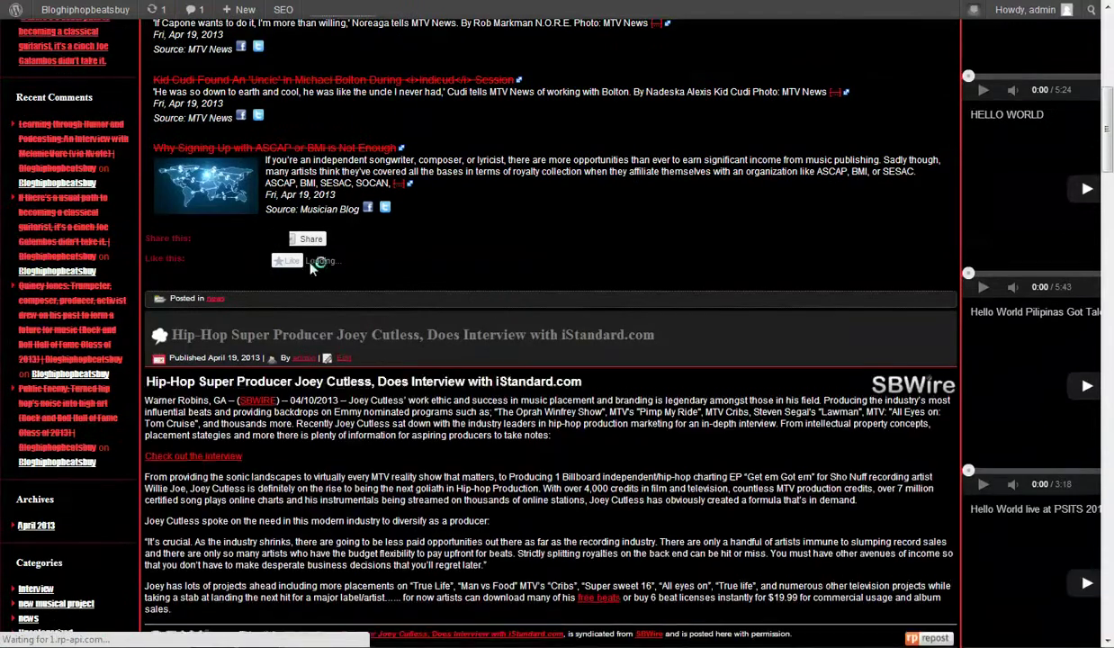
scroll(174, 295, down, 1)
scroll(173, 295, down, 4)
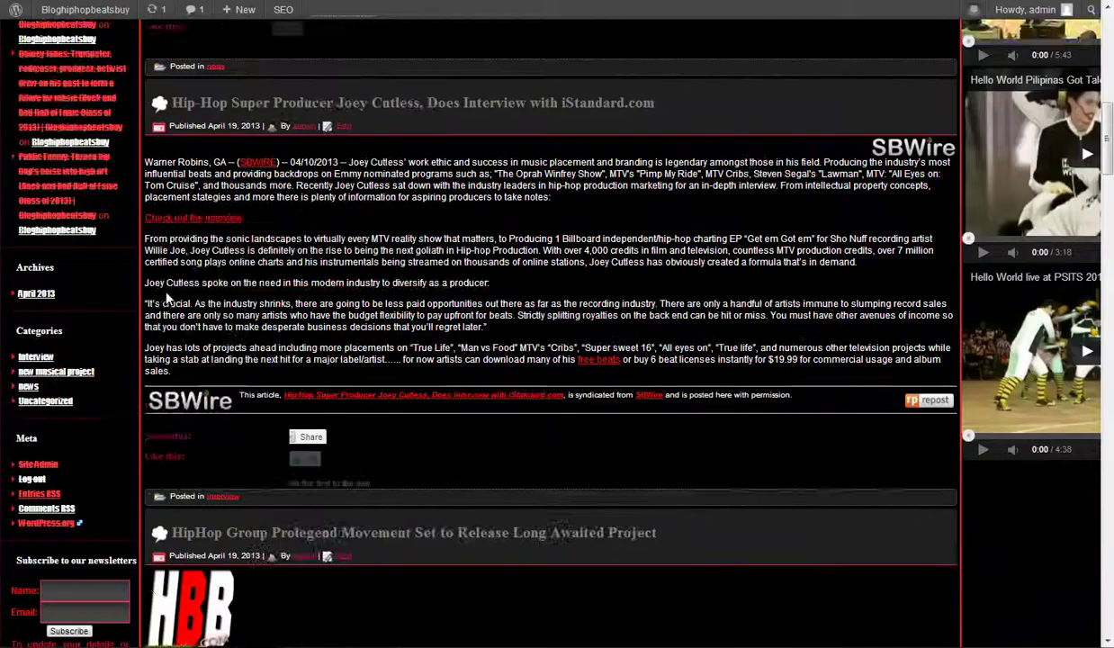
scroll(979, 406, up, 6)
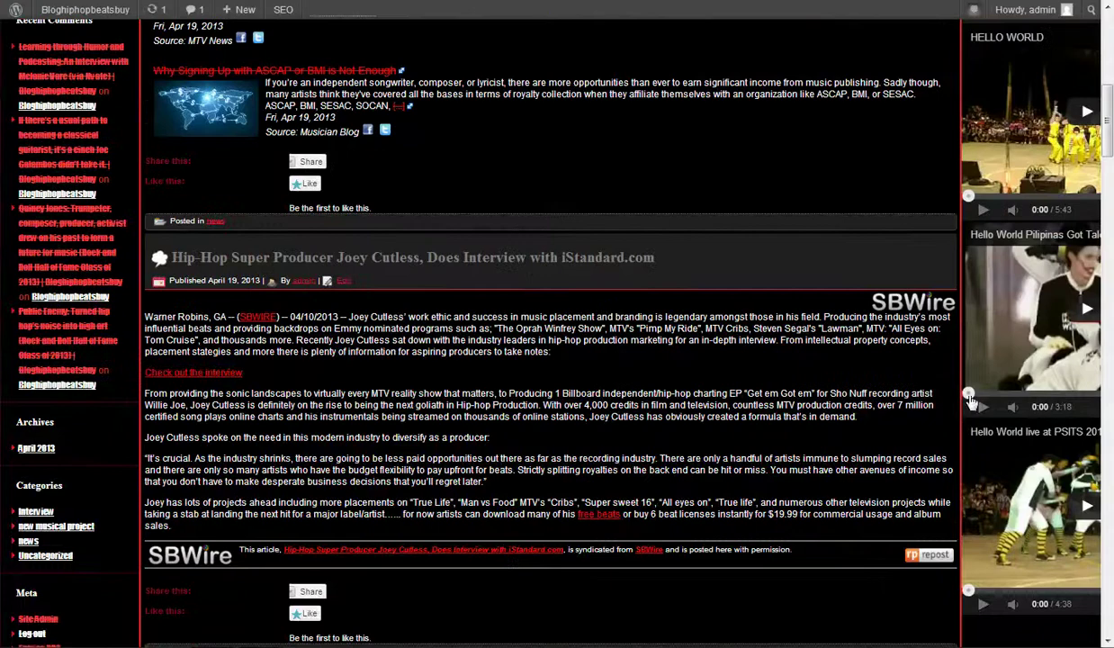
scroll(684, 252, up, 4)
scroll(218, 291, up, 2)
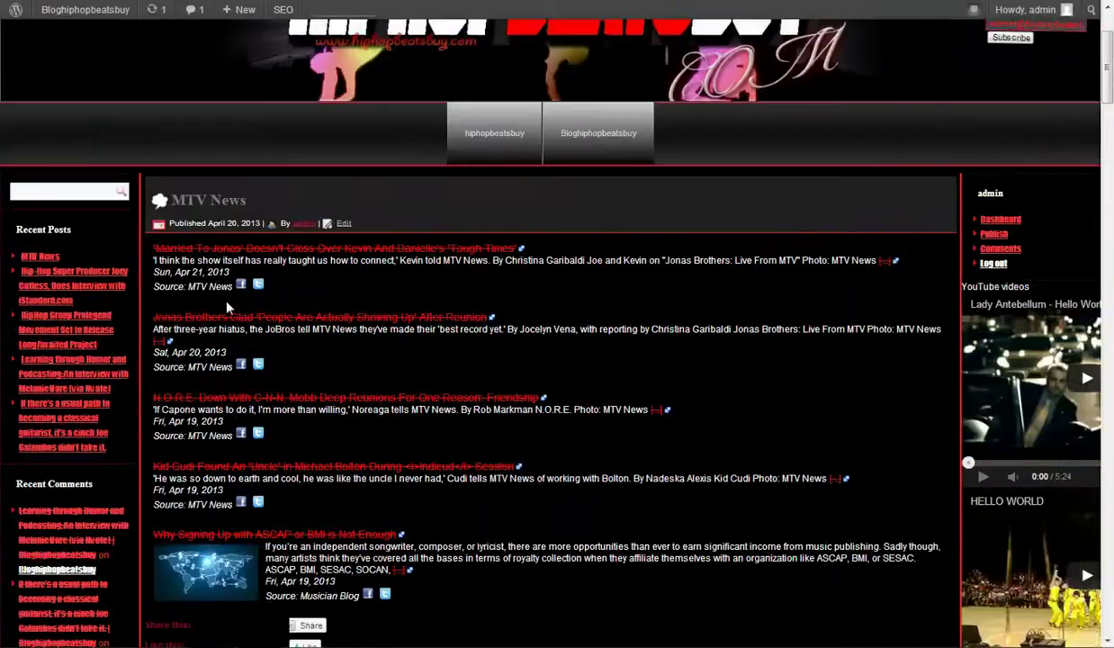
- Look through the remaining news blog posts down to the newsletter sign-up at the end of the page
scroll(182, 429, down, 7)
scroll(227, 482, down, 4)
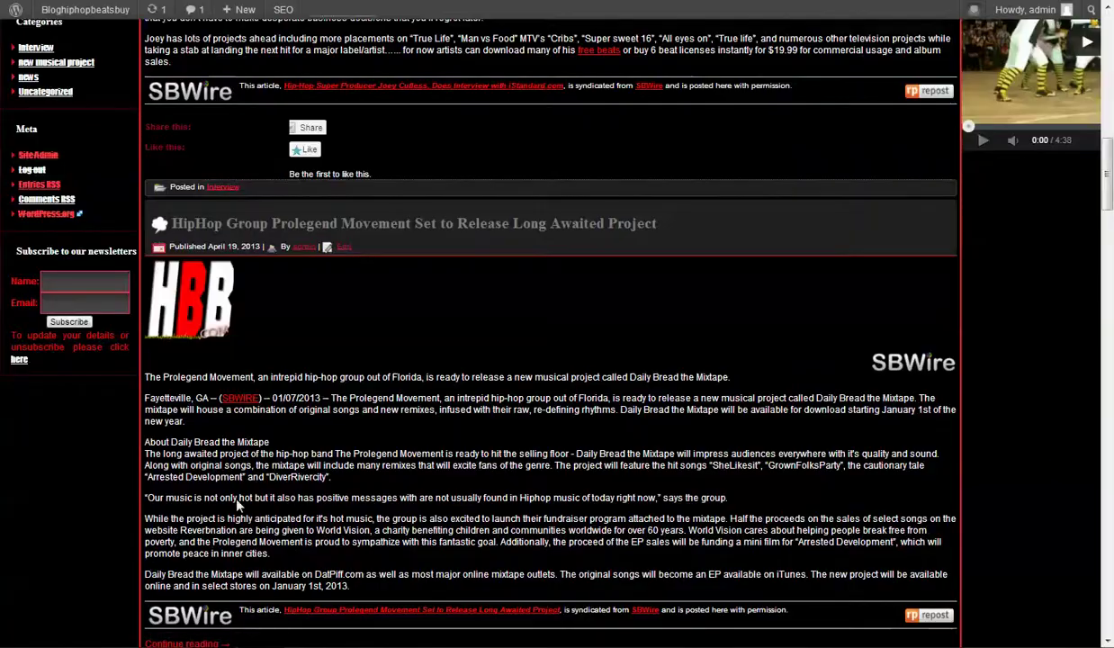
scroll(270, 431, down, 3)
scroll(381, 357, down, 11)
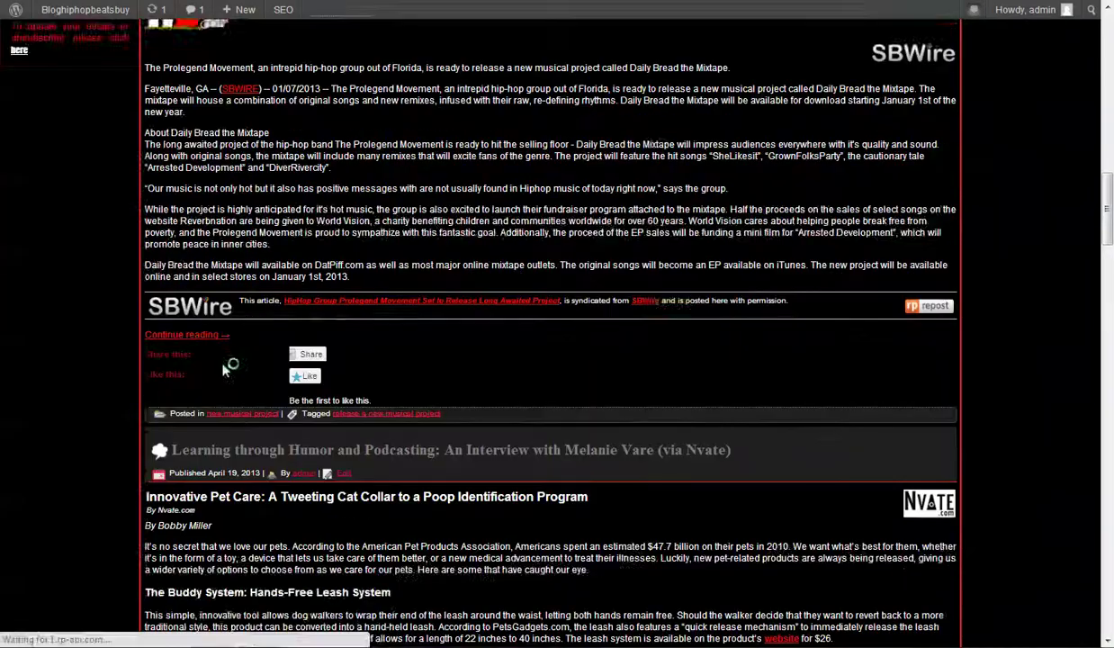
scroll(408, 466, down, 17)
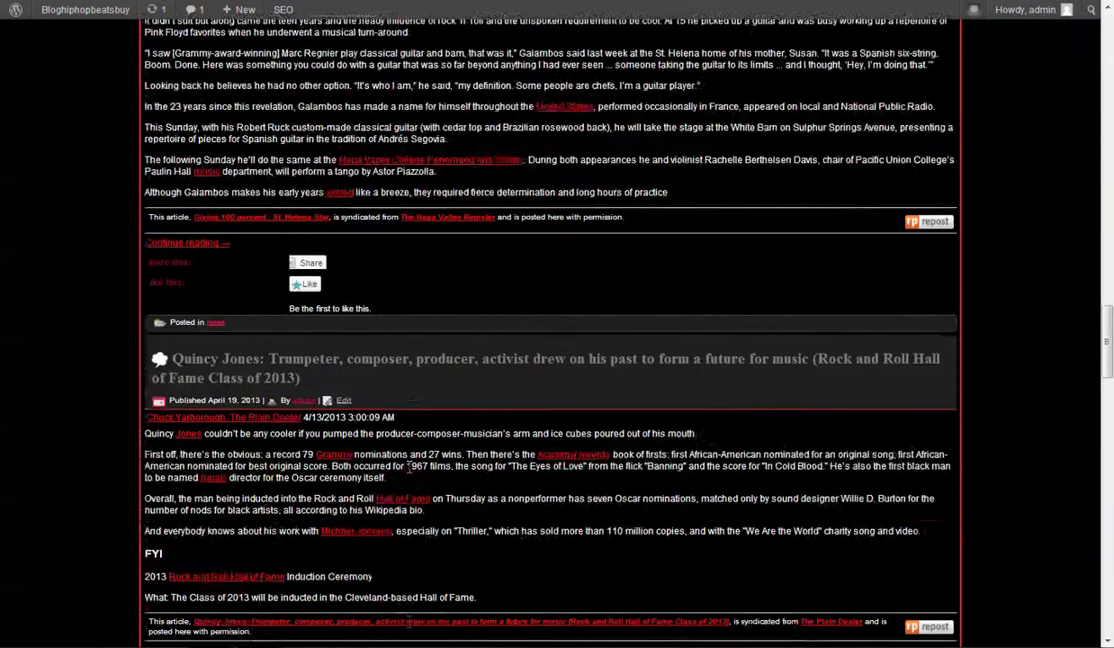
scroll(408, 473, down, 12)
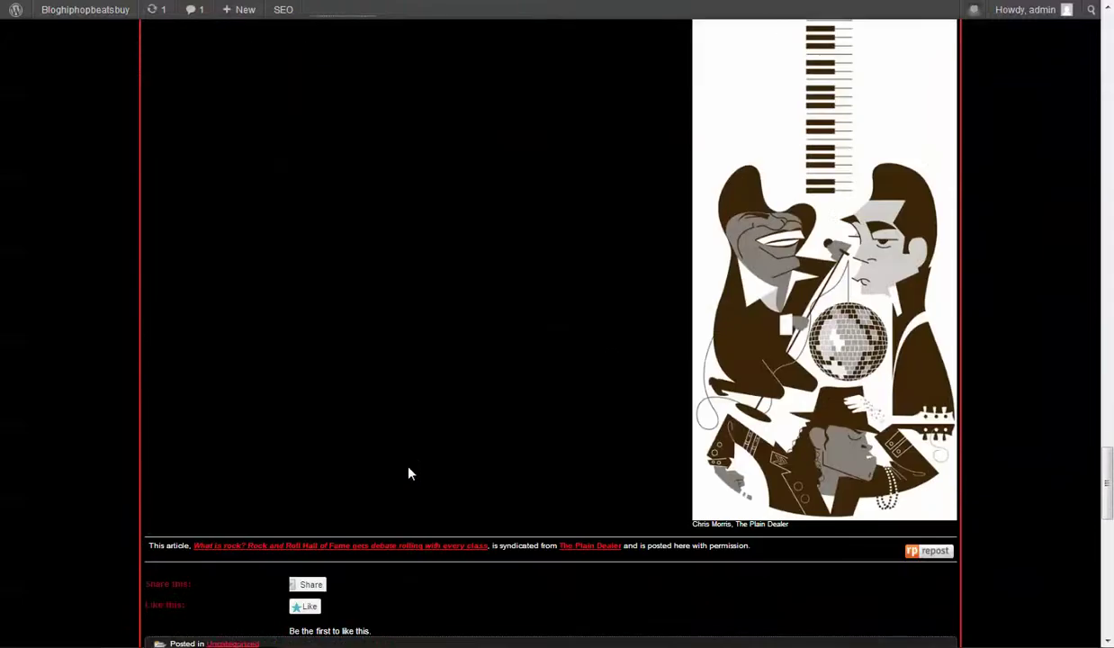
scroll(408, 473, down, 6)
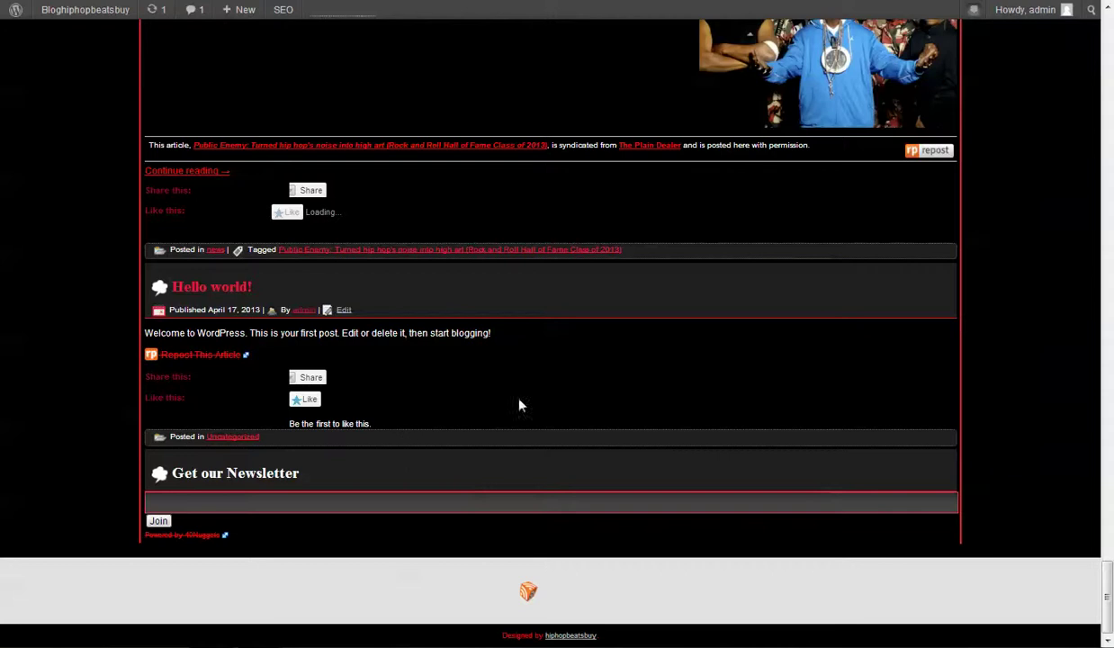
scroll(803, 378, up, 18)
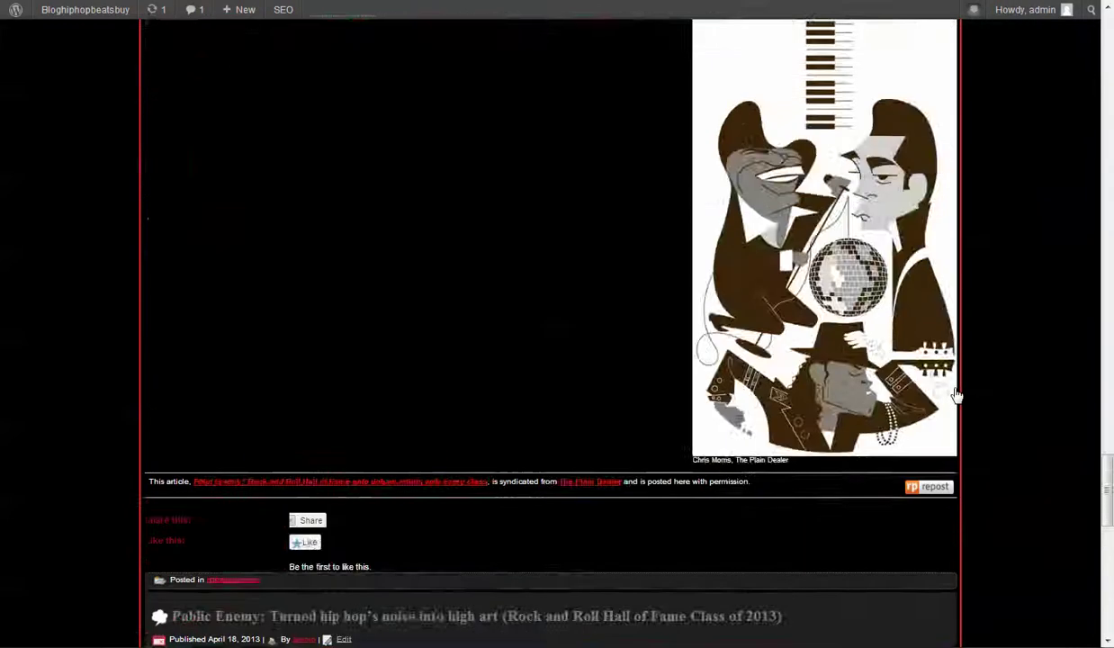
scroll(956, 395, up, 5)
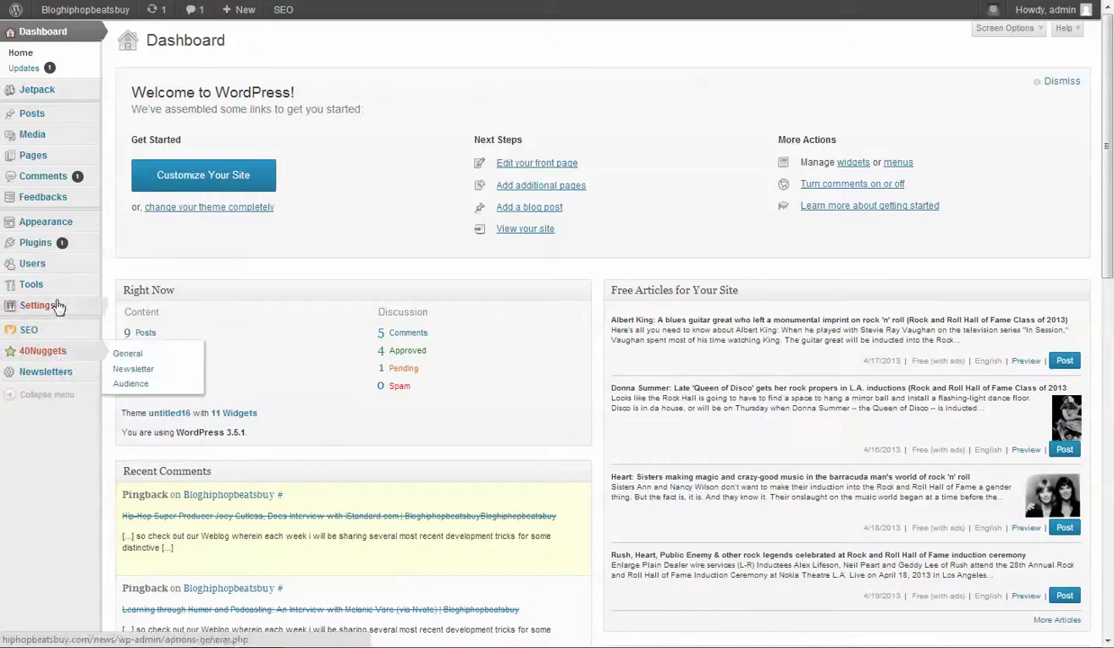
- Open the RSS Multi-Importer settings from the news blog's dashboard and view the plugin overview
mouse_move(64, 332)
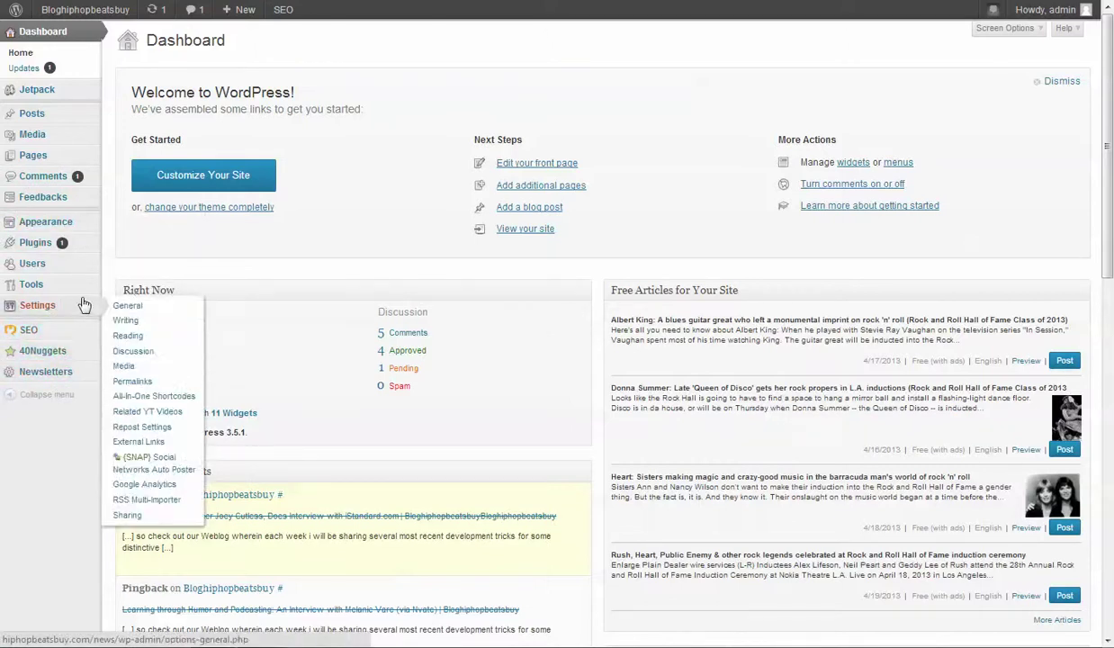
mouse_move(82, 306)
click(140, 499)
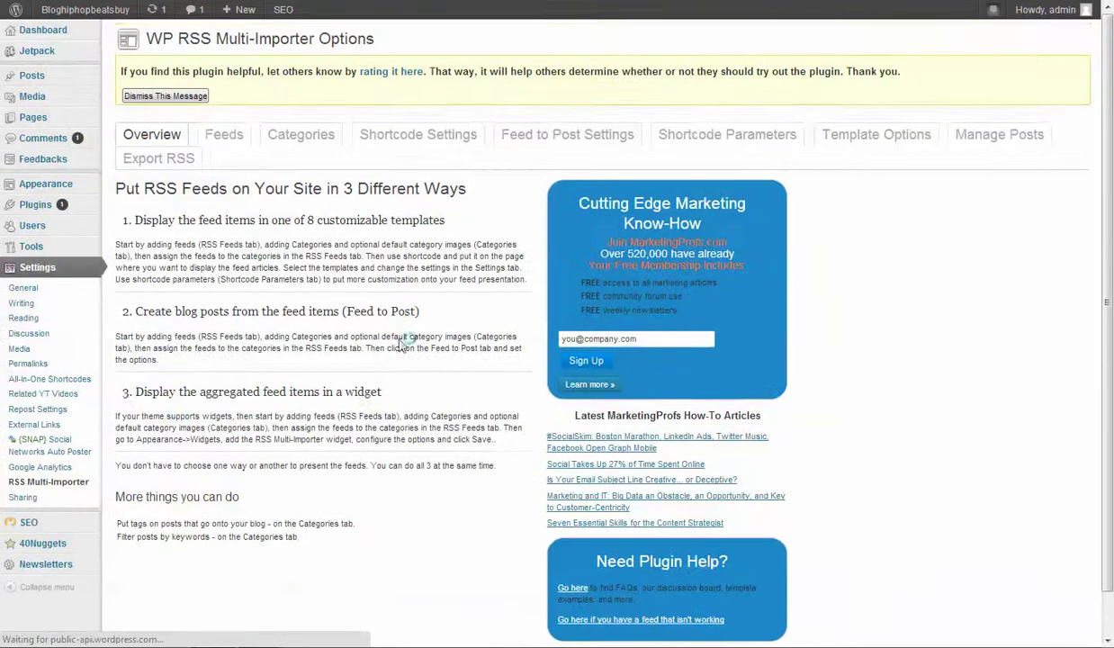
scroll(436, 459, down, 1)
scroll(436, 459, up, 1)
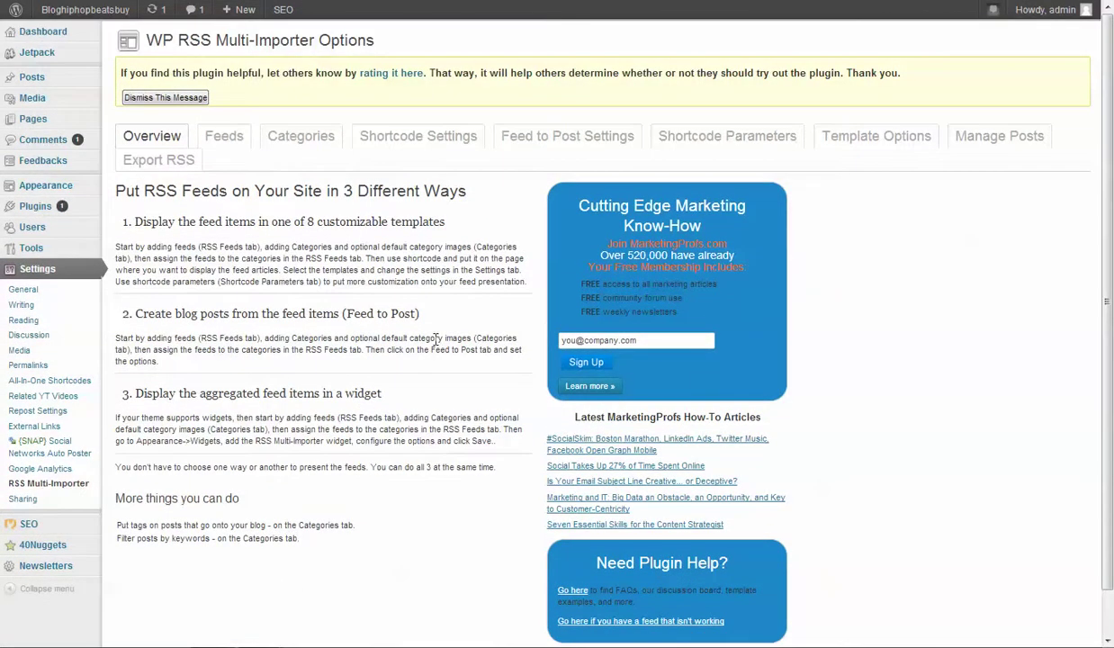
- Open the importer's Feeds settings and review the usage details and the feed name and URL entries
click(224, 136)
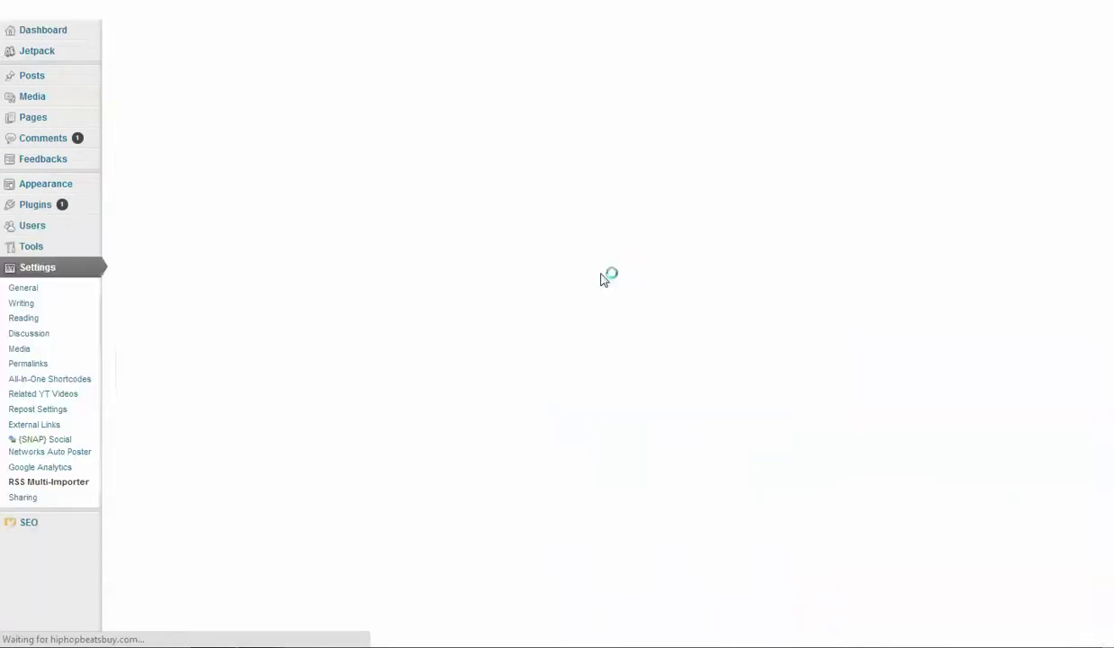
scroll(602, 280, down, 4)
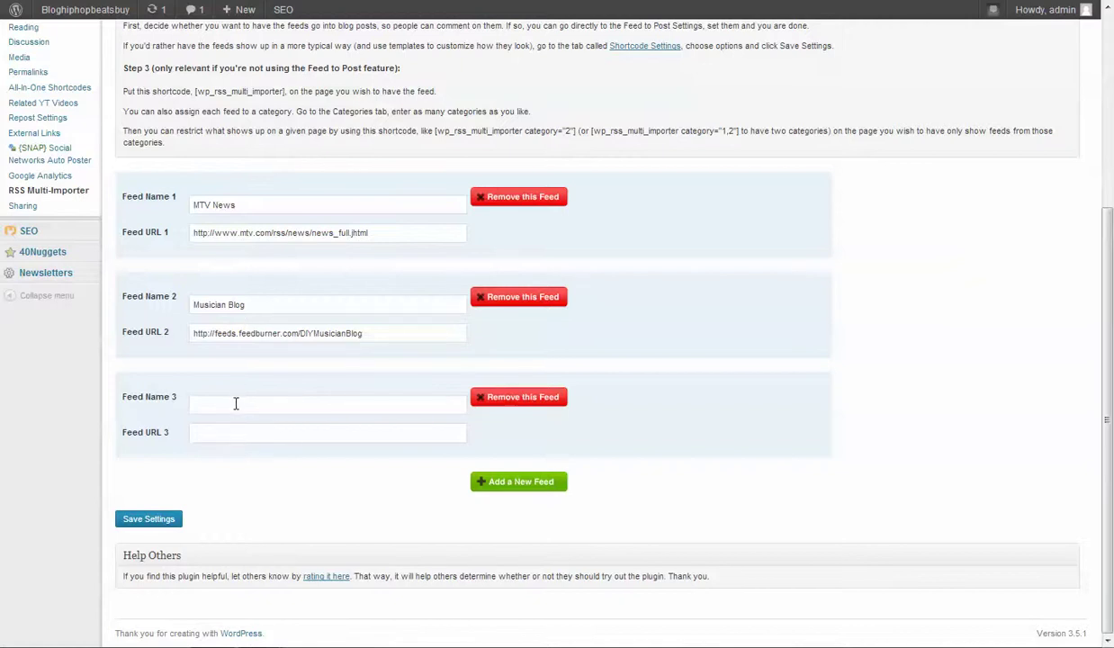
scroll(238, 437, up, 2)
scroll(238, 444, up, 2)
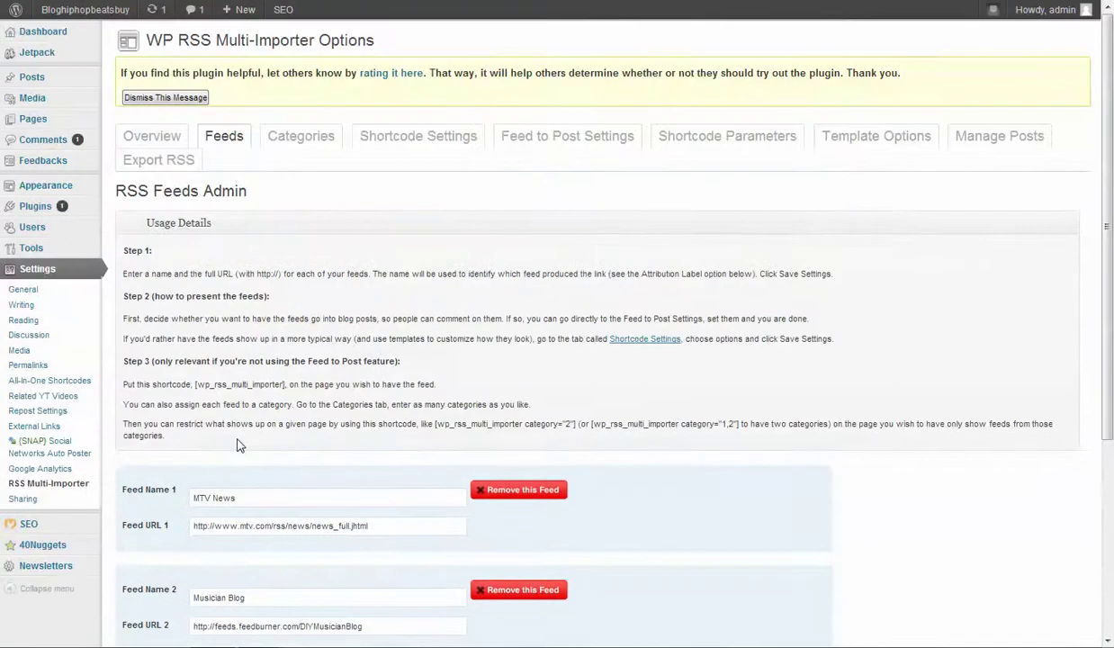
scroll(238, 443, down, 1)
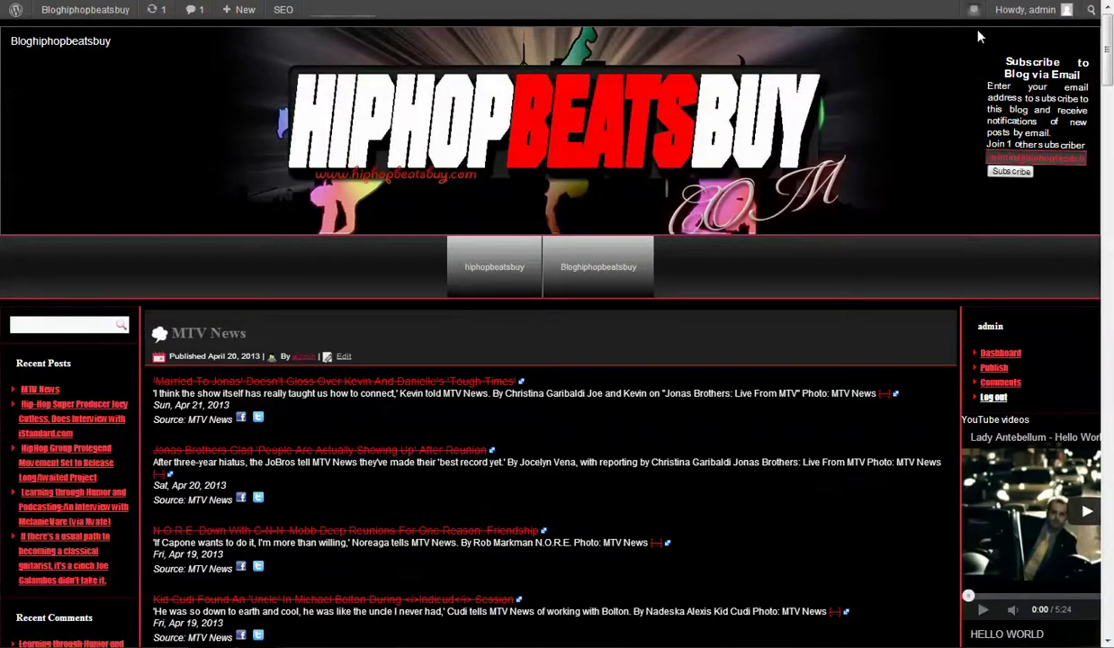
- Return to the news blog and examine the imported feed items in the MTV News post
scroll(865, 115, down, 4)
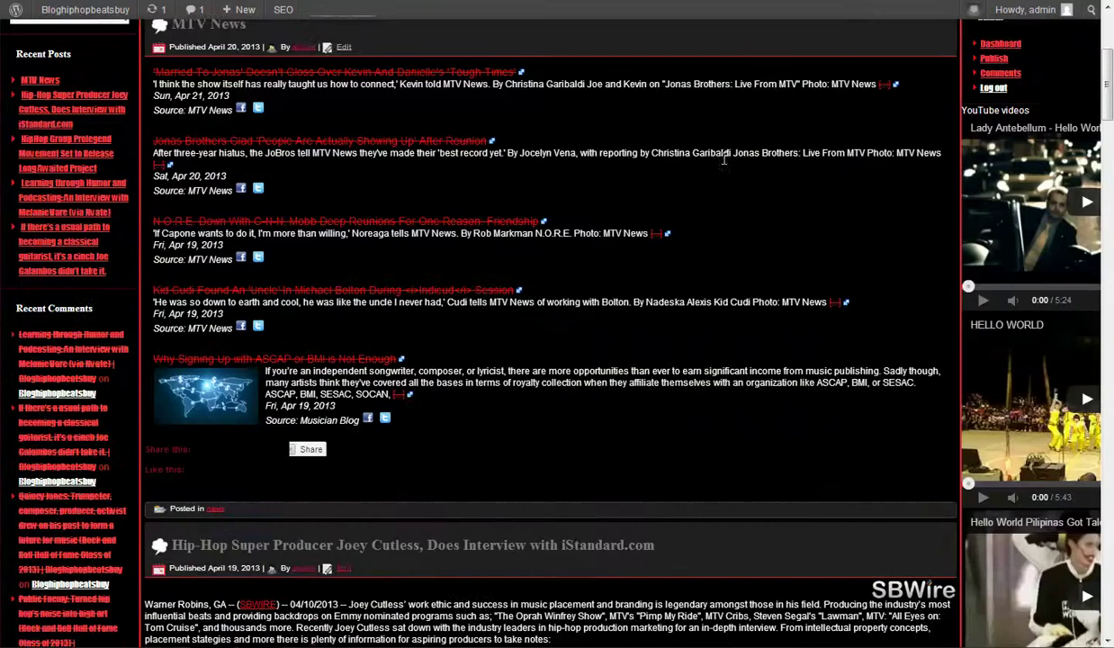
scroll(416, 181, down, 5)
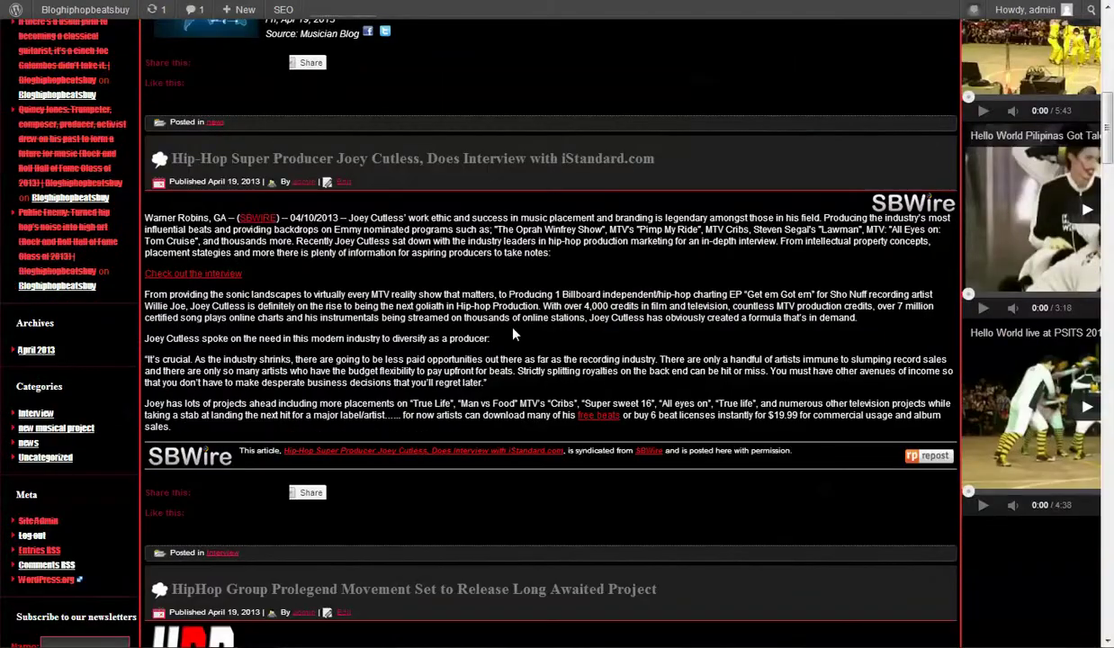
scroll(501, 327, up, 4)
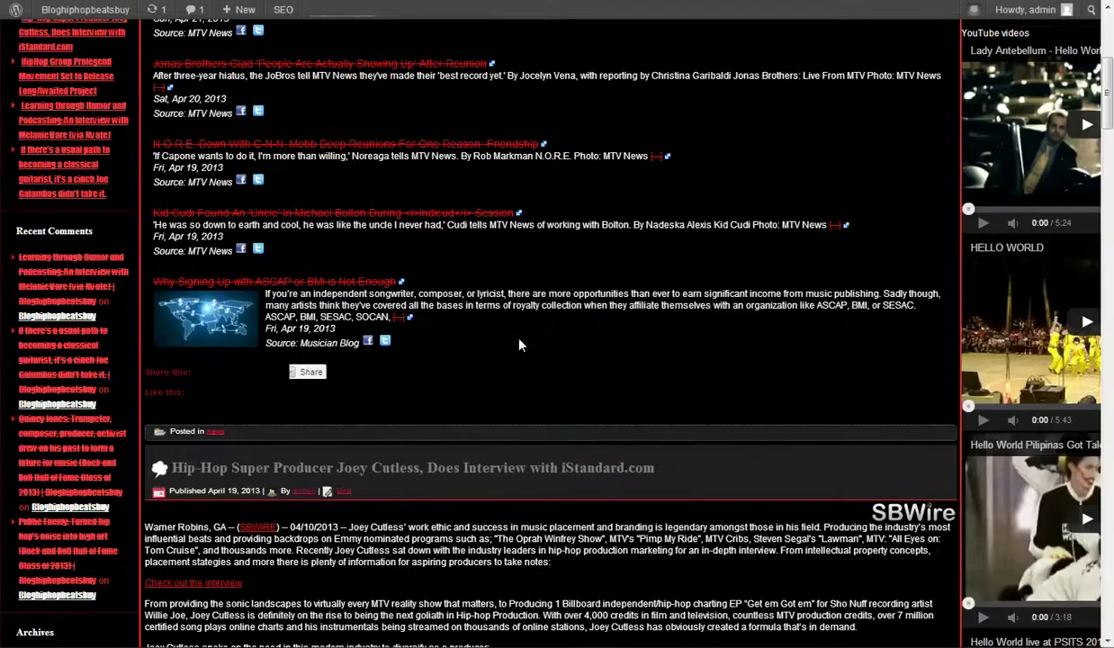
scroll(501, 326, up, 2)
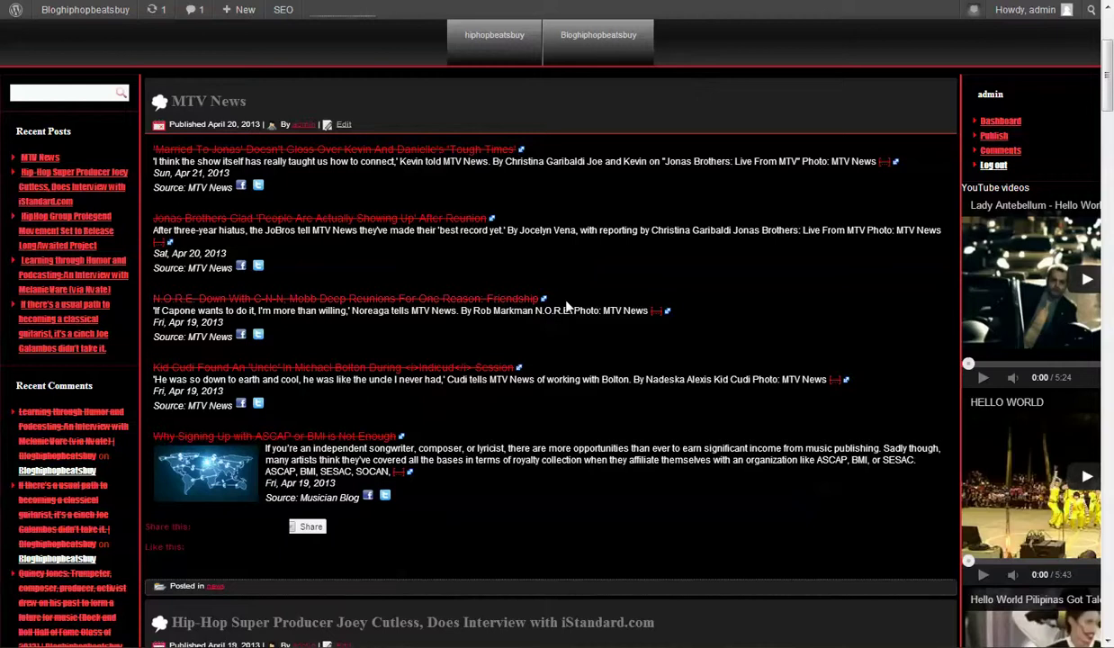
scroll(567, 306, down, 1)
scroll(567, 298, up, 2)
scroll(567, 306, down, 3)
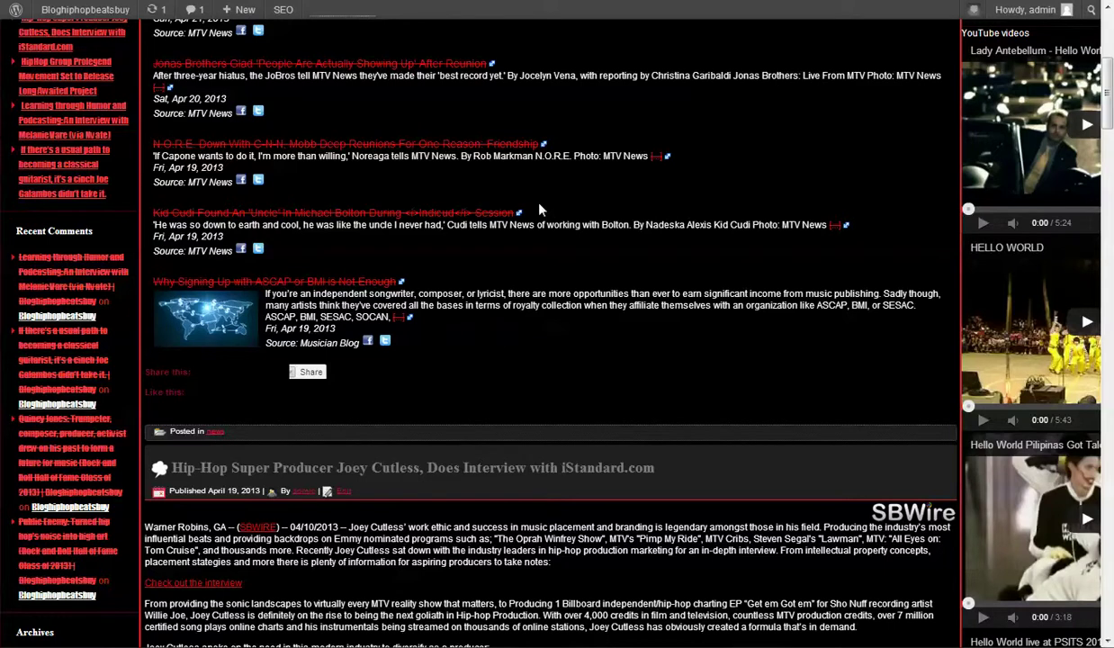
- Read the syndicated Joey Cutless interview post on the news blog, including its SBWire attribution
scroll(531, 234, down, 2)
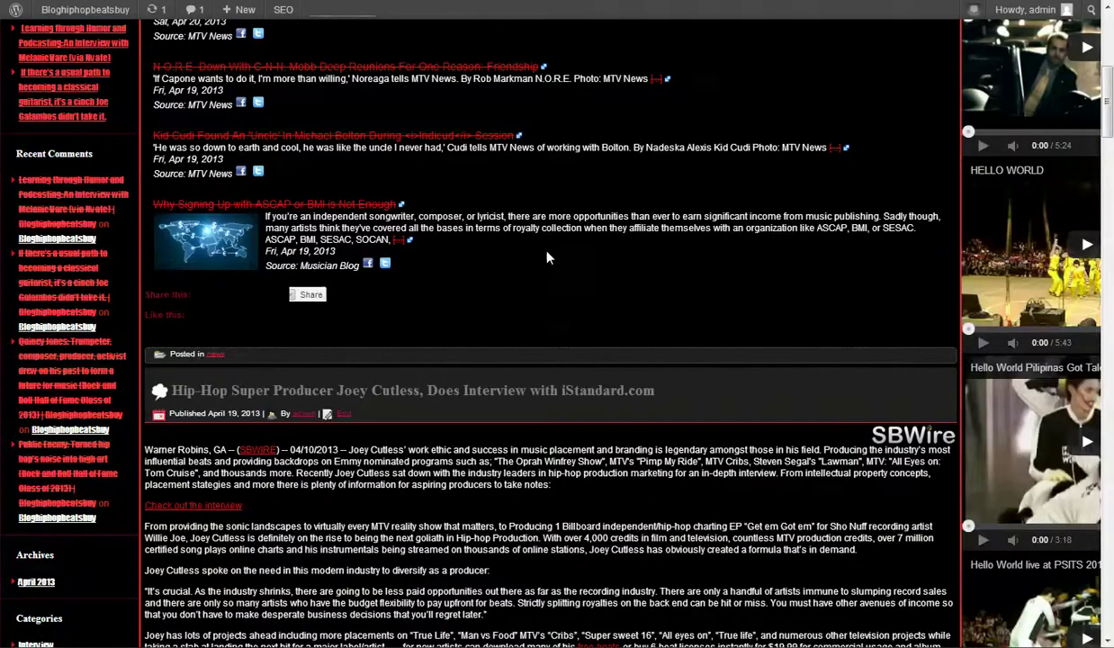
scroll(539, 360, down, 2)
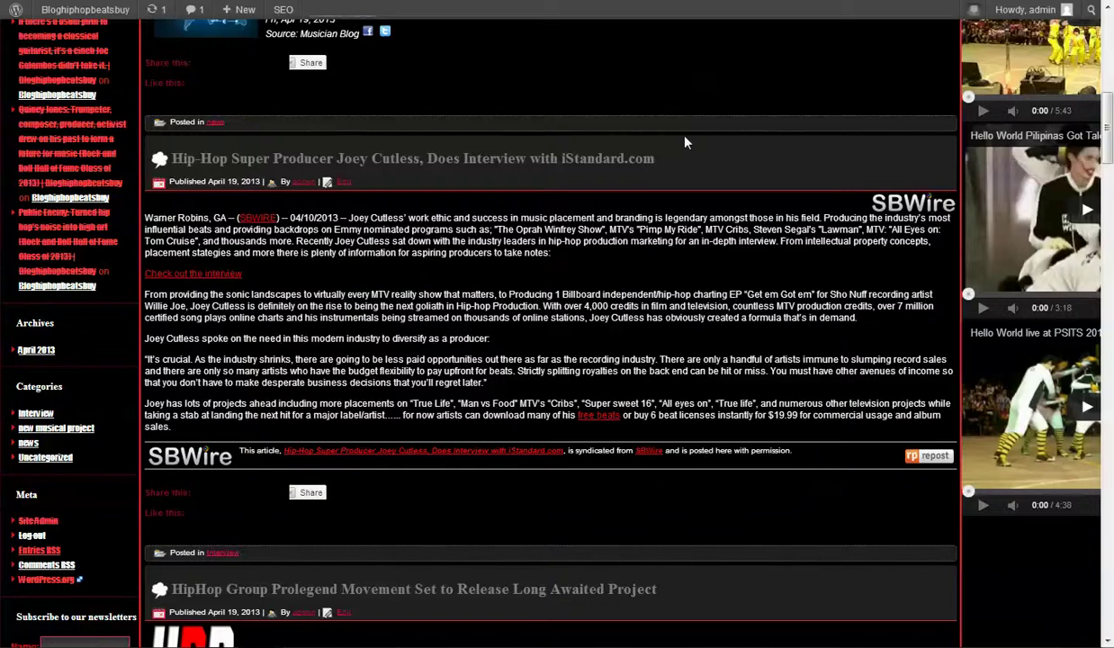
scroll(683, 141, down, 1)
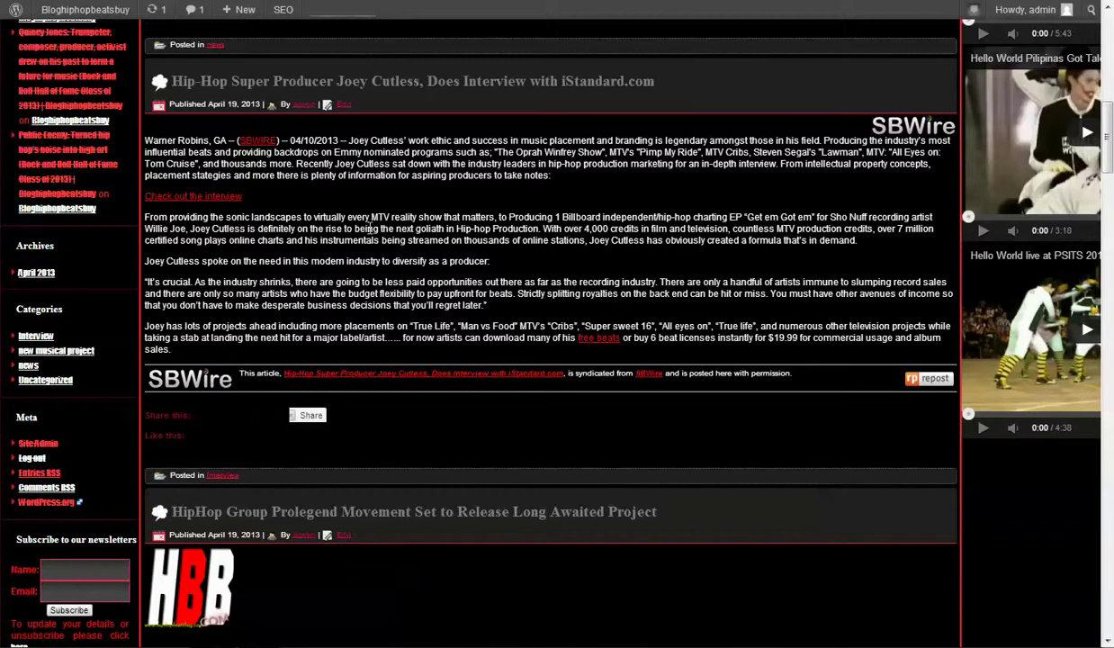
scroll(453, 302, down, 1)
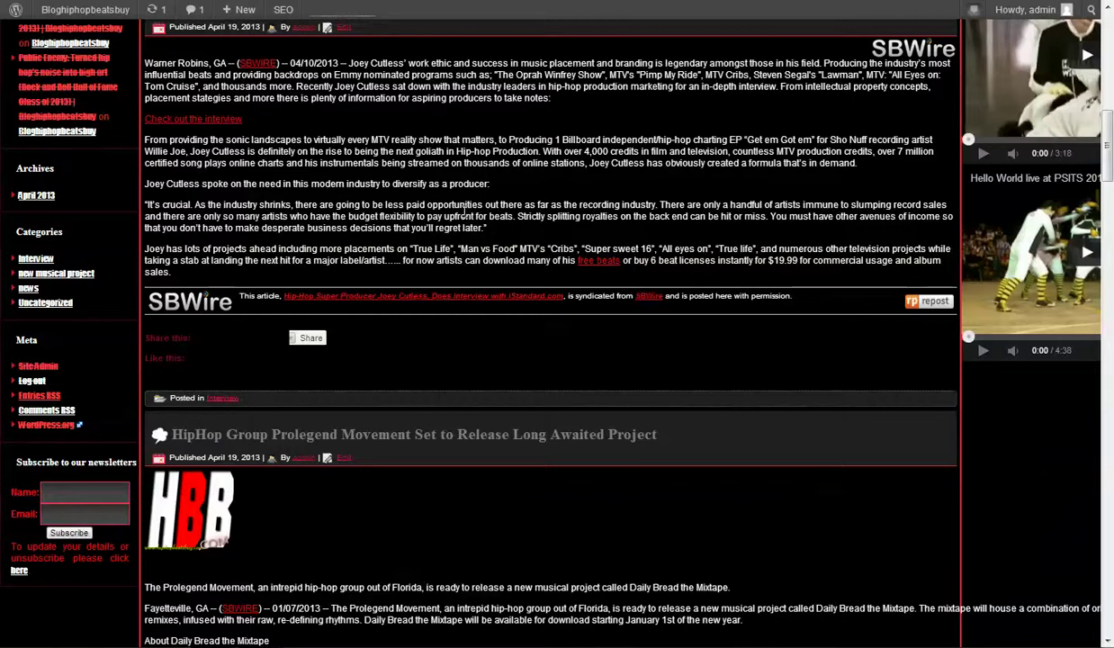
scroll(464, 209, up, 1)
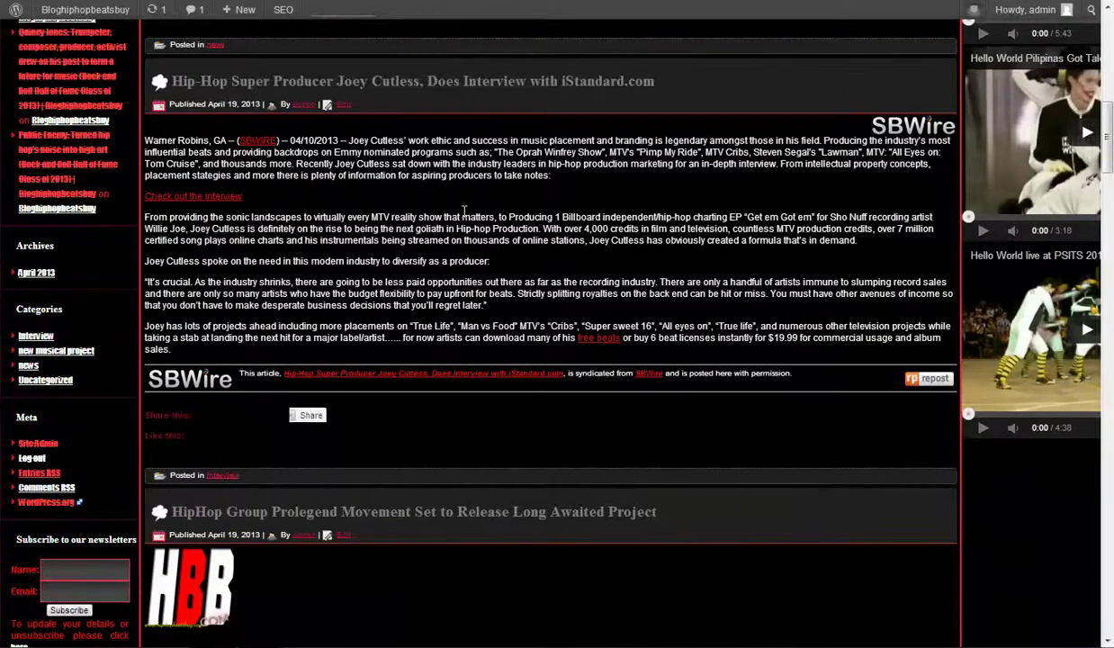
scroll(464, 211, down, 1)
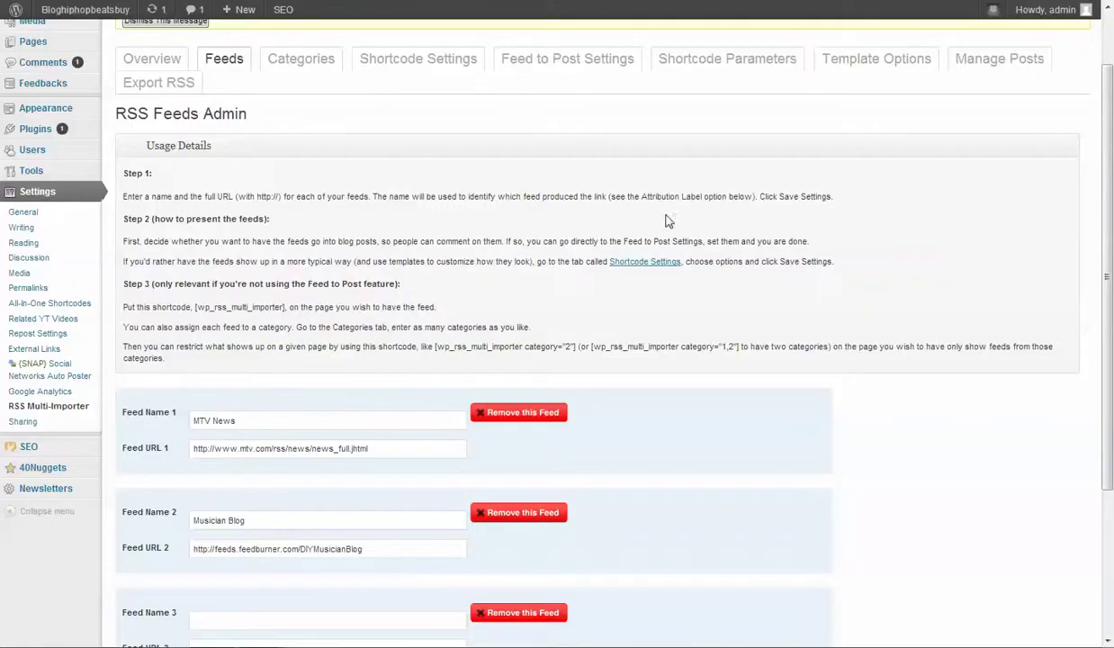
- Revisit the RSS Feeds Admin page and go back to the interview post on the news blog
scroll(234, 135, up, 1)
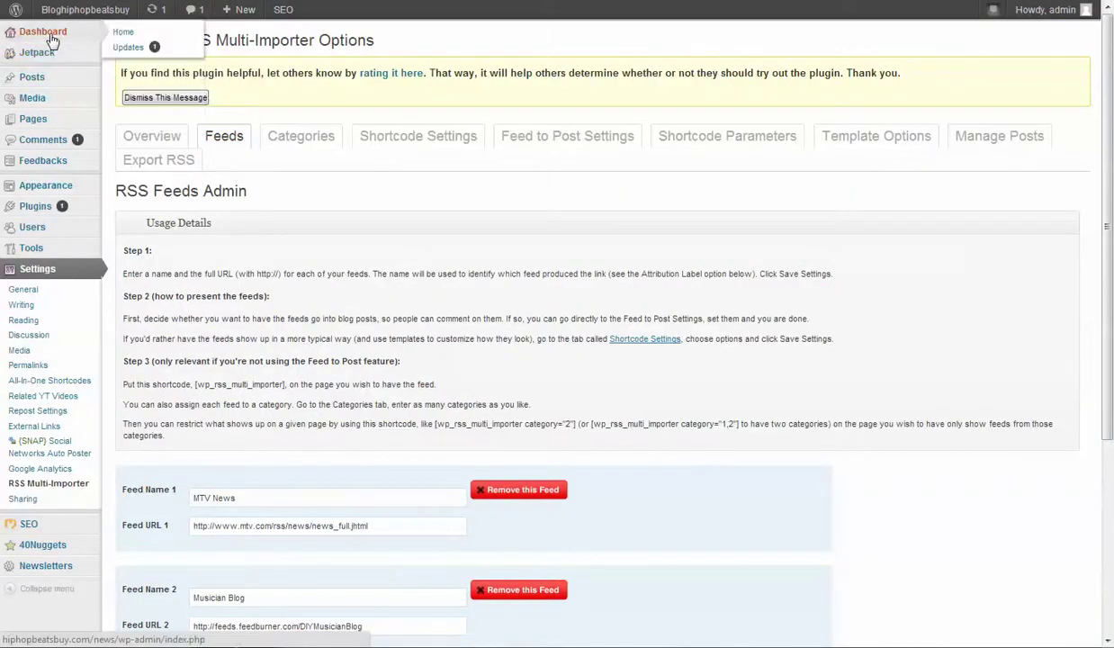
click(306, 150)
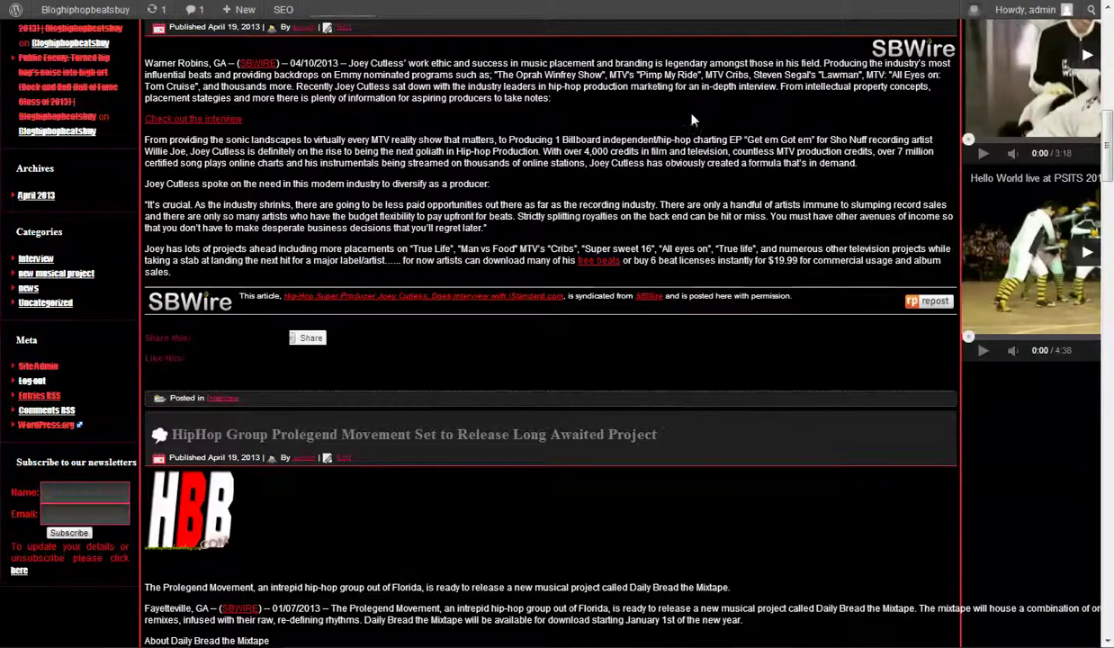
scroll(398, 252, up, 3)
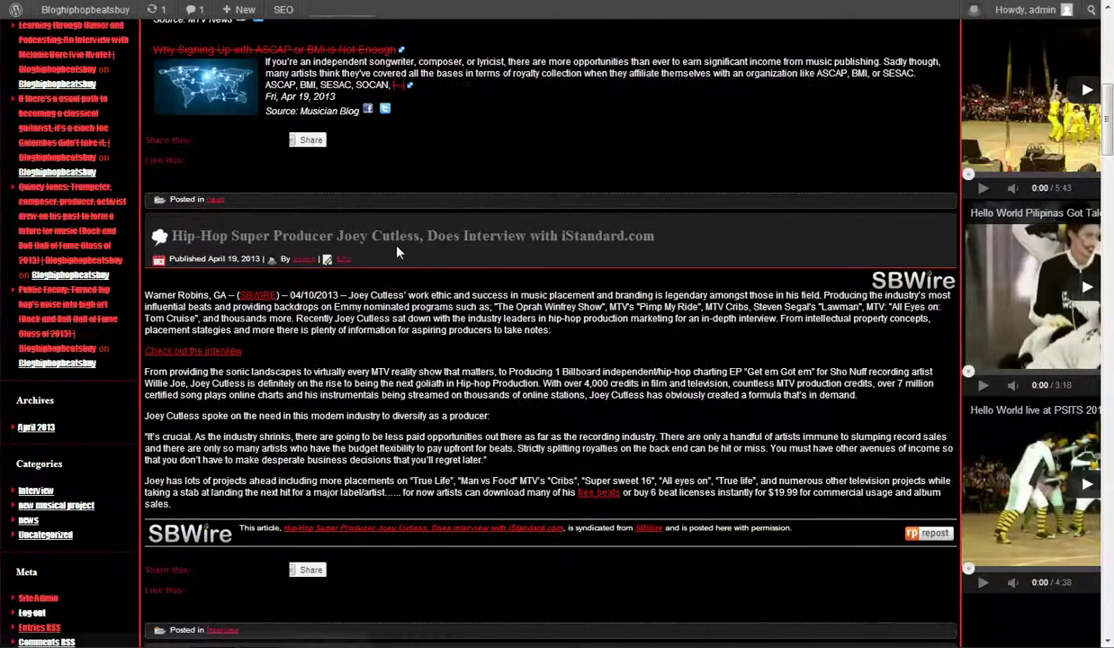
- Open the news blog's WordPress dashboard and look through its Recent Comments, Free Articles for Your Site, Recent Drafts and Site Stats sections
scroll(399, 252, up, 6)
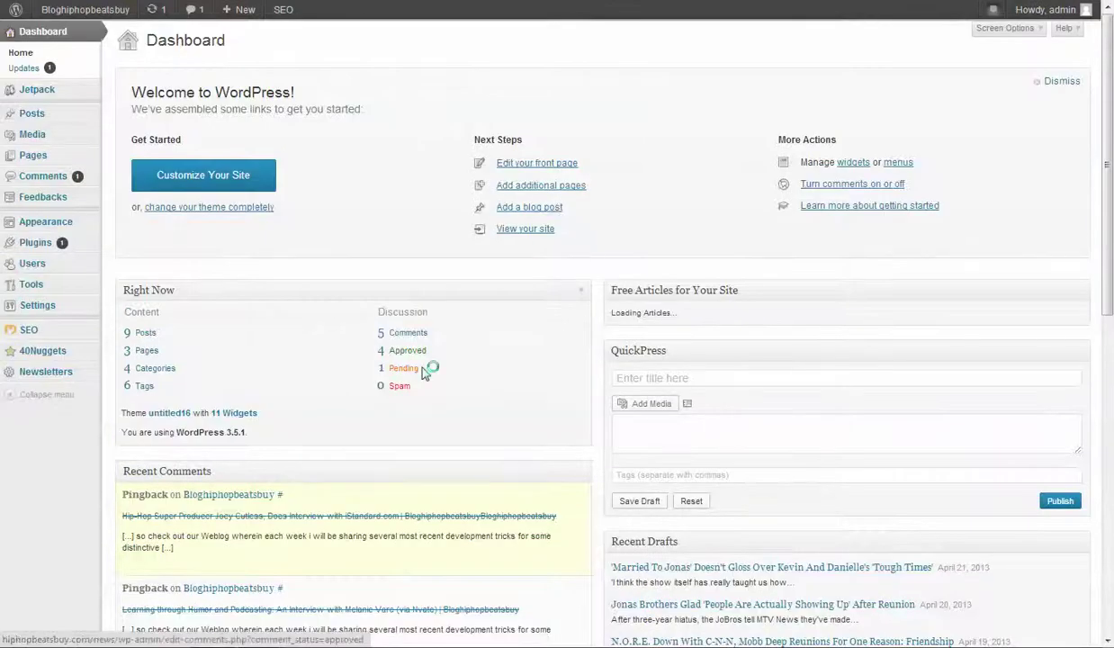
scroll(426, 373, down, 5)
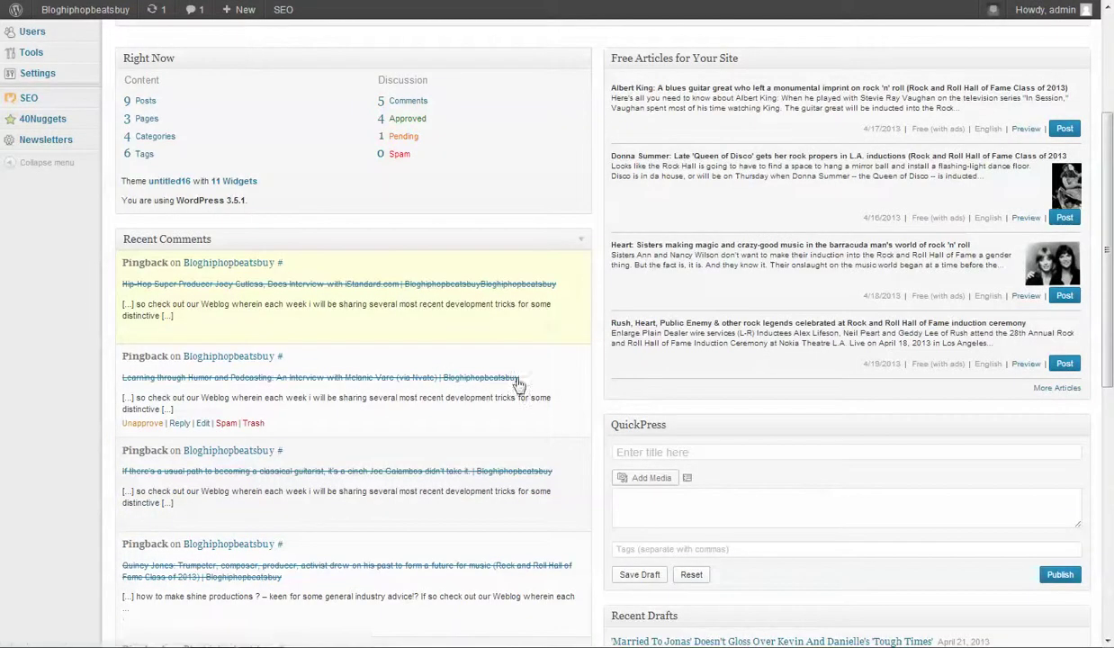
scroll(422, 431, up, 2)
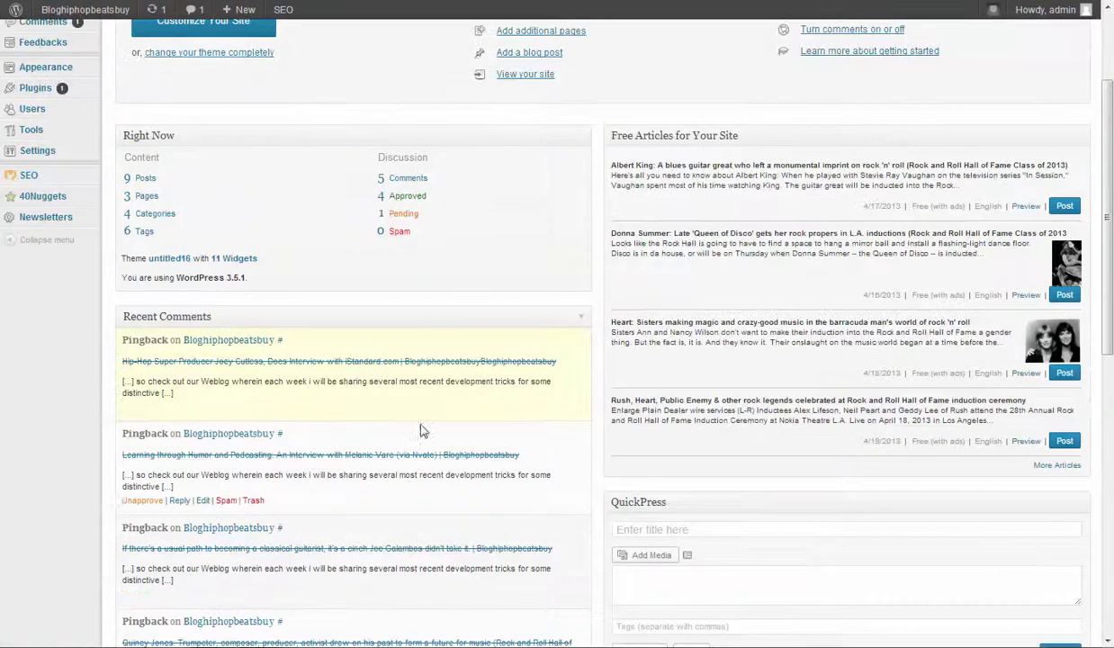
scroll(545, 409, up, 2)
scroll(545, 409, down, 2)
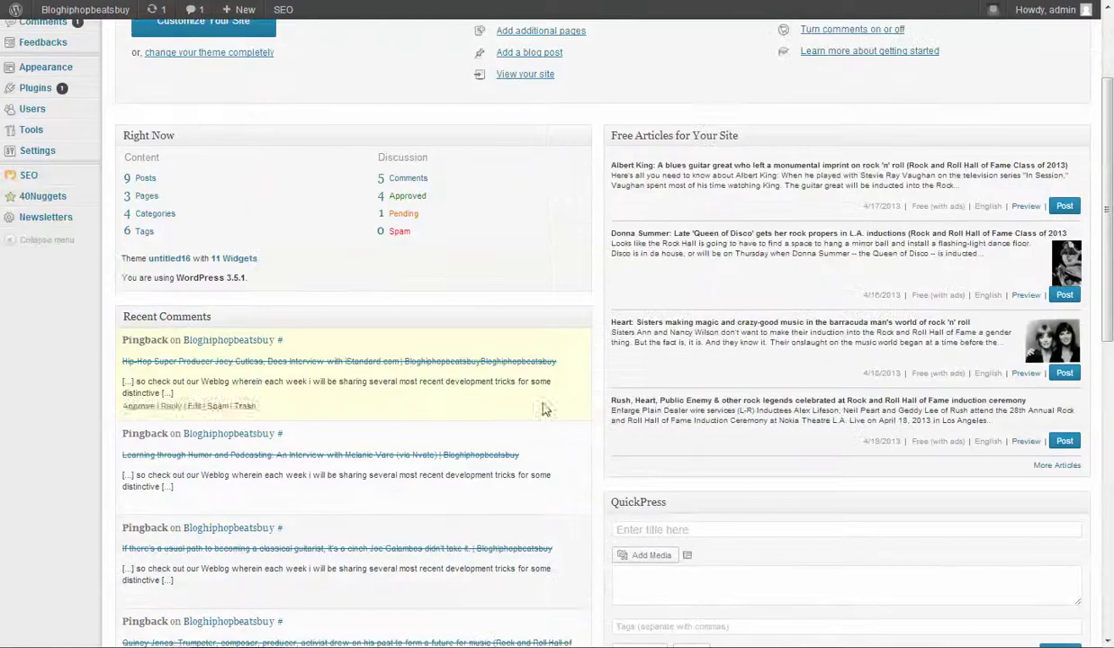
scroll(576, 510, down, 4)
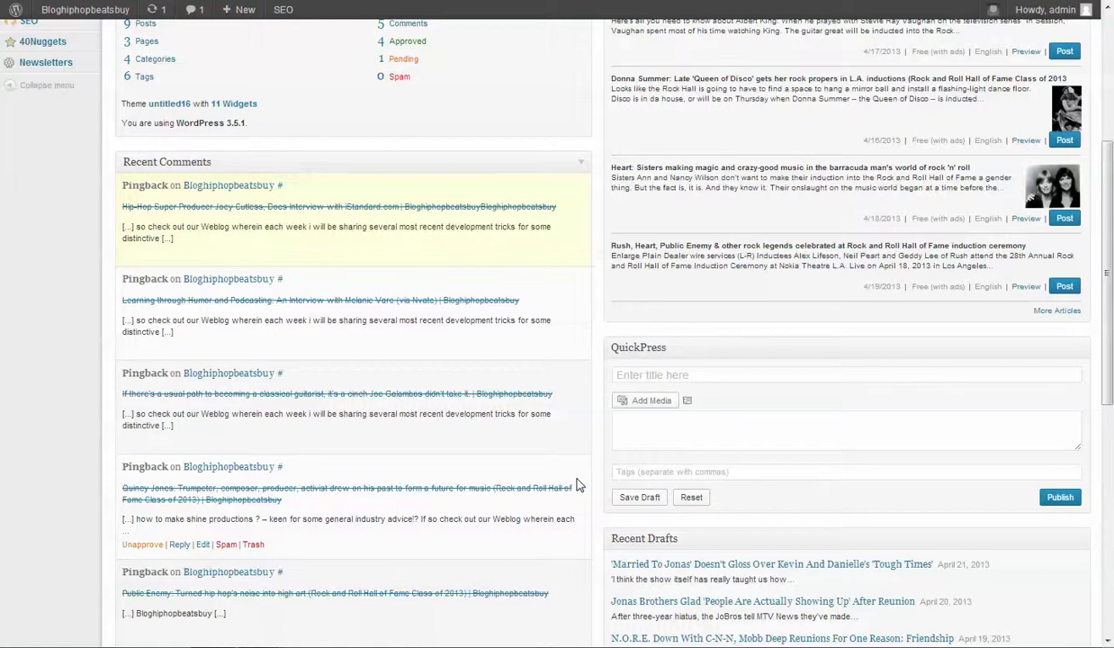
scroll(578, 485, down, 6)
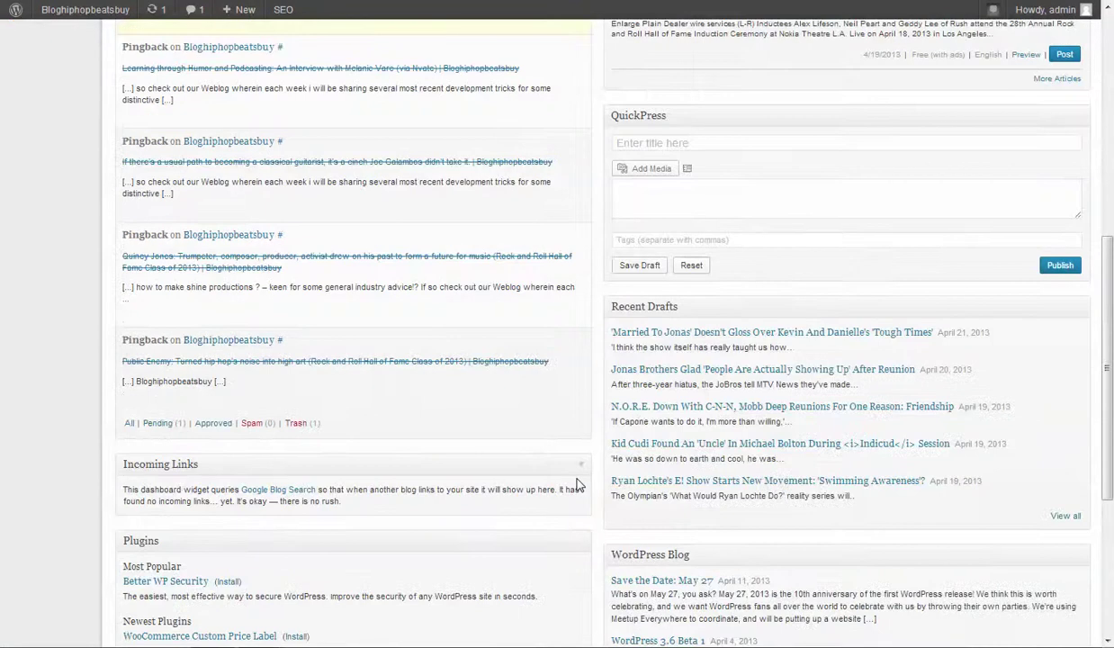
scroll(575, 485, down, 4)
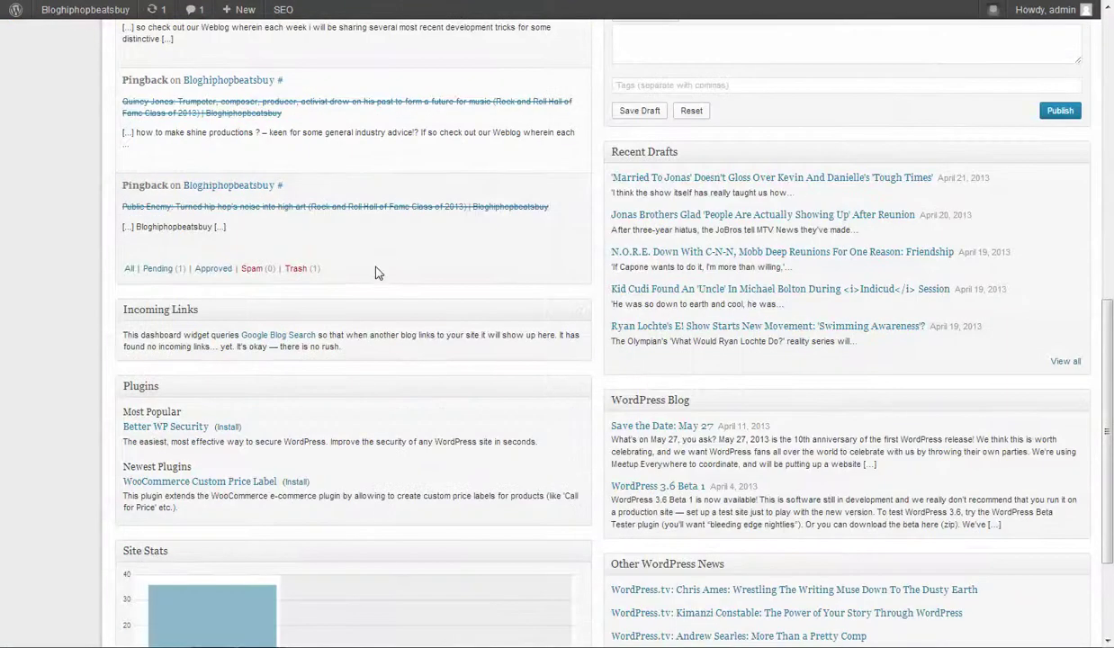
scroll(423, 235, down, 4)
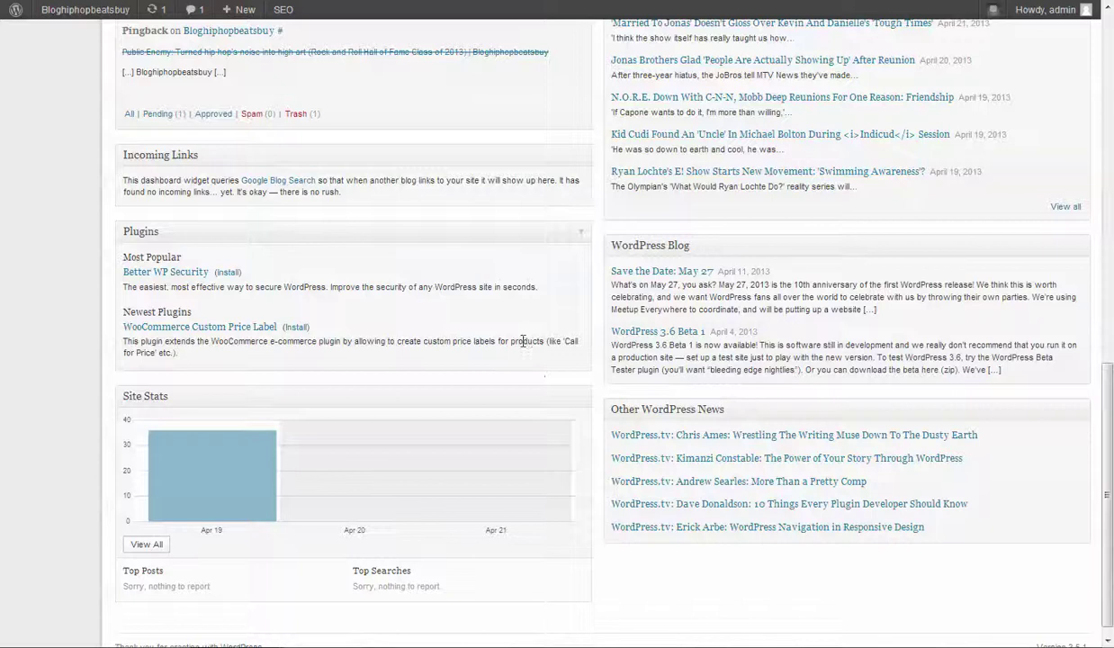
mouse_move(201, 436)
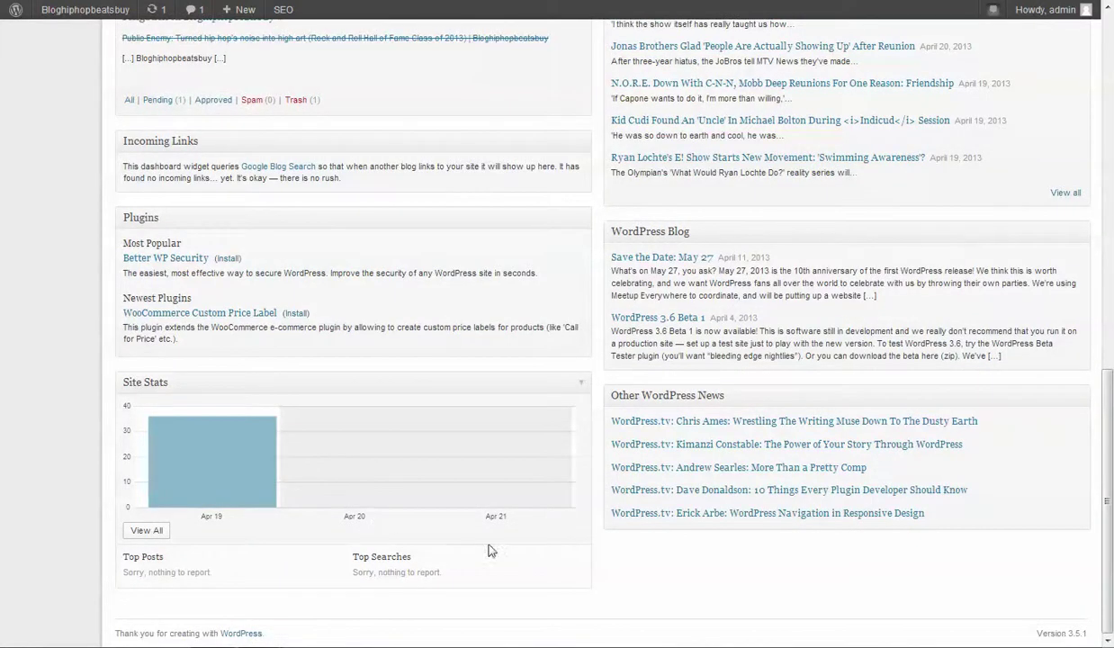
mouse_move(307, 447)
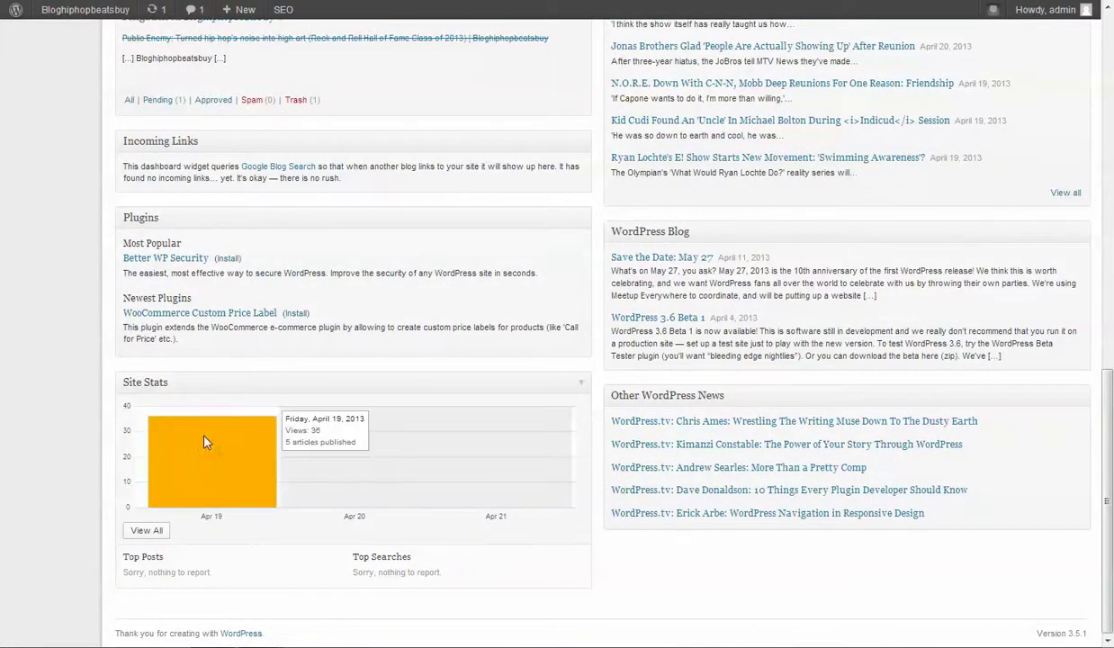
- Open the full Jetpack site statistics and examine the daily views, all-time totals, referrers and search terms
click(151, 530)
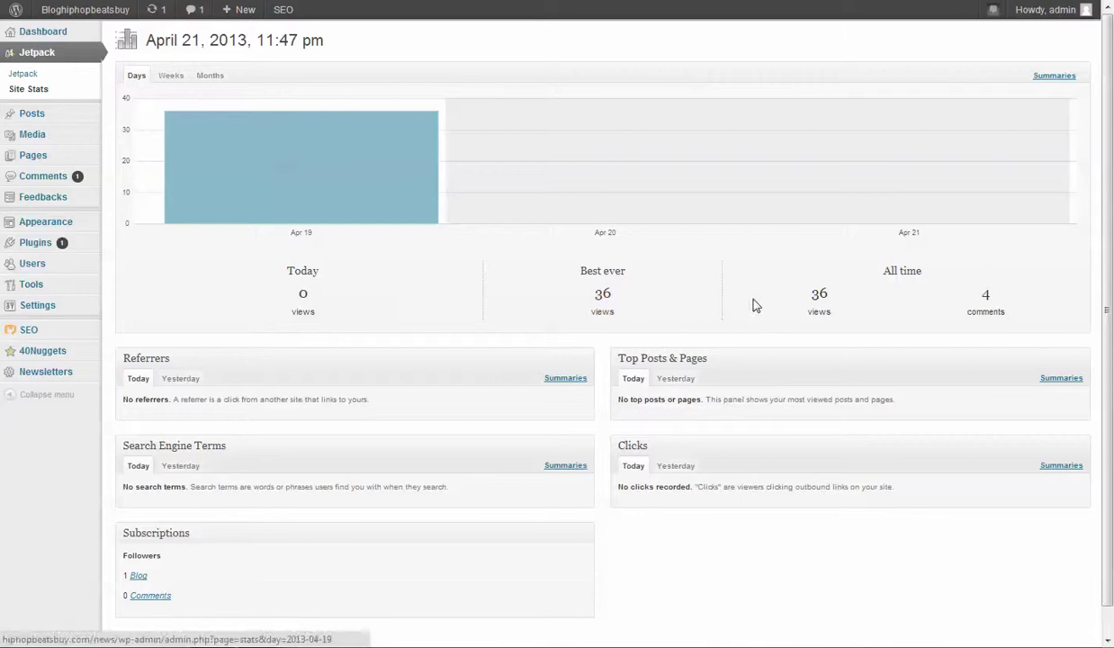
scroll(844, 326, down, 2)
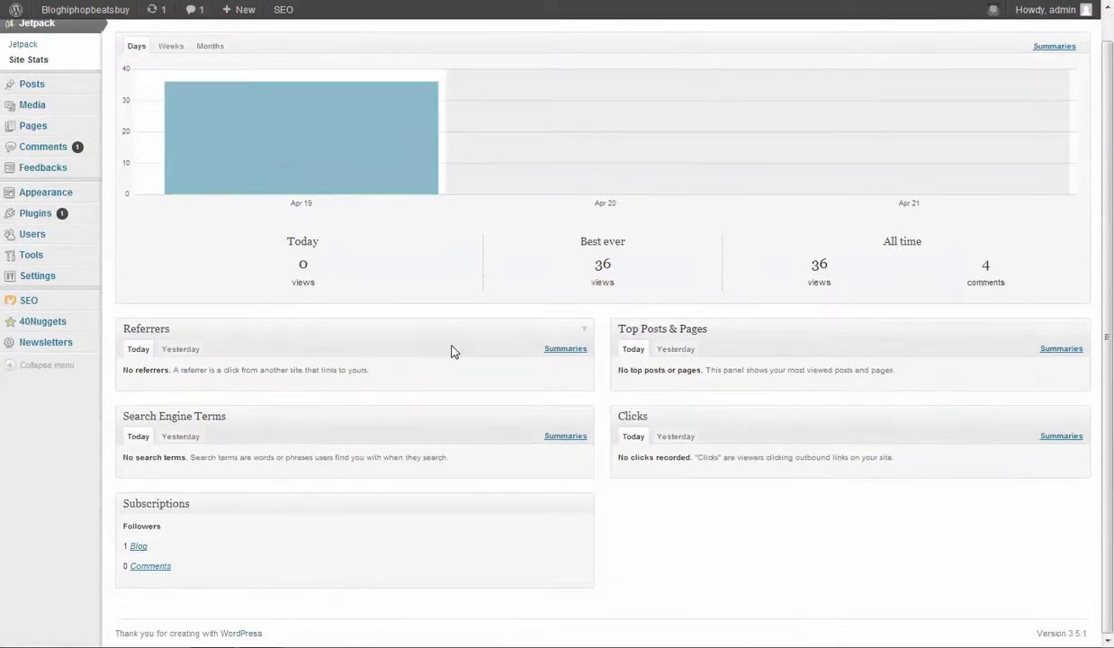
scroll(454, 352, up, 2)
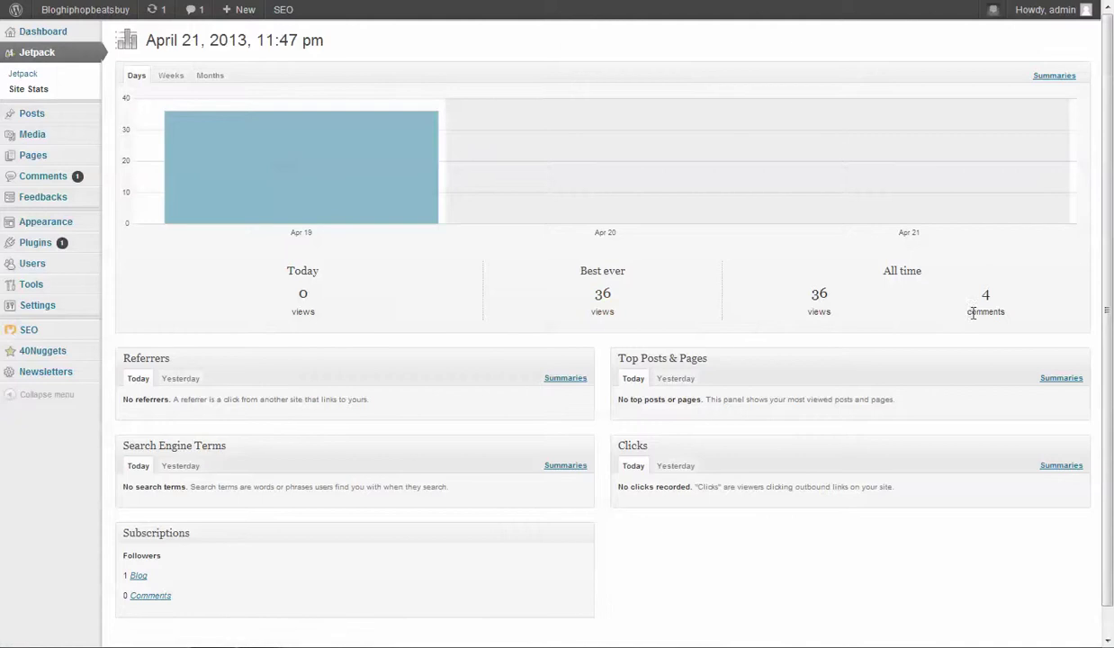
scroll(861, 394, down, 2)
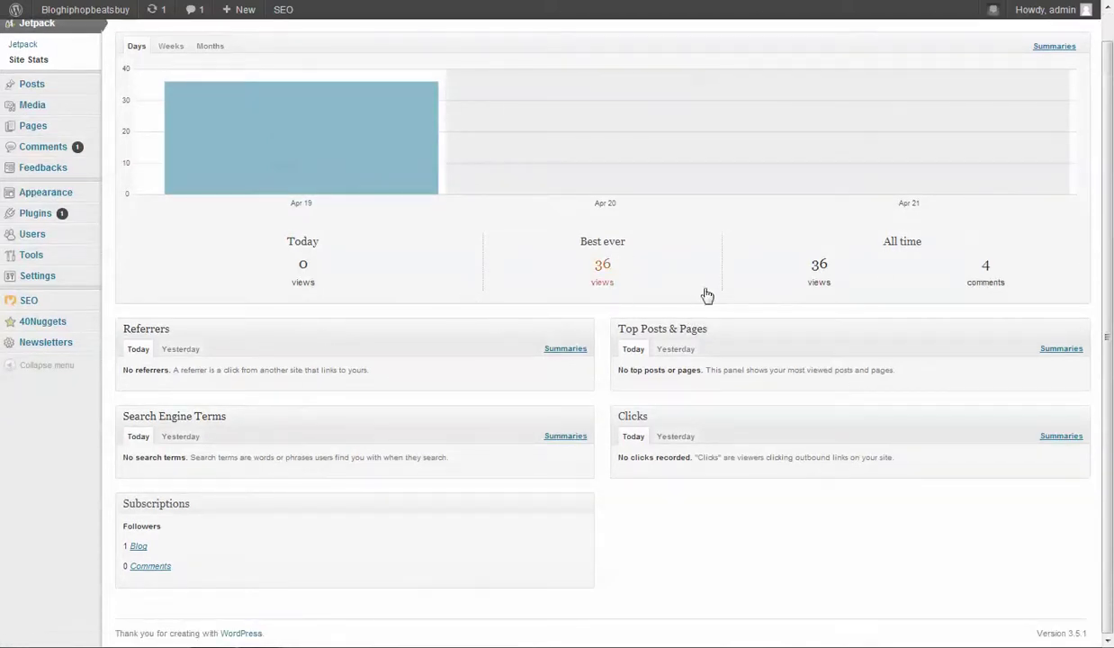
scroll(845, 289, up, 2)
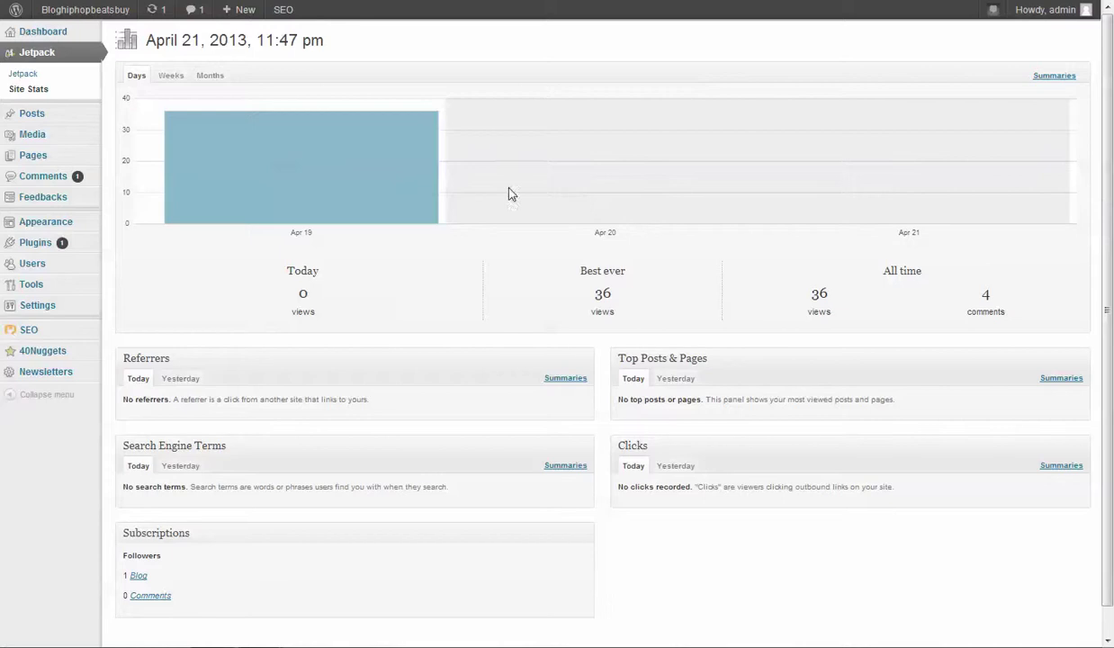
mouse_move(334, 197)
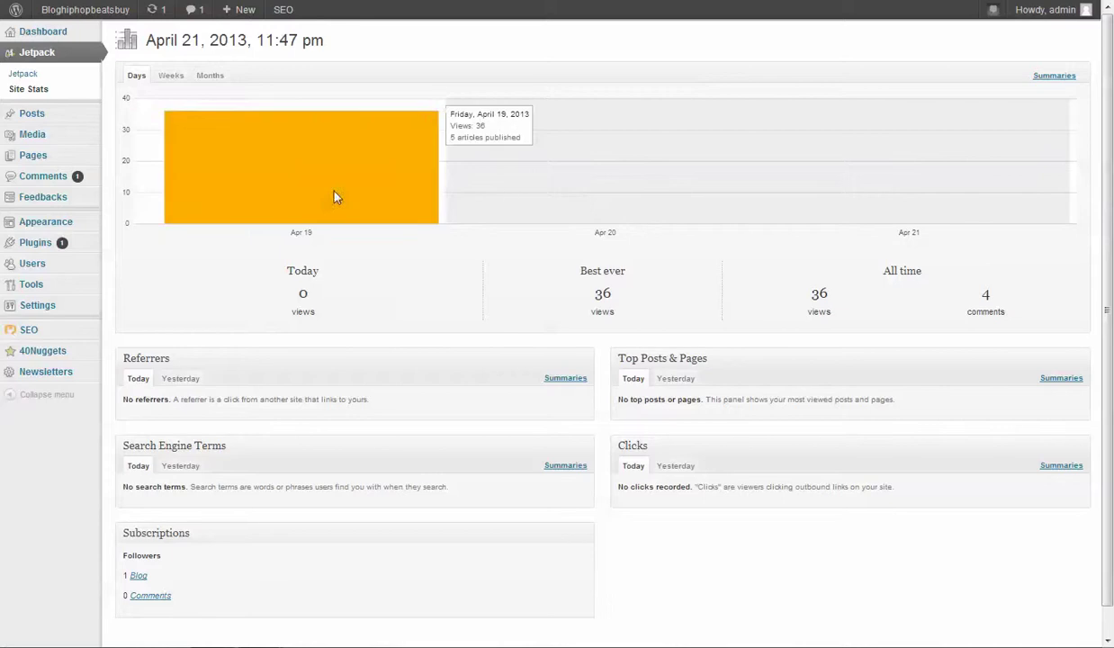
- View the site's traffic chart by weeks and by months
click(171, 78)
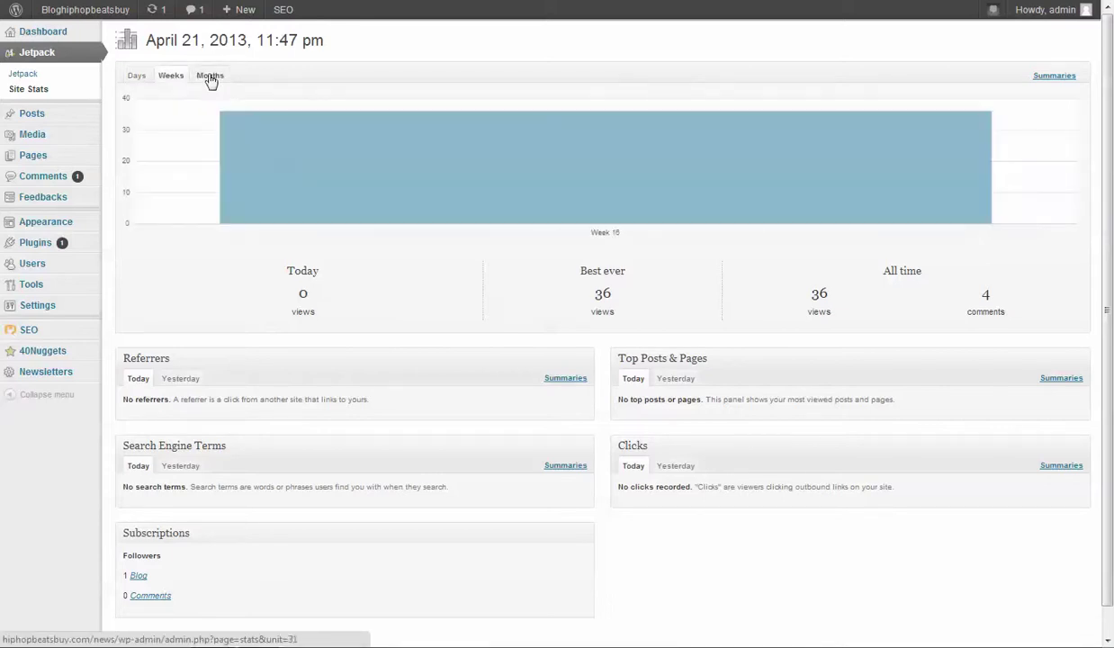
click(210, 77)
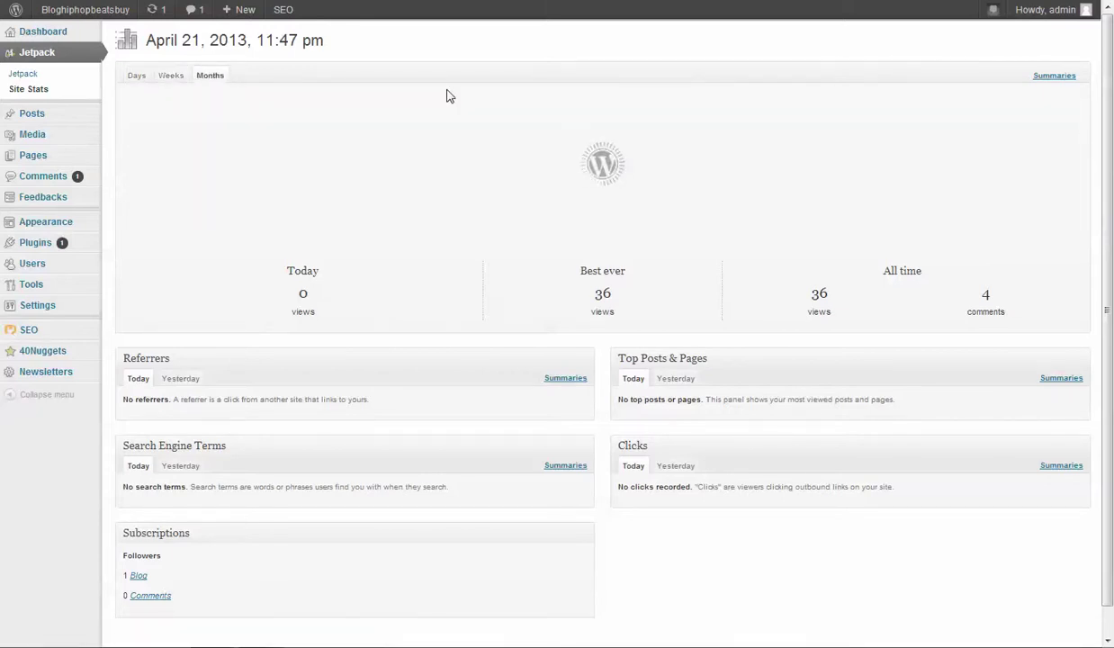
mouse_move(510, 228)
scroll(510, 228, down, 1)
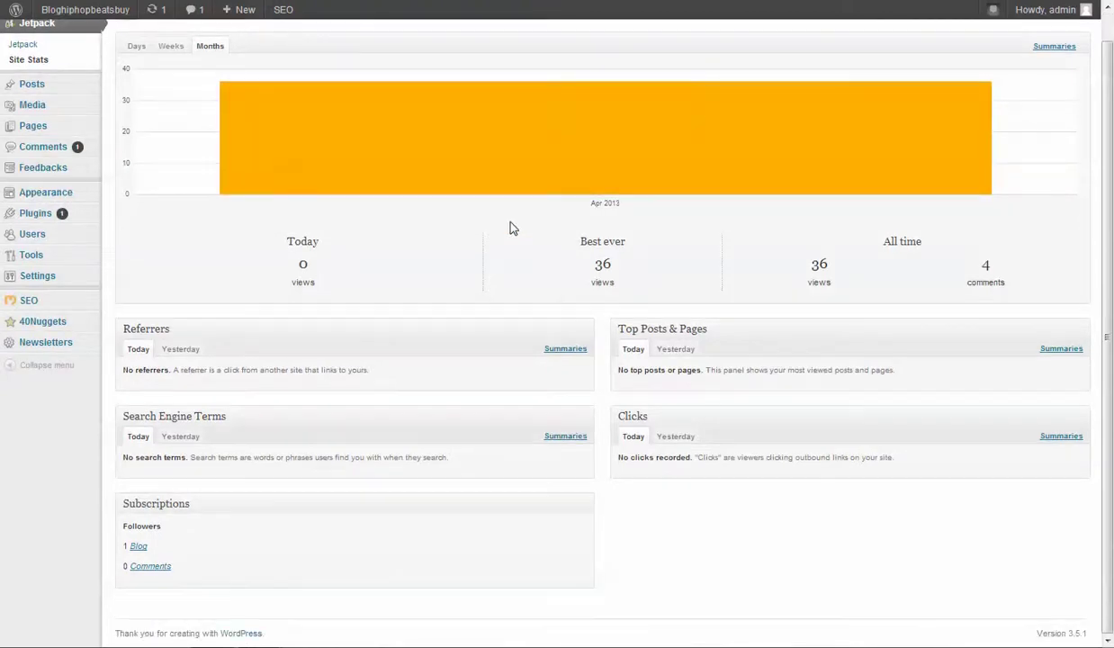
scroll(162, 235, up, 1)
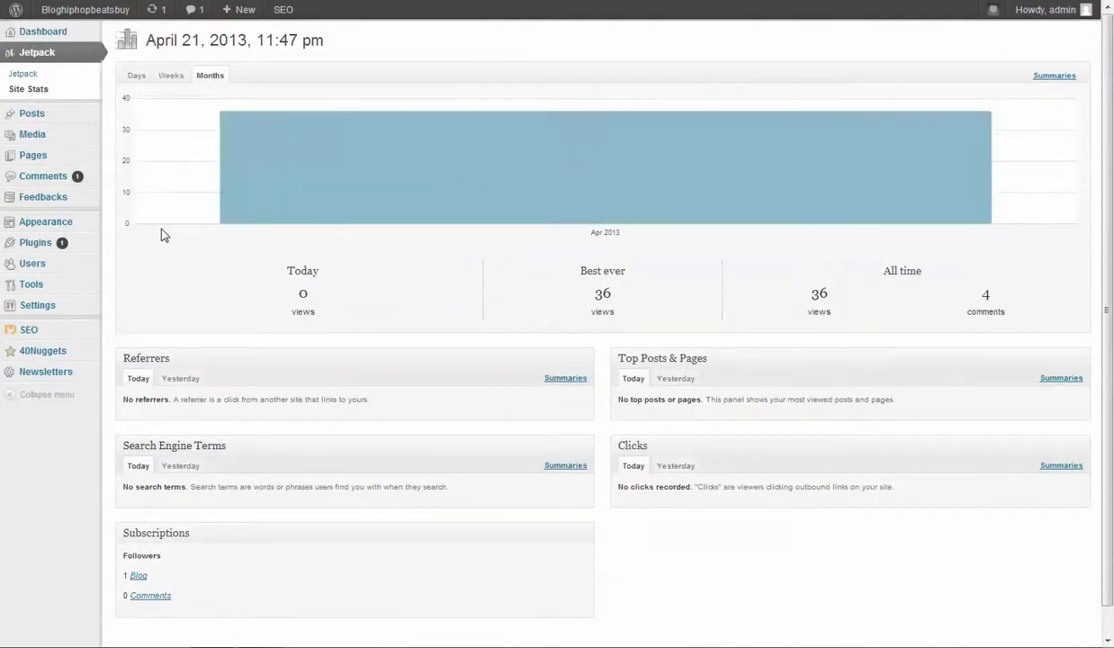
- Return to the WordPress dashboard and look over its widgets from the Right Now summary to the Site Stats chart
click(45, 34)
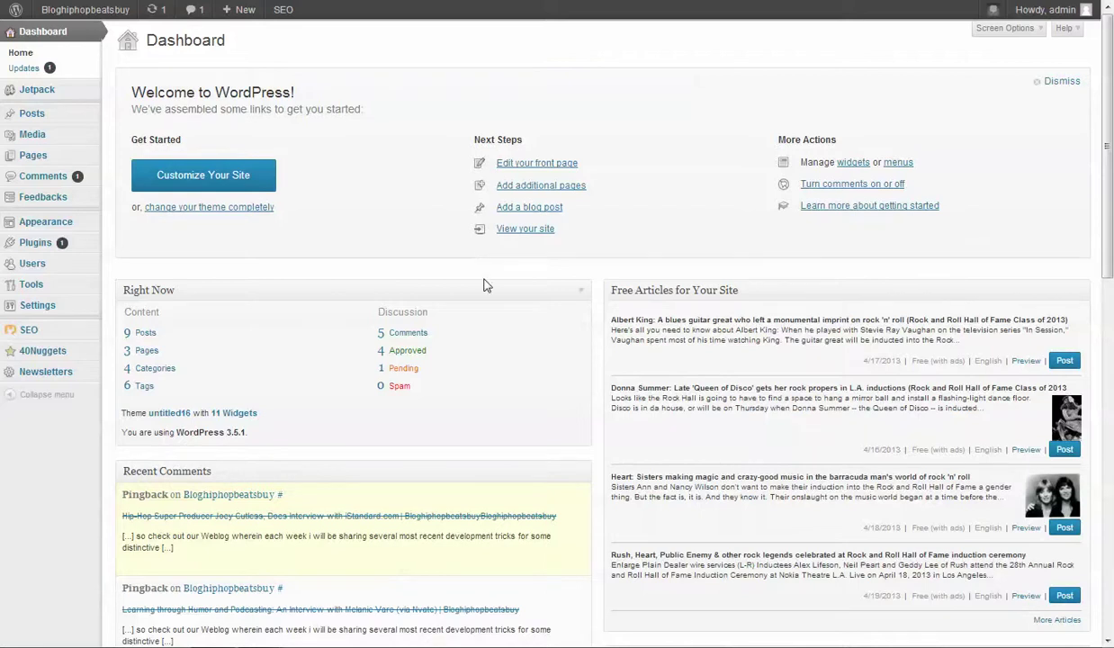
scroll(484, 285, down, 6)
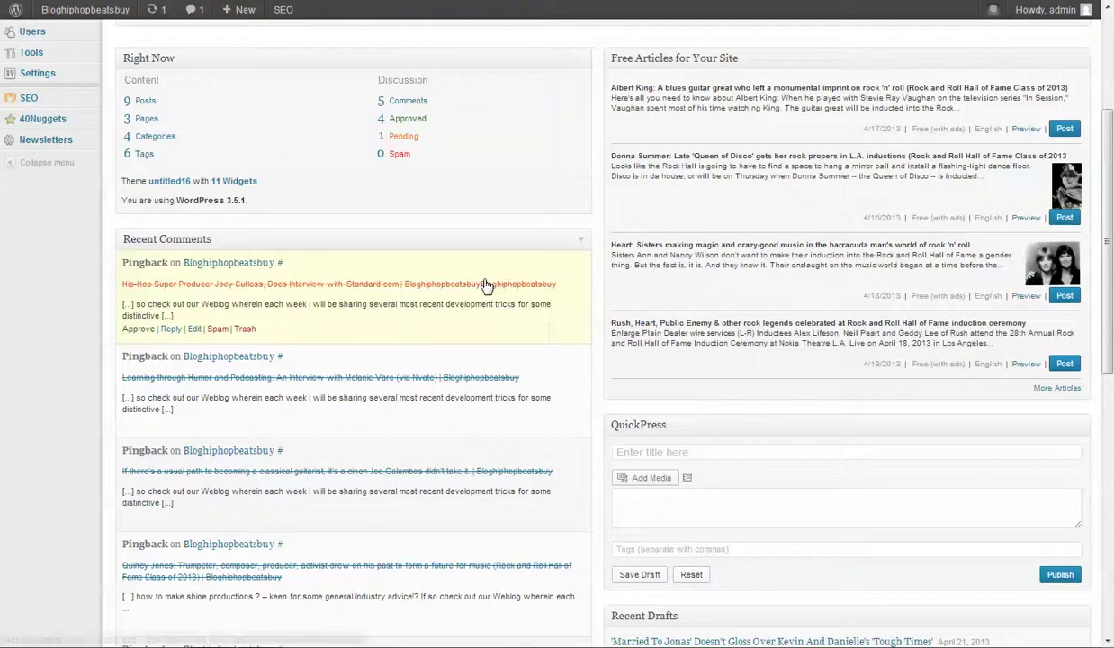
scroll(483, 286, down, 4)
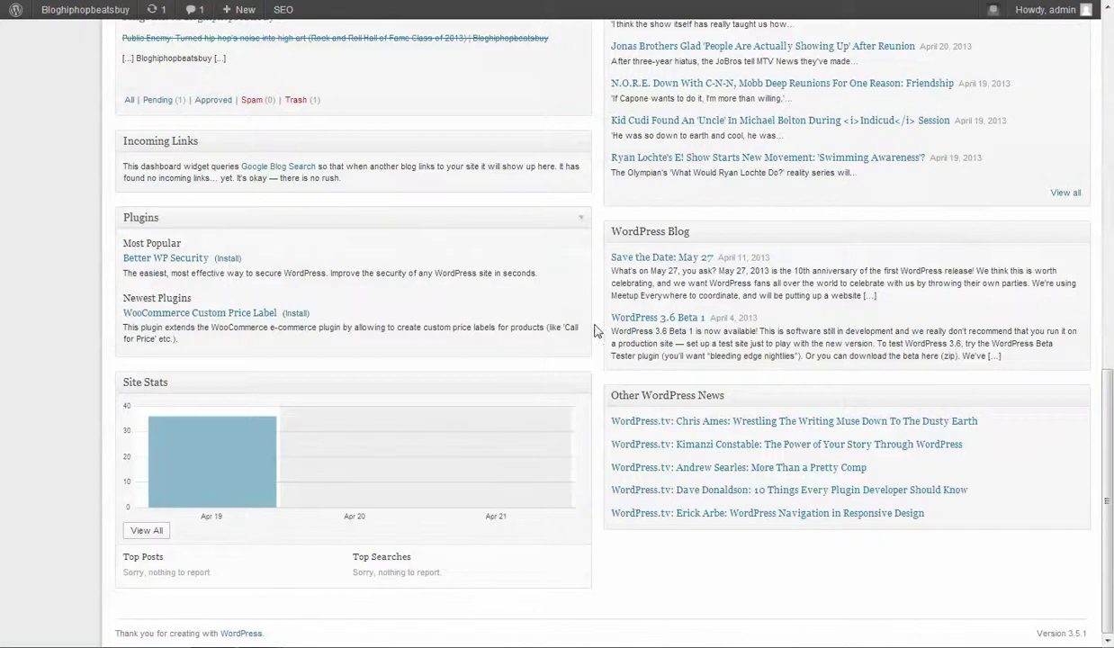
scroll(727, 358, up, 2)
scroll(726, 358, up, 10)
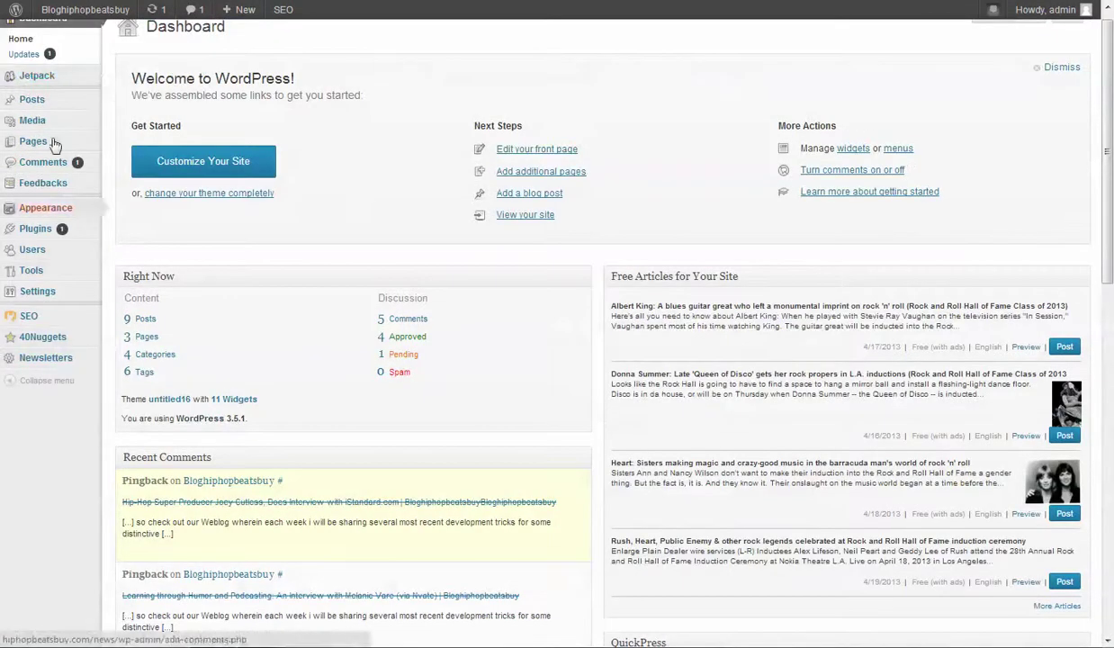
scroll(55, 138, up, 1)
mouse_move(54, 144)
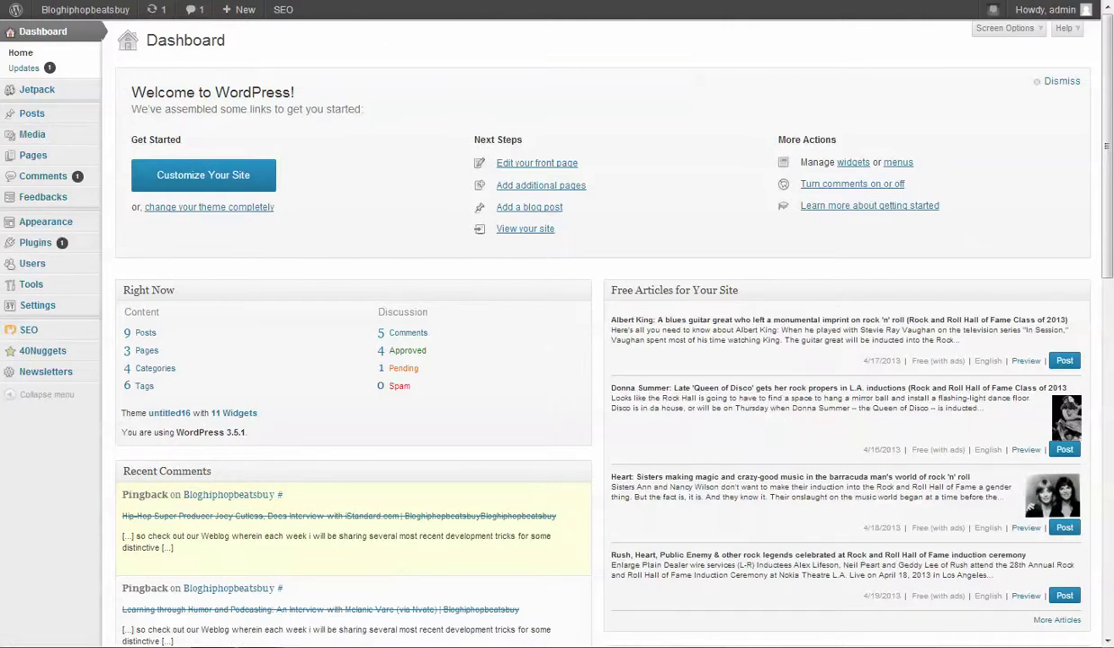
- Switch back to the public news blog and browse its syndicated posts, from MTV News to the classical guitarist article
scroll(645, 235, up, 1)
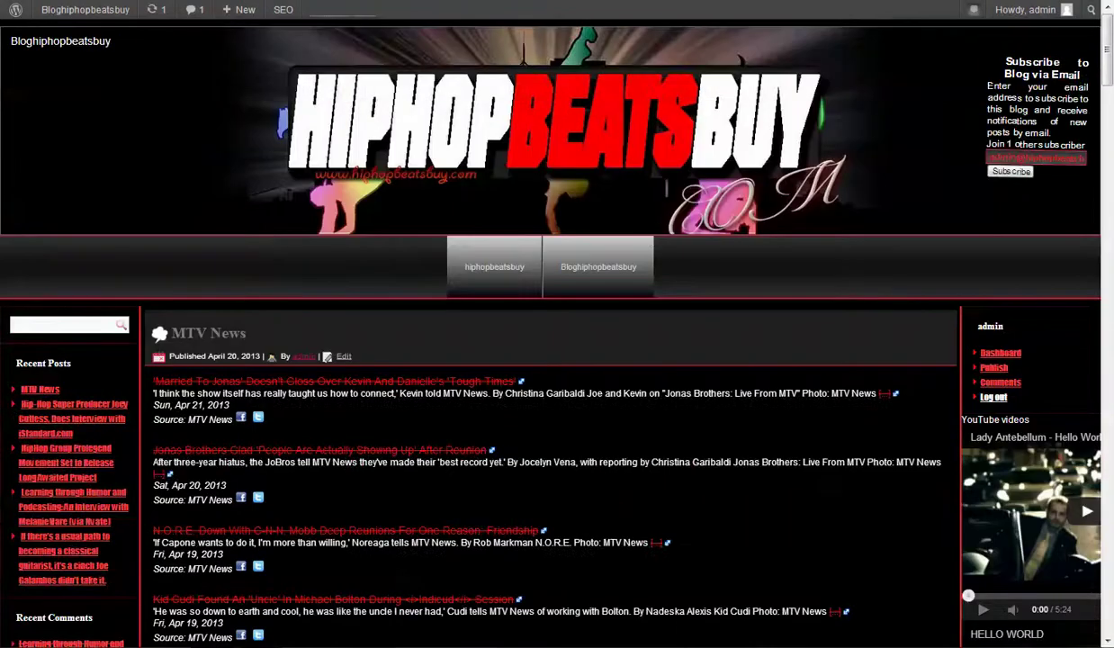
scroll(279, 157, down, 20)
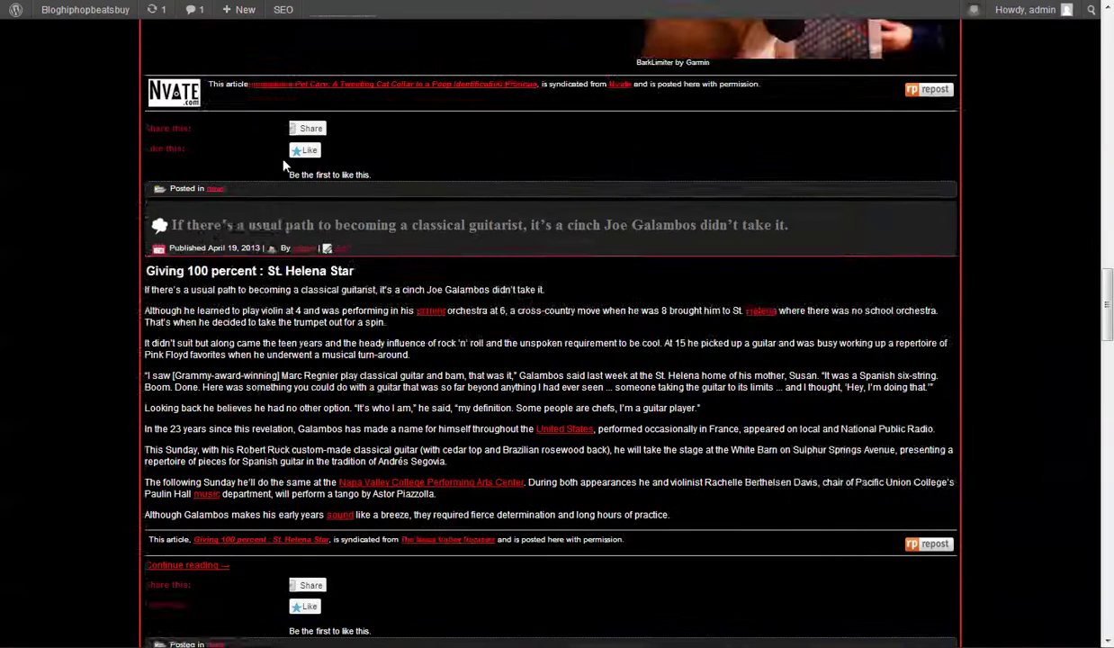
scroll(283, 167, up, 20)
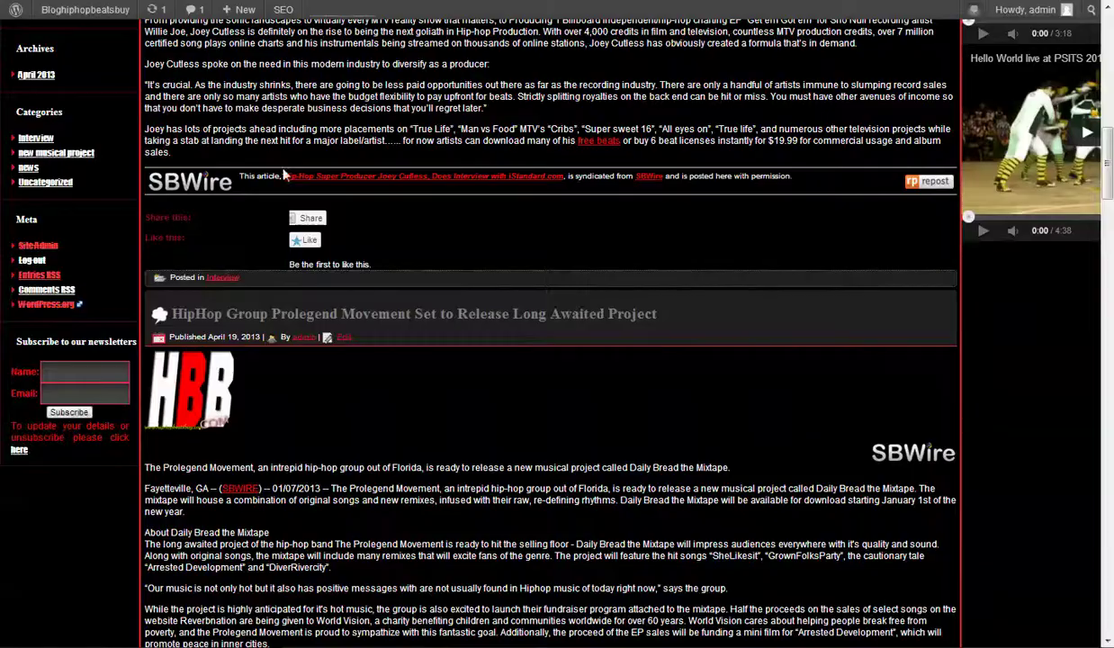
scroll(282, 173, up, 3)
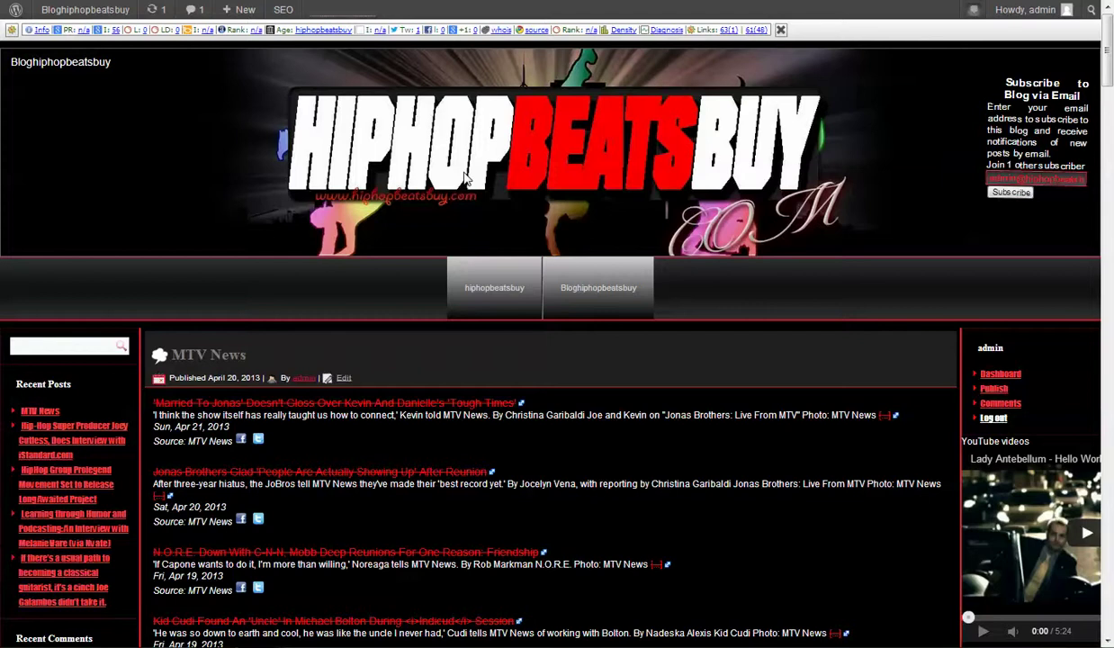
scroll(669, 282, down, 1)
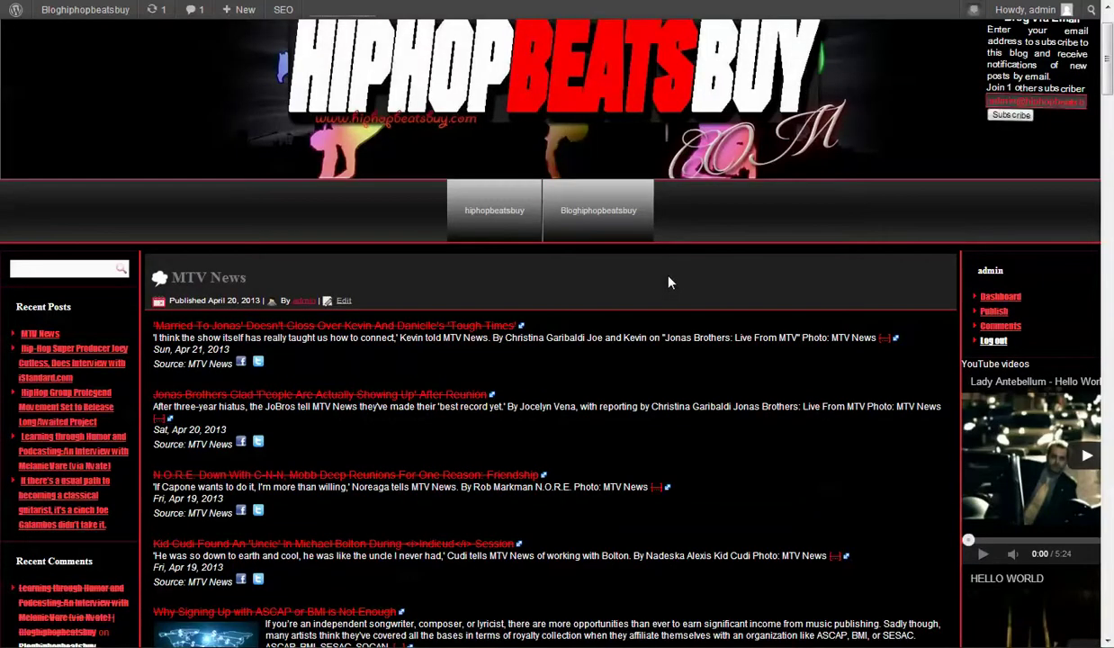
scroll(660, 280, up, 1)
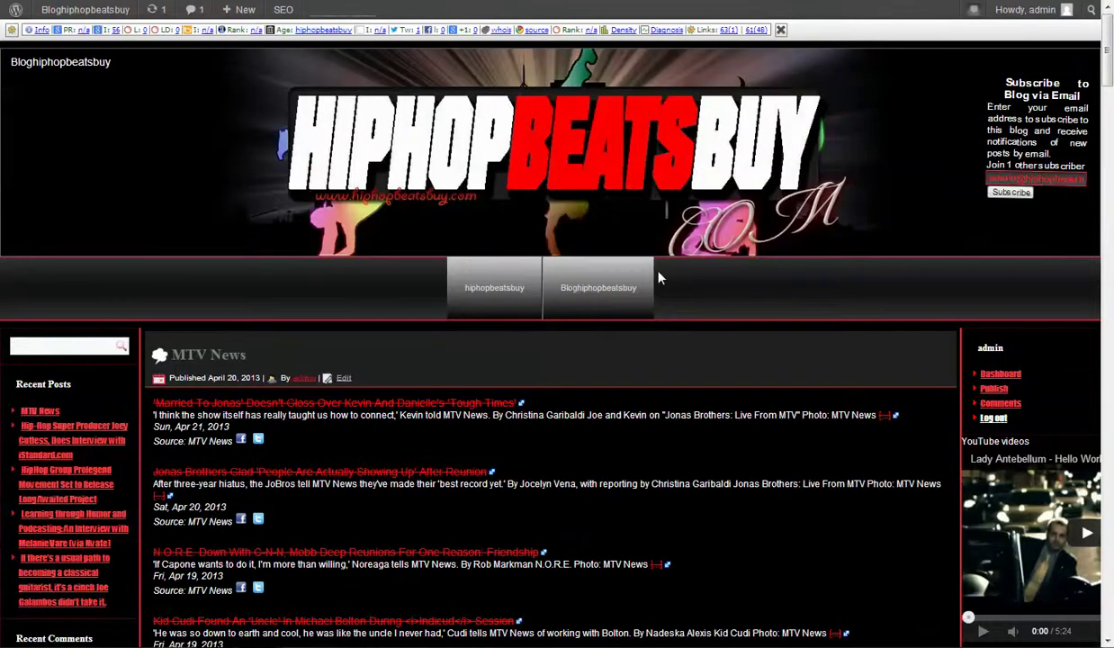
scroll(658, 278, down, 1)
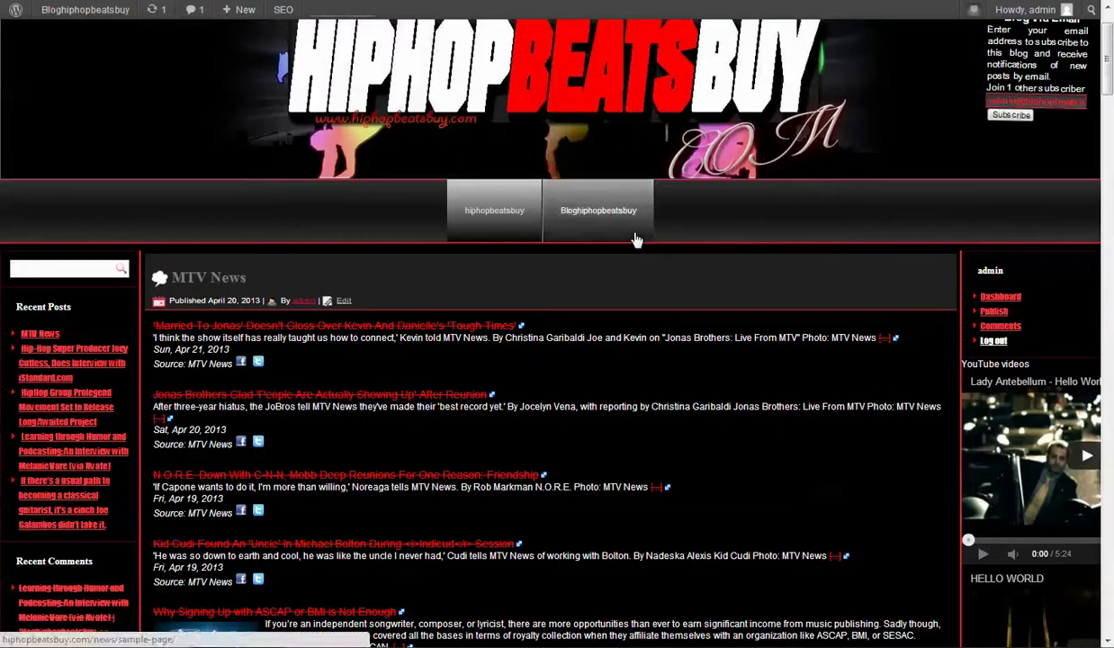
- Open the main hiphopbeatsbuy site from the news blog and view the entries under Members and Blog
click(493, 225)
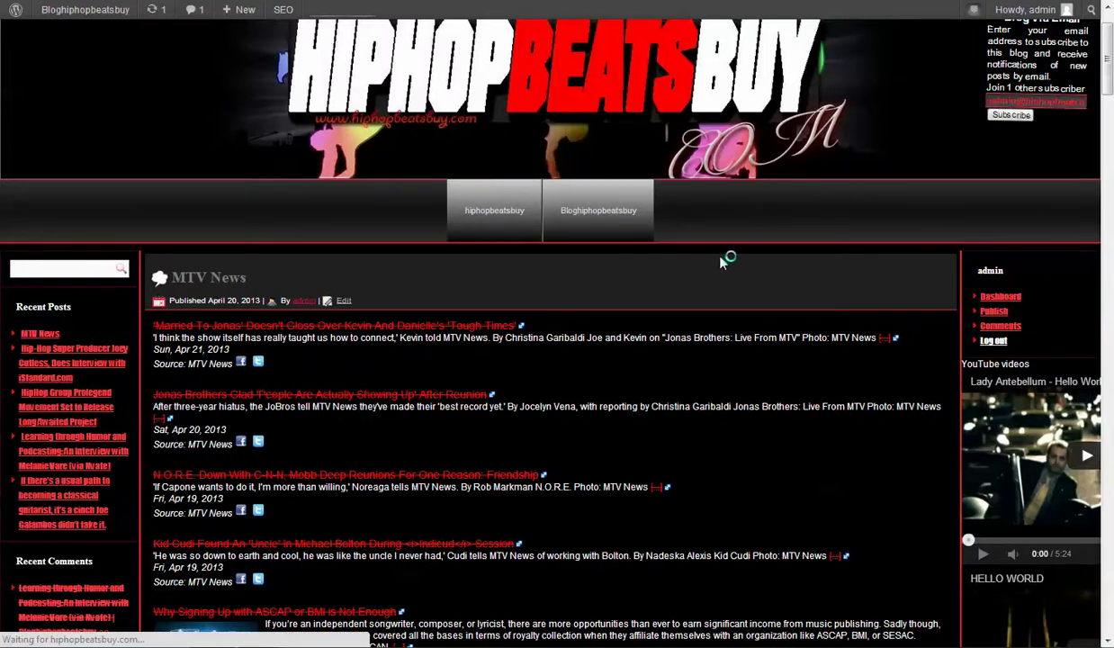
mouse_move(723, 275)
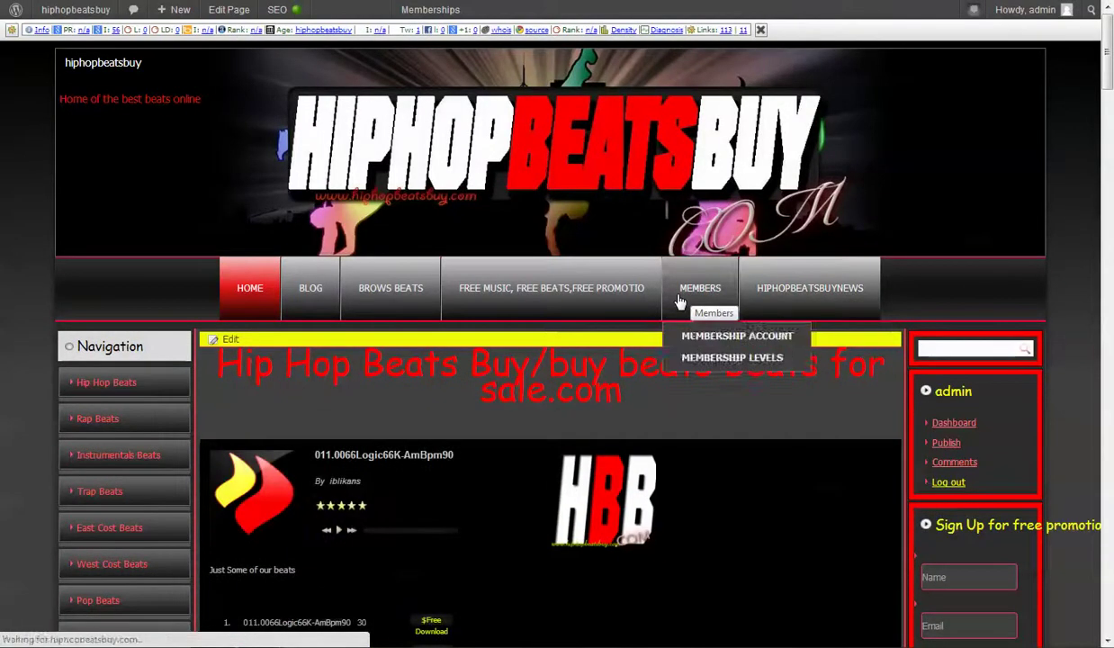
mouse_move(311, 292)
scroll(318, 297, down, 1)
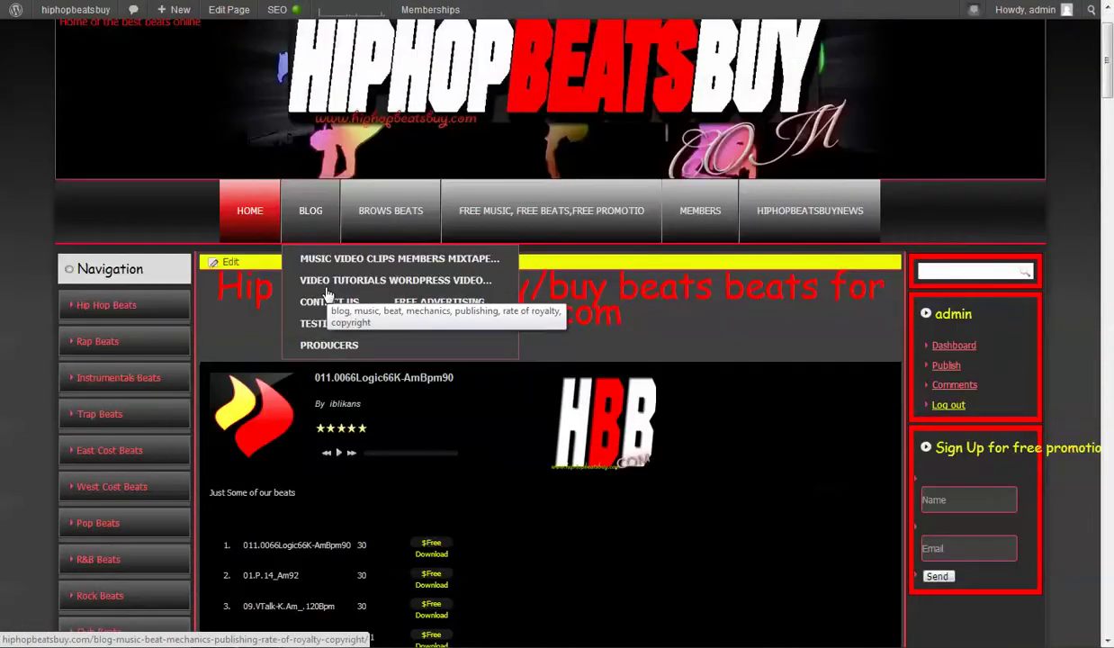
- Read the home page from the beat player through the offers and membership text to the video tutorials paragraph
click(323, 341)
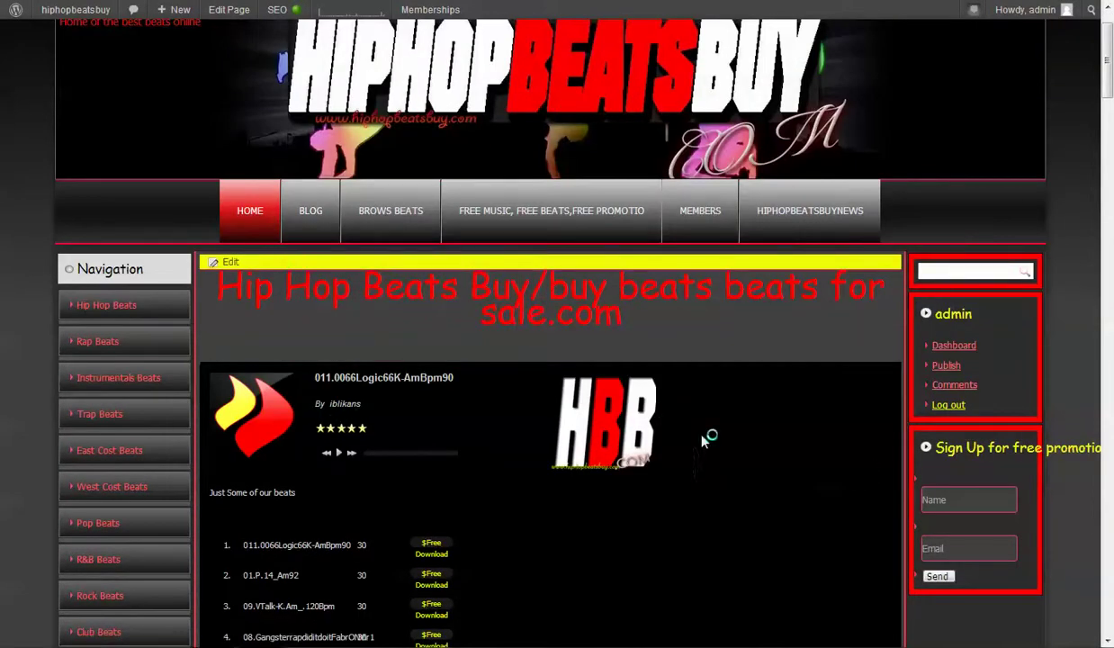
scroll(663, 419, down, 5)
scroll(656, 450, down, 2)
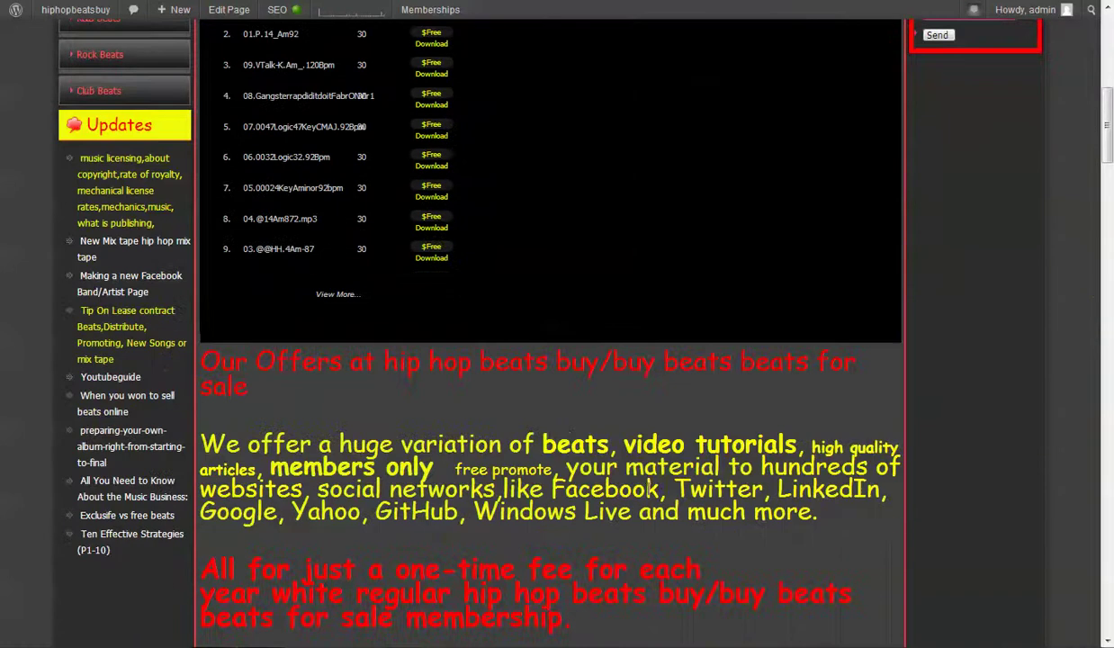
scroll(567, 463, down, 2)
scroll(413, 468, down, 1)
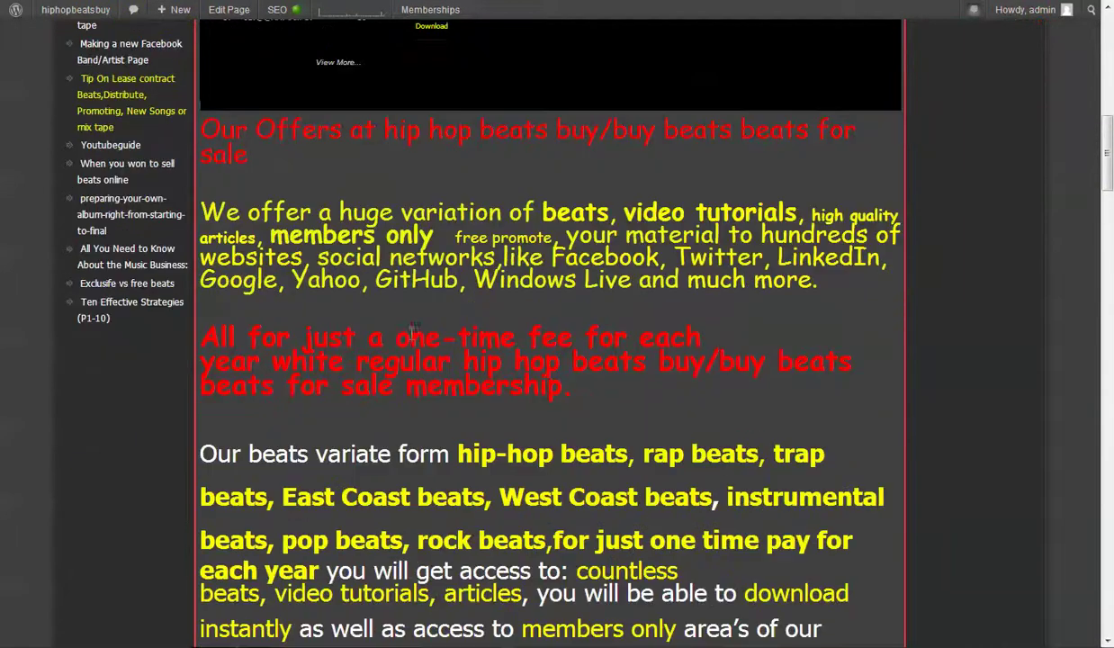
scroll(423, 490, down, 1)
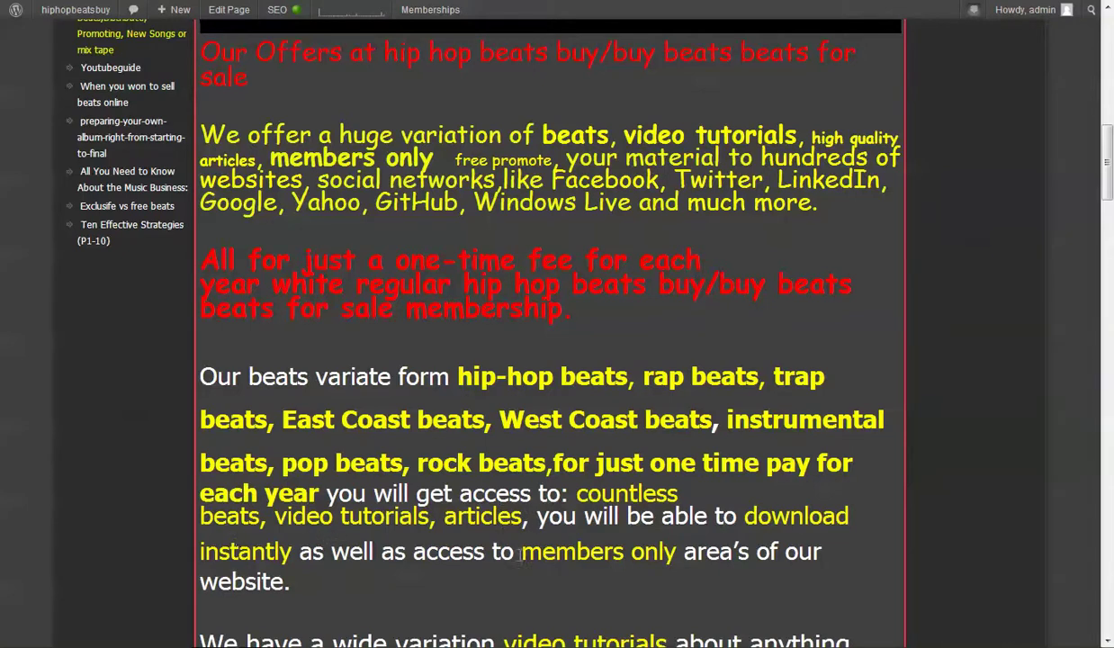
scroll(575, 558, down, 3)
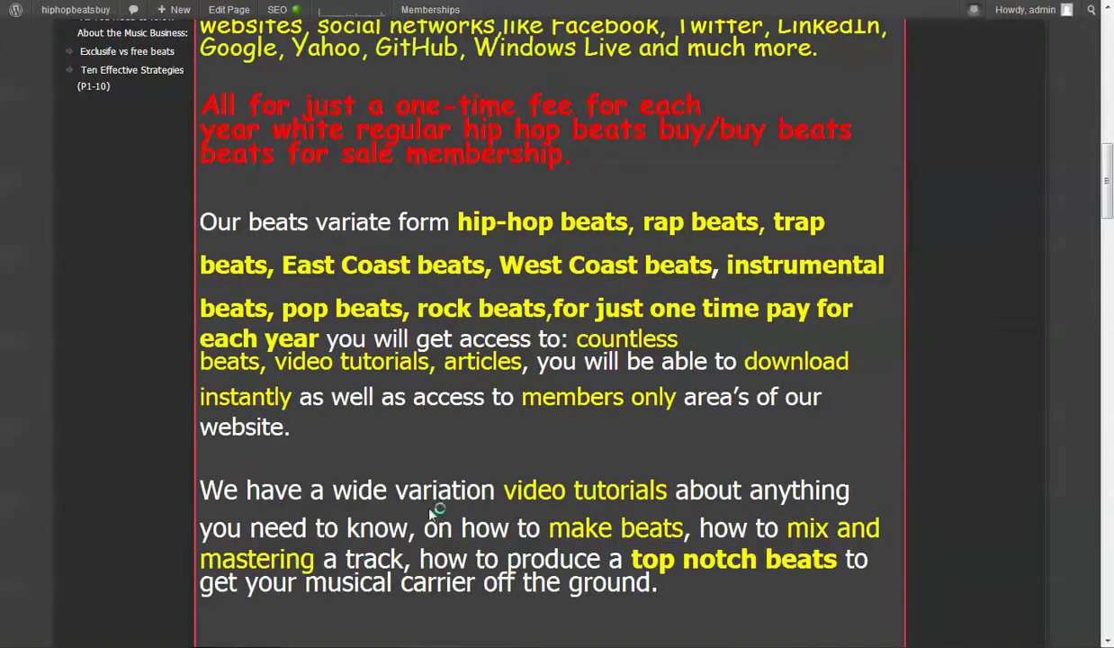
- Expand the full beat list in the home page player and look over its free download entries
scroll(431, 511, up, 6)
scroll(444, 438, up, 7)
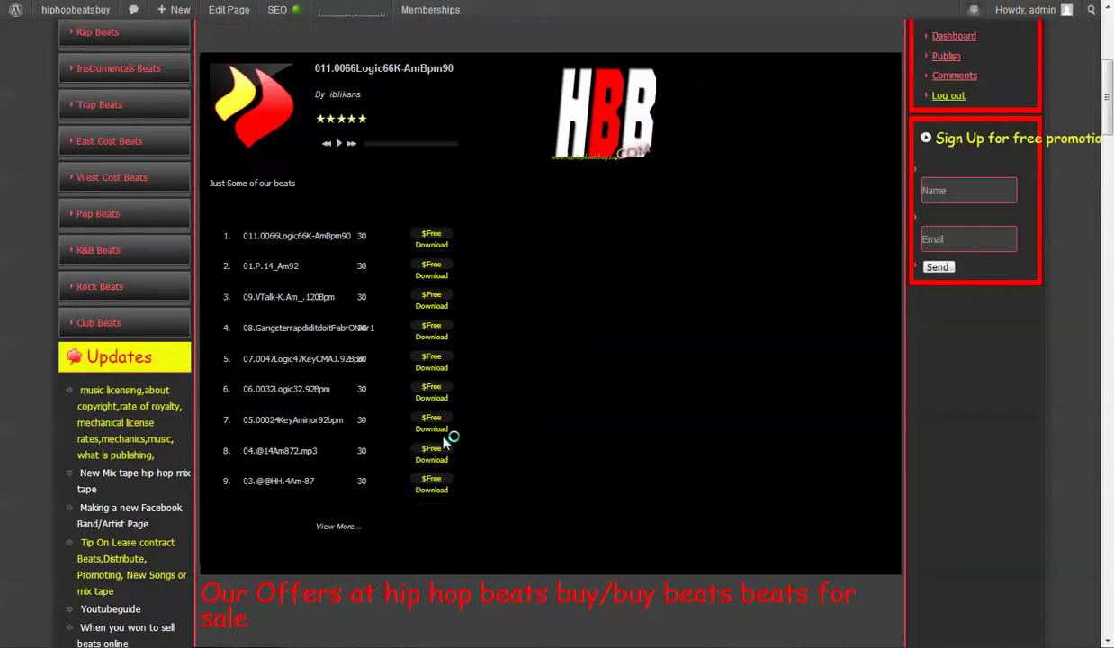
click(333, 533)
scroll(371, 538, down, 5)
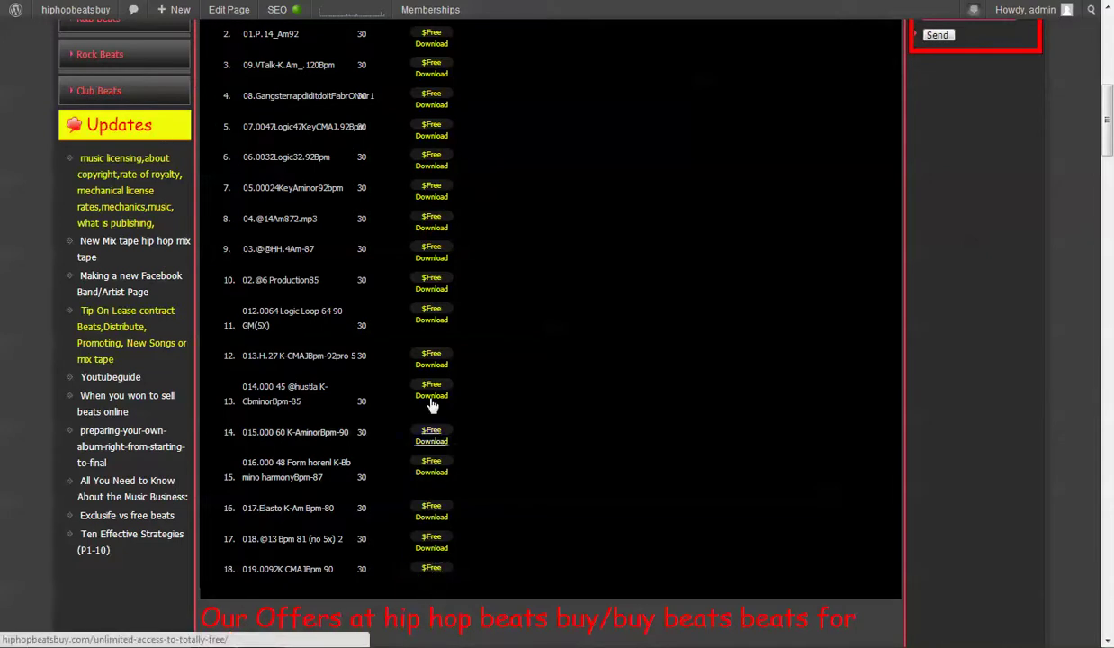
click(430, 322)
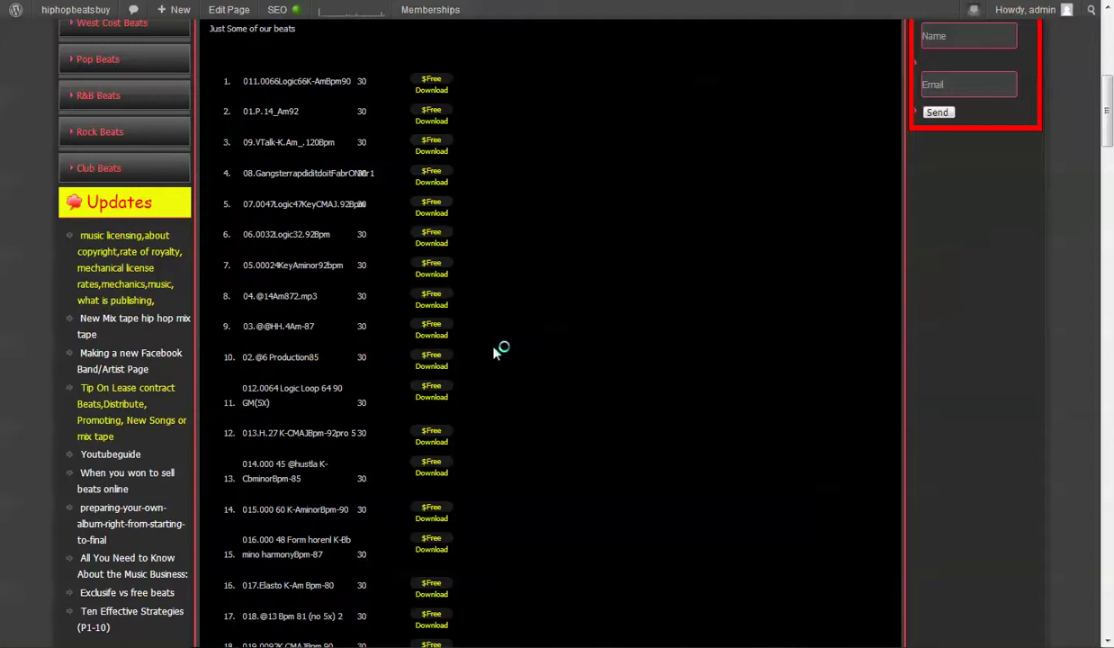
scroll(494, 352, up, 4)
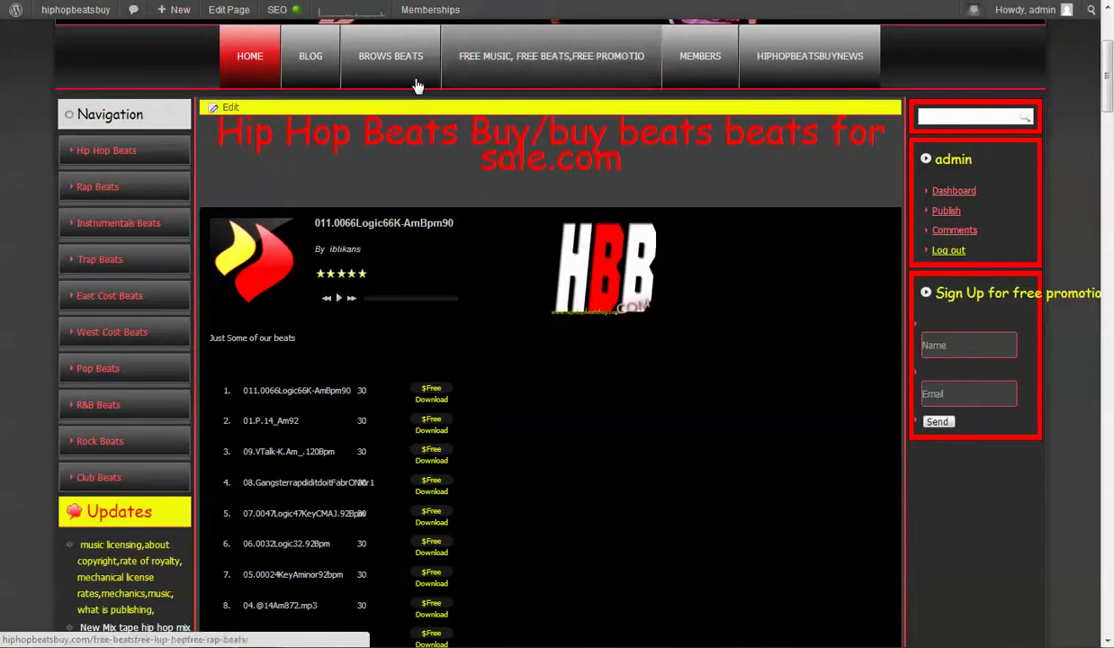
- View the entries under Blog and look over the home page's expanded beat list and offers section
mouse_move(311, 61)
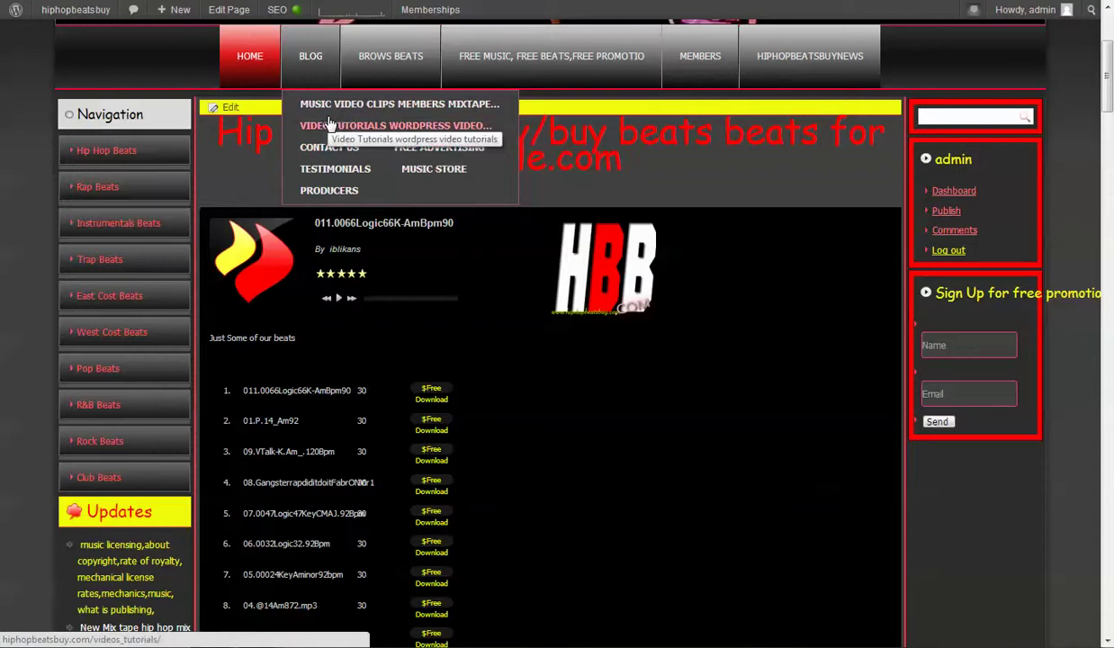
scroll(330, 123, up, 1)
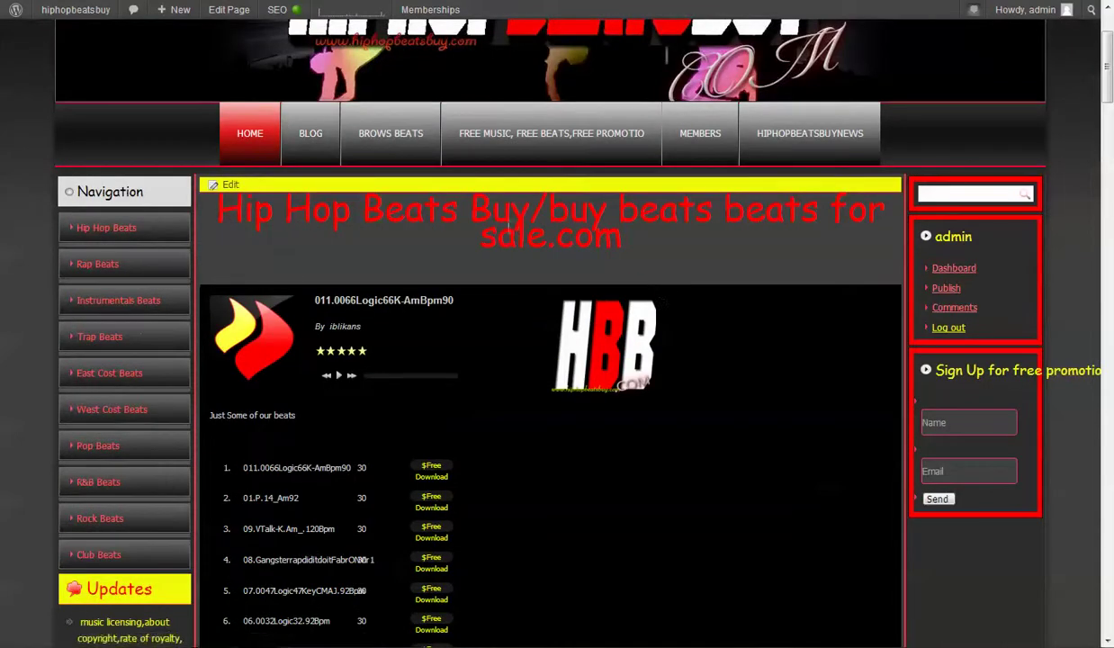
scroll(385, 215, down, 4)
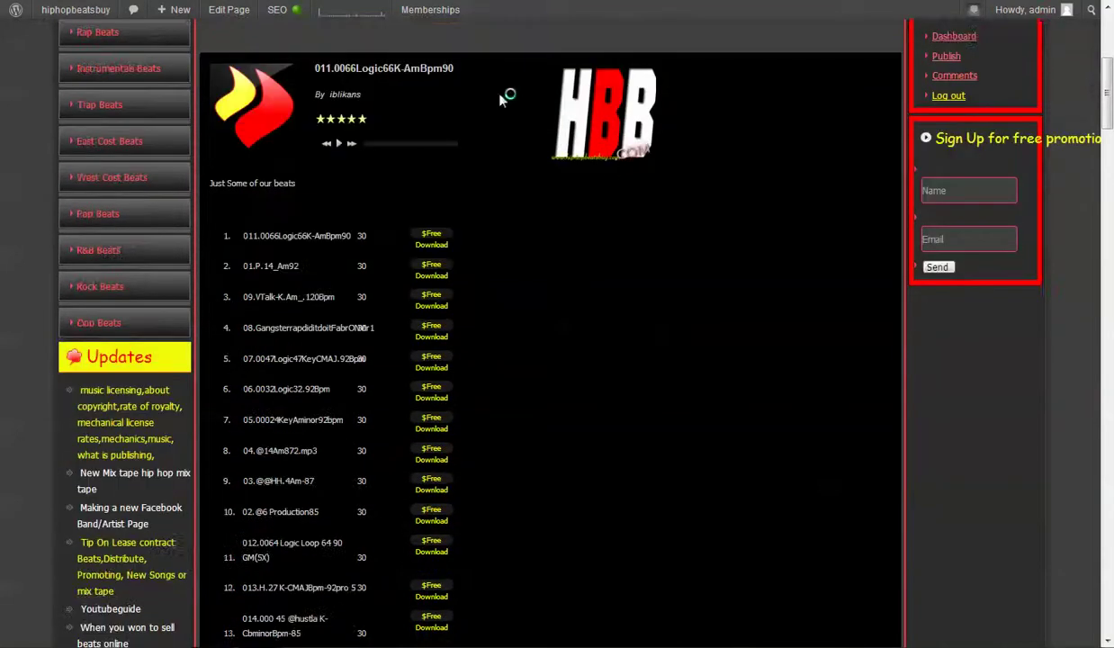
scroll(485, 447, down, 8)
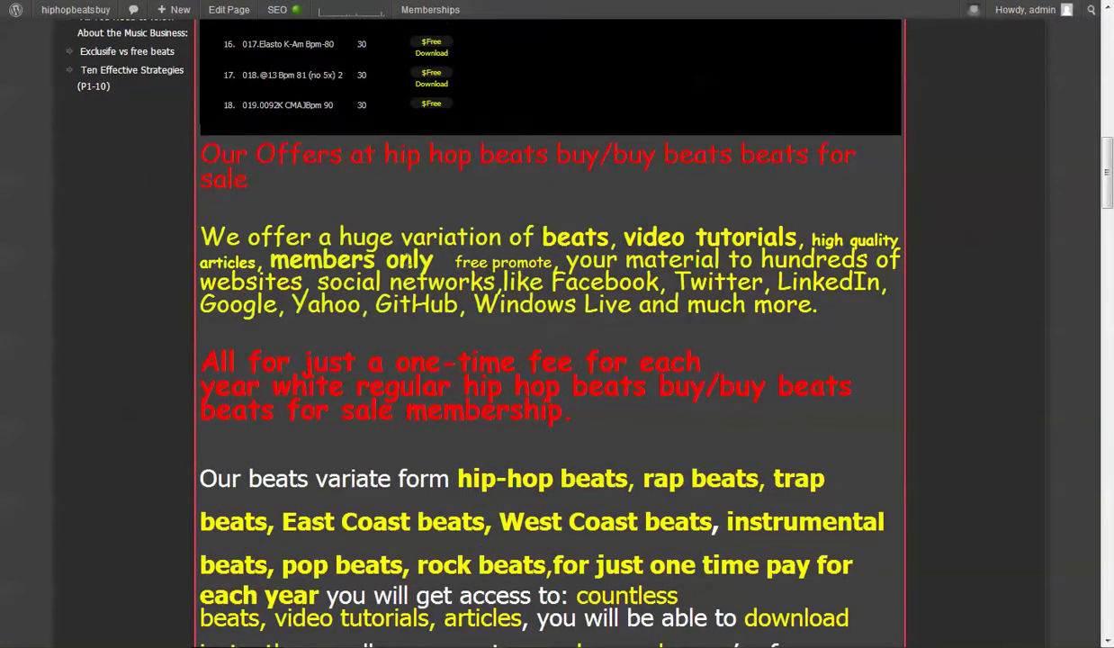
scroll(592, 364, up, 9)
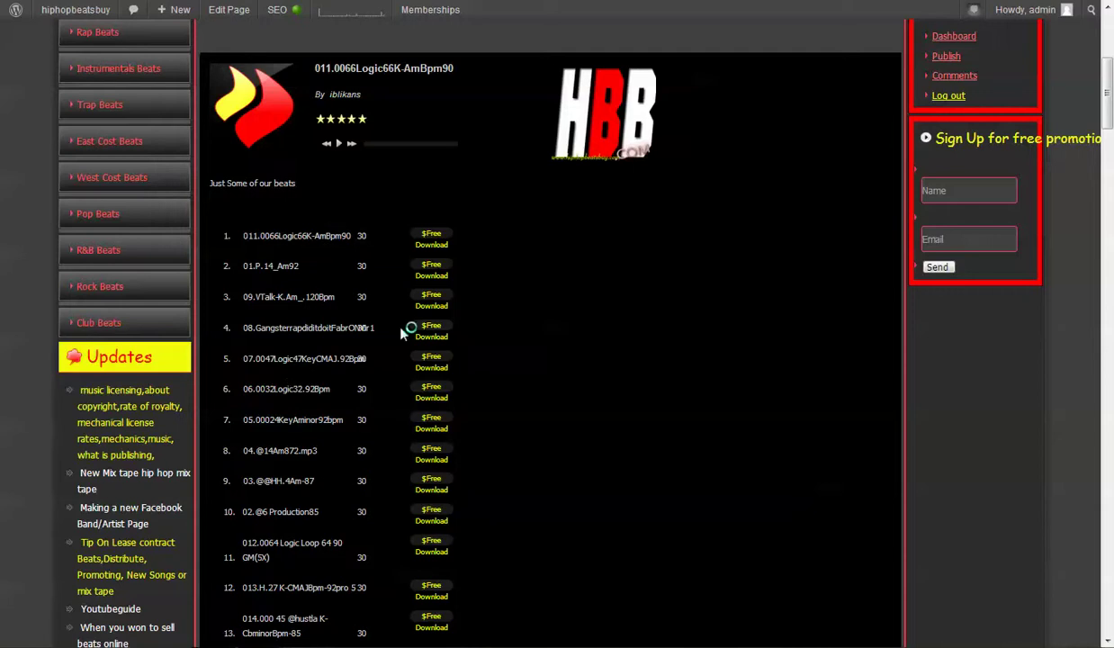
scroll(157, 254, up, 2)
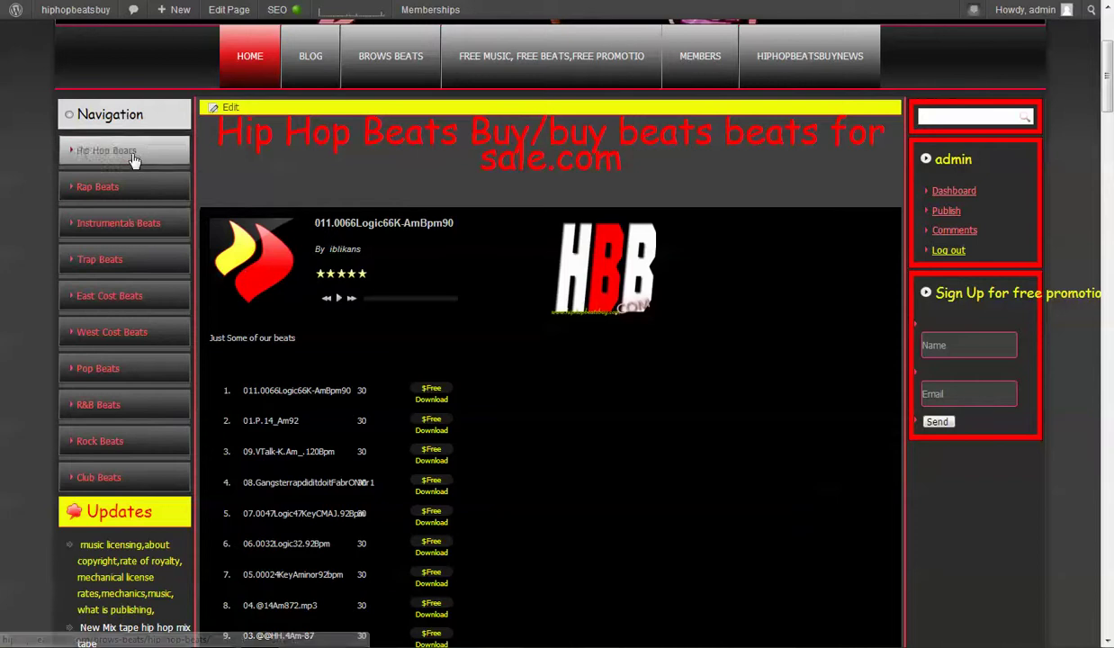
- Visit the Instrumentals Beats, Pop Beats and Rock Beats pages and look over their members-only content
click(133, 239)
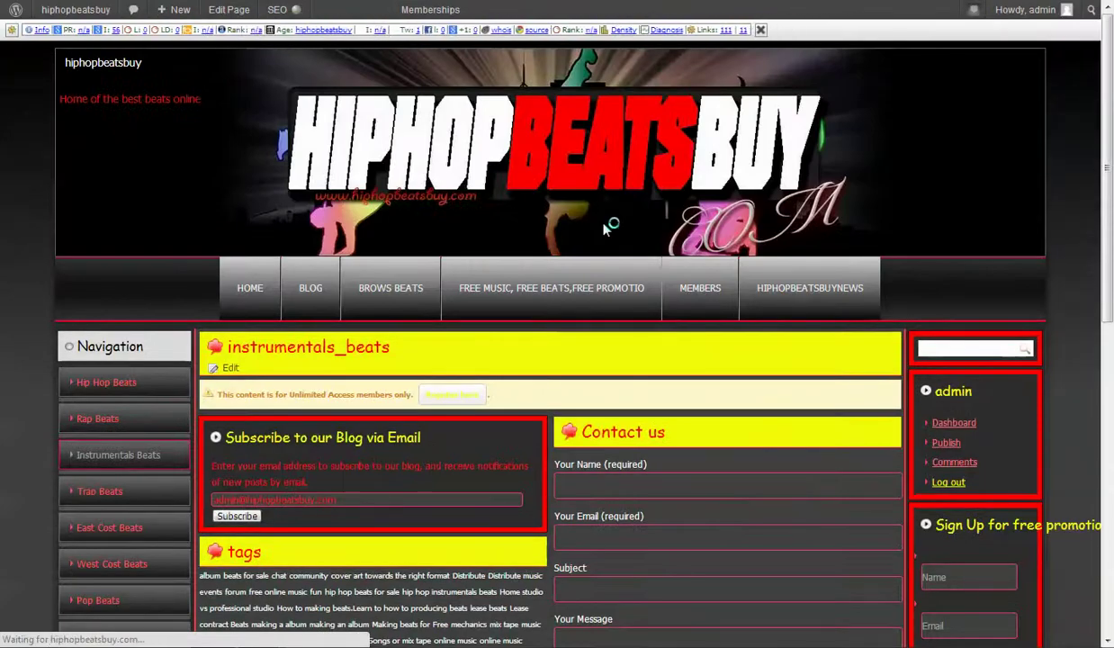
scroll(604, 230, down, 3)
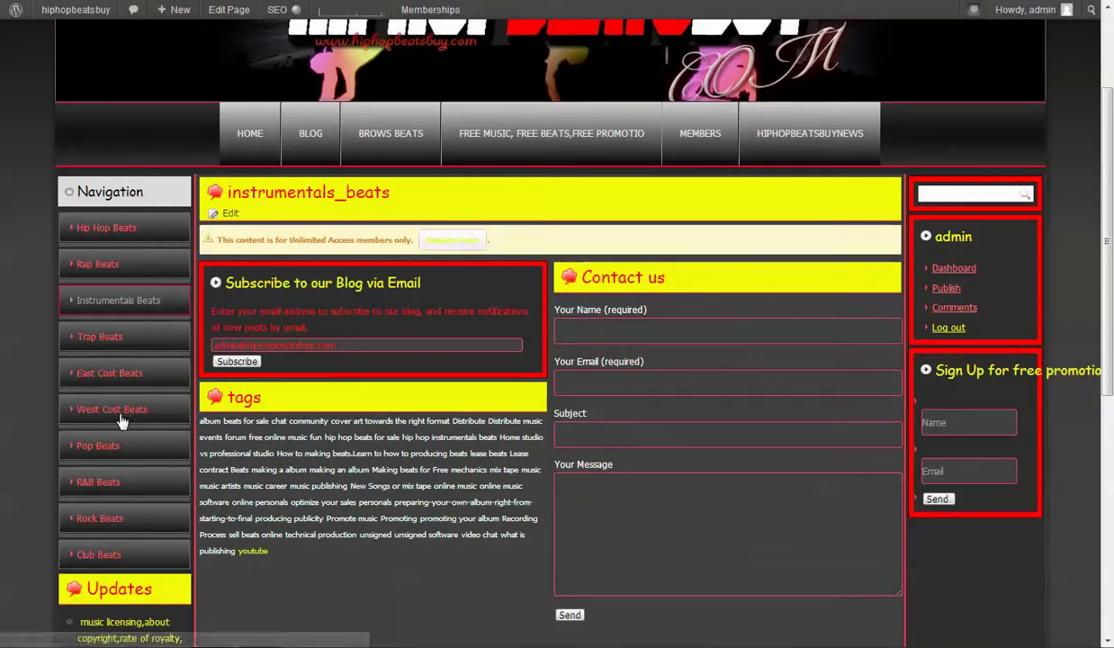
click(110, 447)
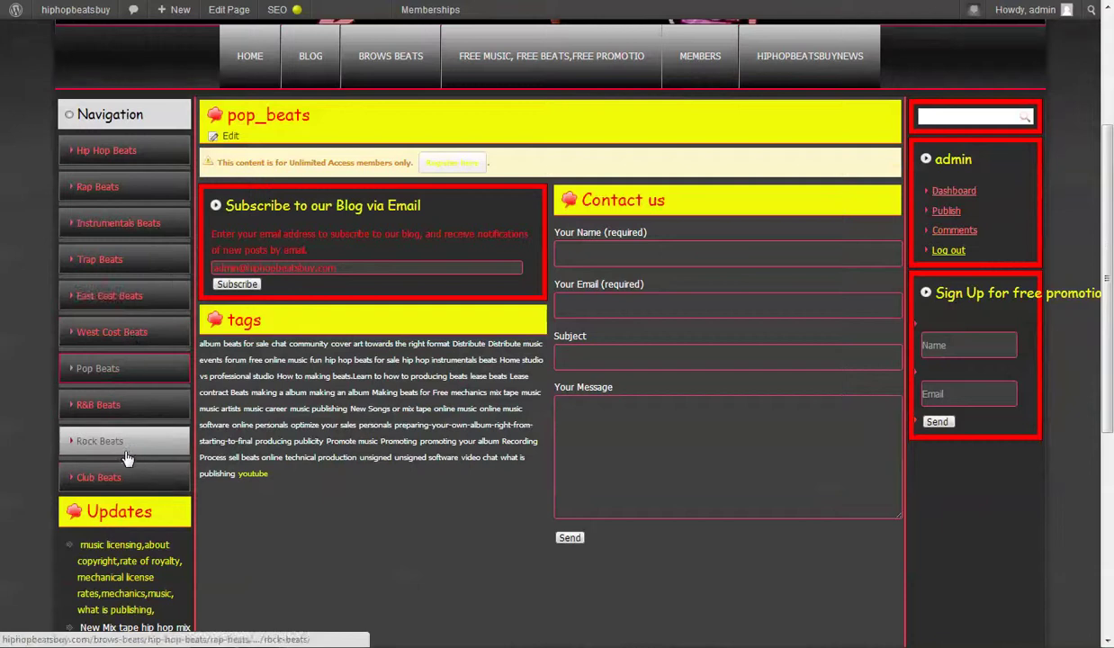
click(127, 454)
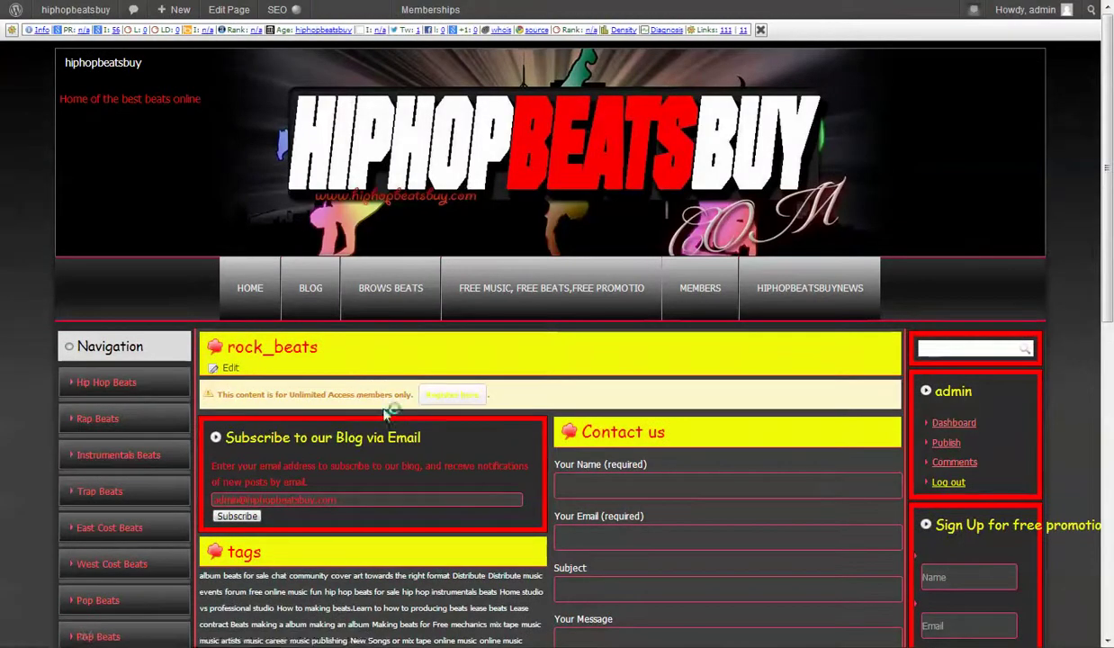
scroll(126, 450, down, 1)
scroll(108, 531, down, 1)
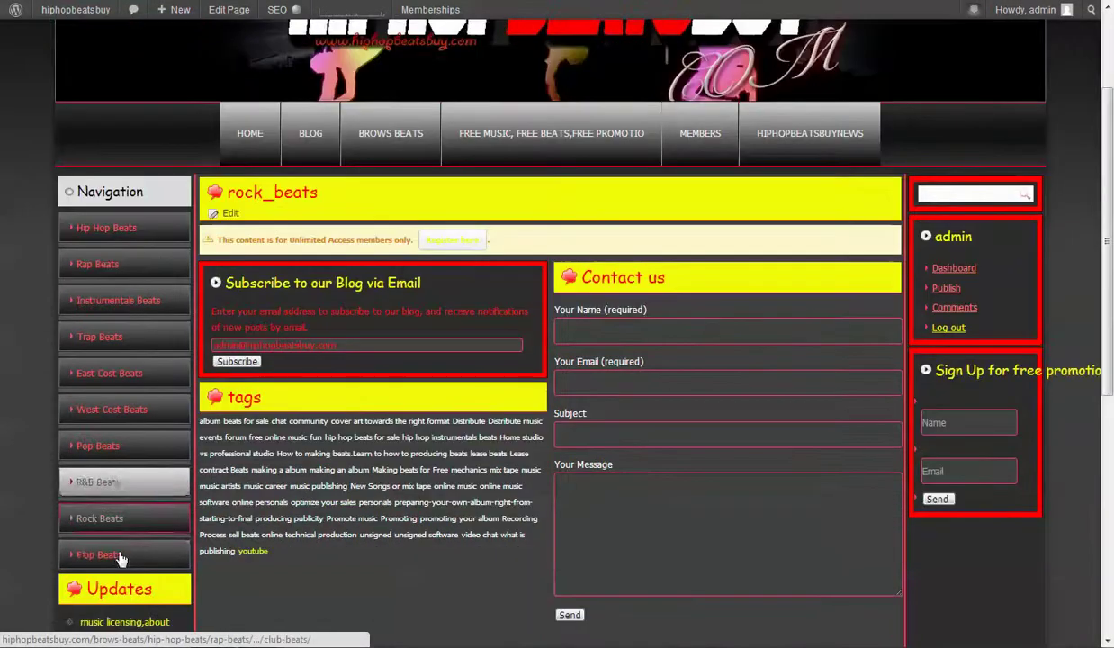
scroll(360, 288, up, 2)
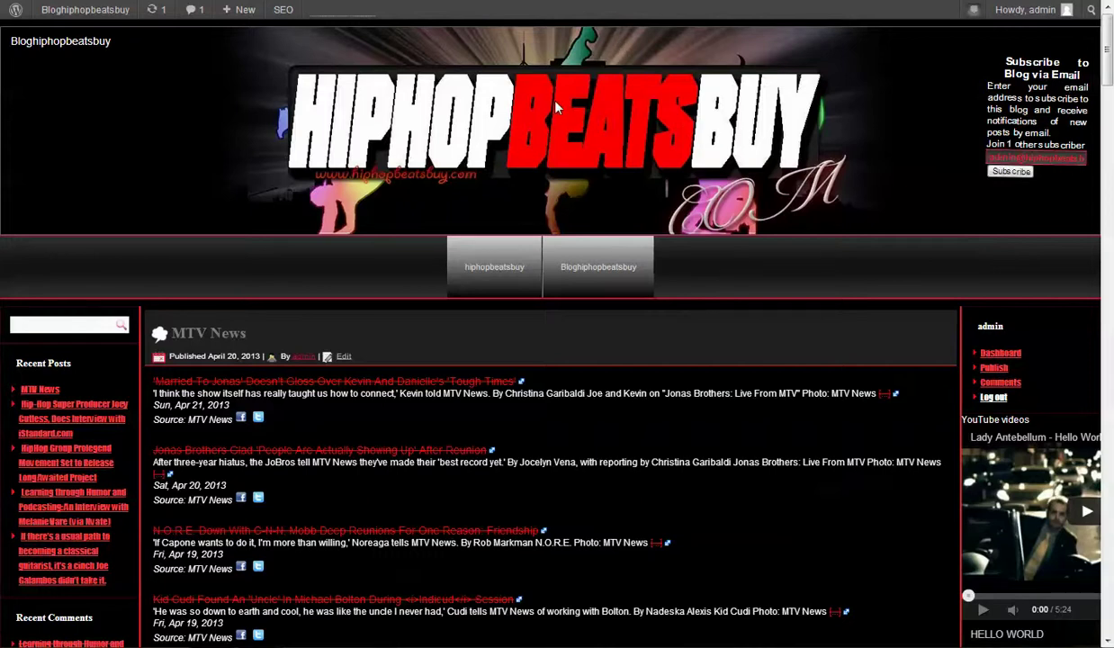
scroll(555, 107, down, 1)
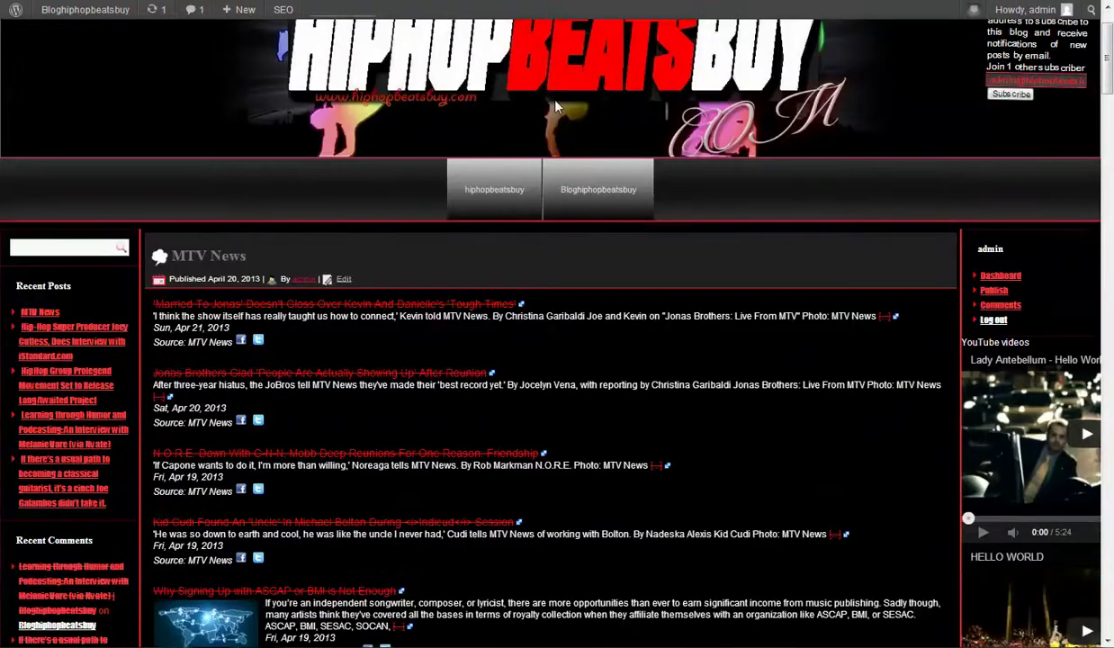
scroll(555, 106, up, 1)
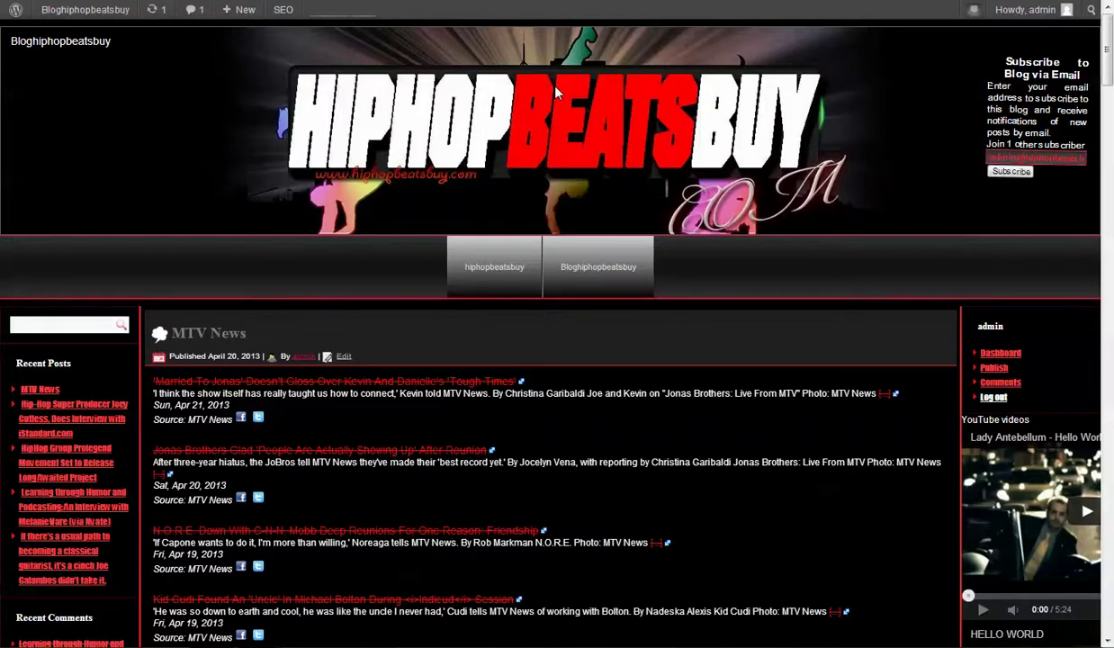
scroll(555, 93, down, 1)
scroll(555, 92, up, 1)
scroll(555, 92, down, 1)
scroll(555, 92, up, 1)
scroll(555, 92, down, 1)
scroll(555, 92, up, 1)
scroll(555, 92, down, 1)
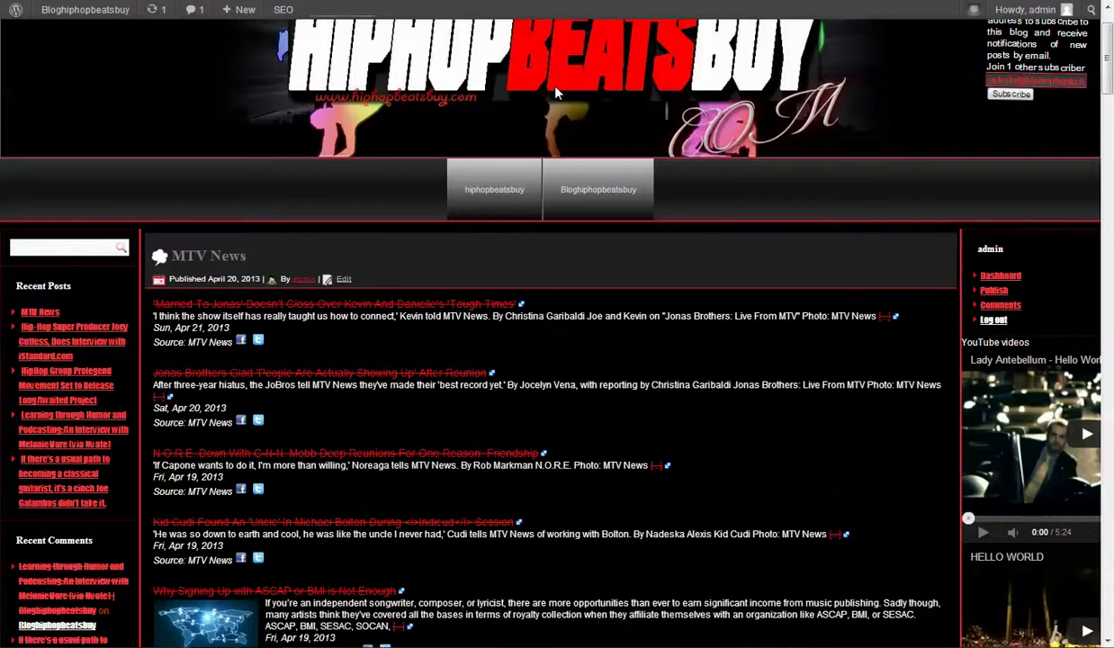
scroll(555, 92, up, 1)
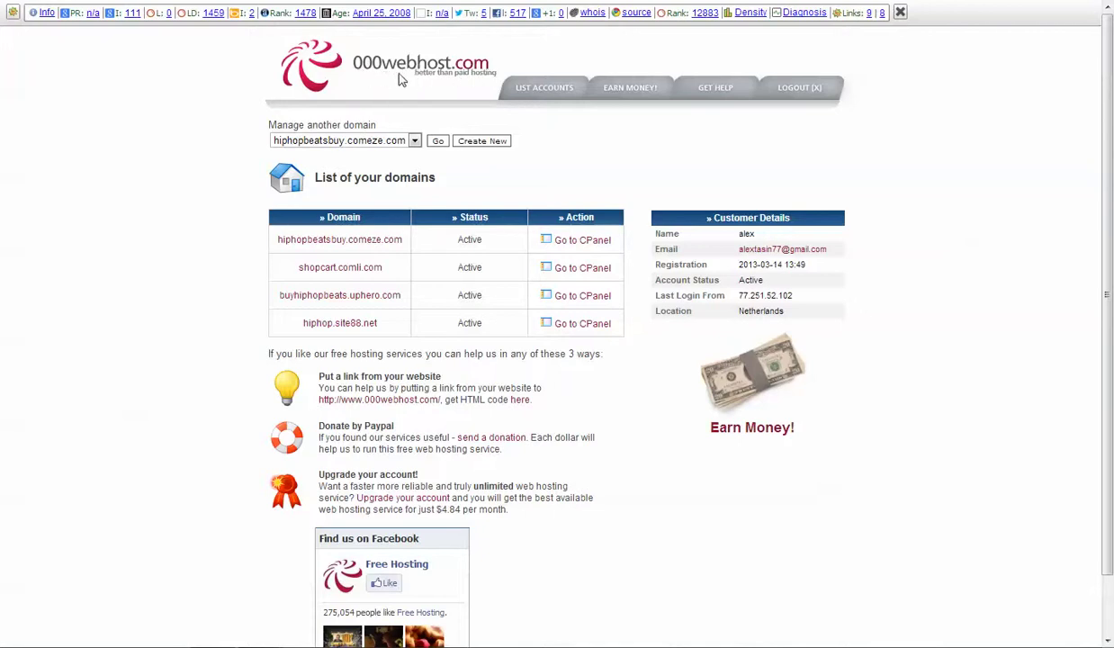
- Look over the domains listed in the 000webhost account and reload the account list
scroll(450, 67, down, 1)
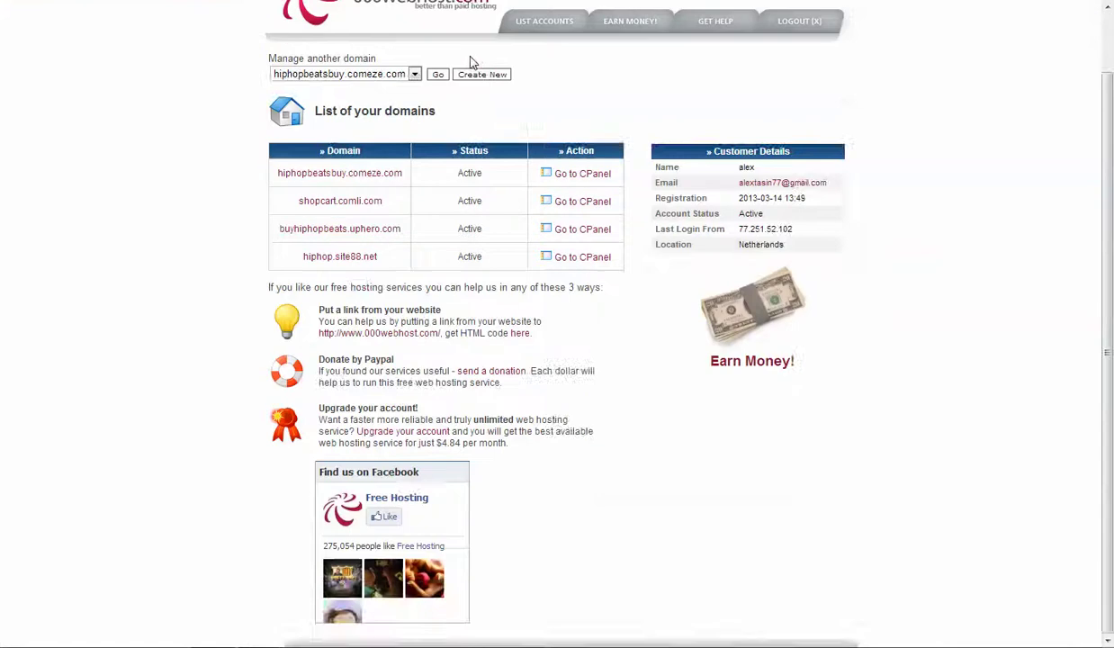
scroll(468, 65, up, 1)
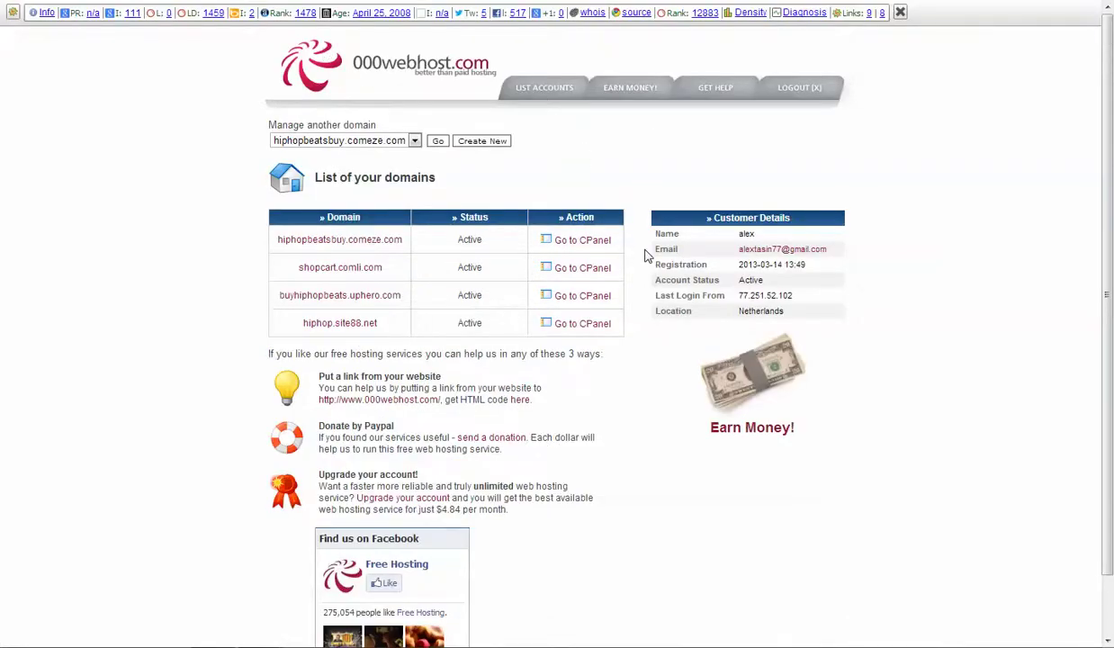
scroll(627, 244, down, 1)
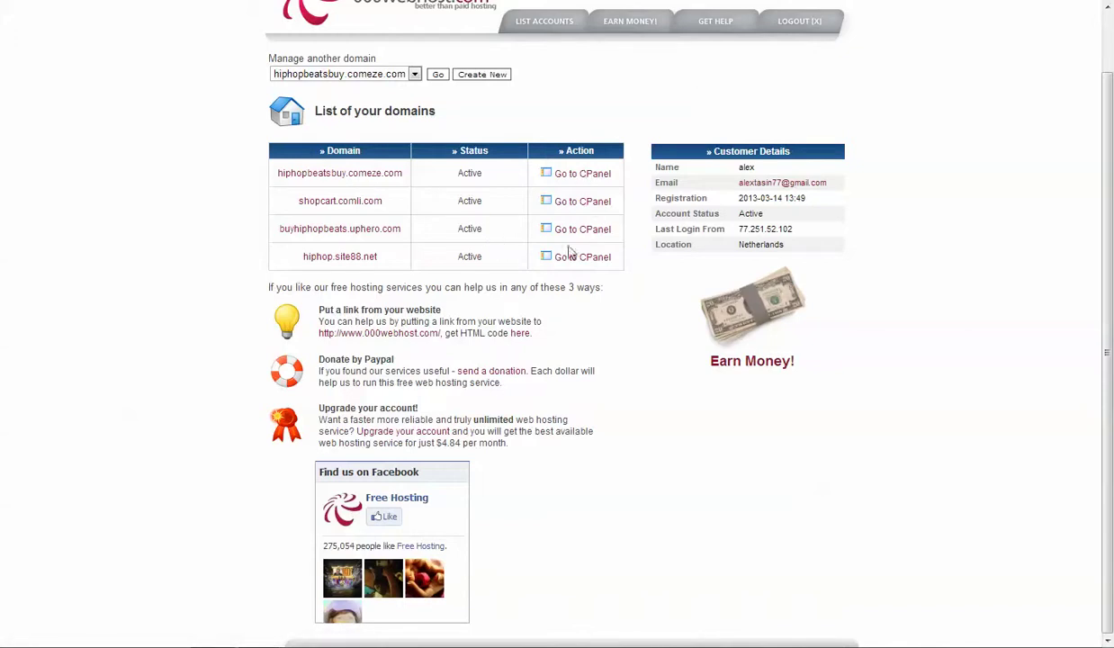
scroll(565, 331, up, 1)
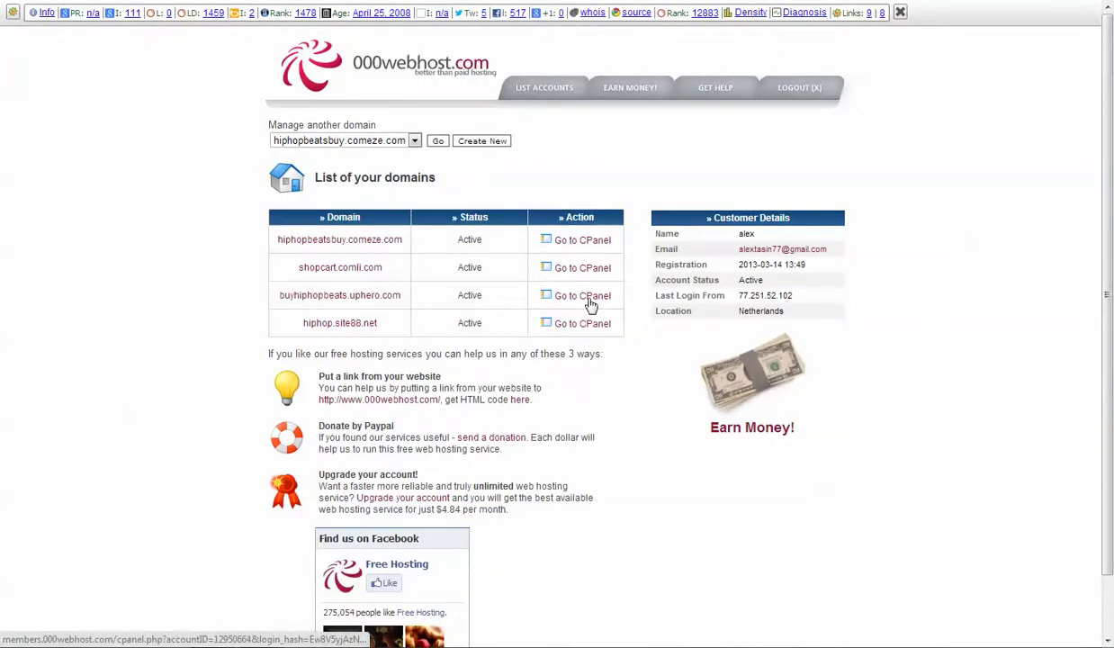
scroll(491, 214, down, 1)
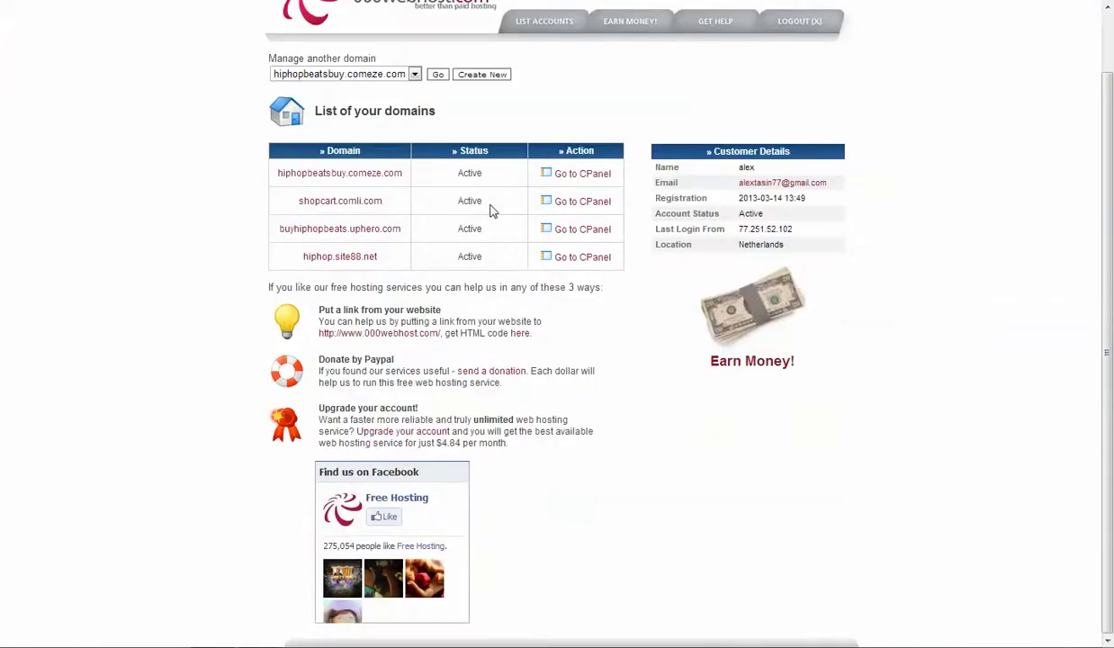
scroll(490, 209, up, 1)
click(538, 88)
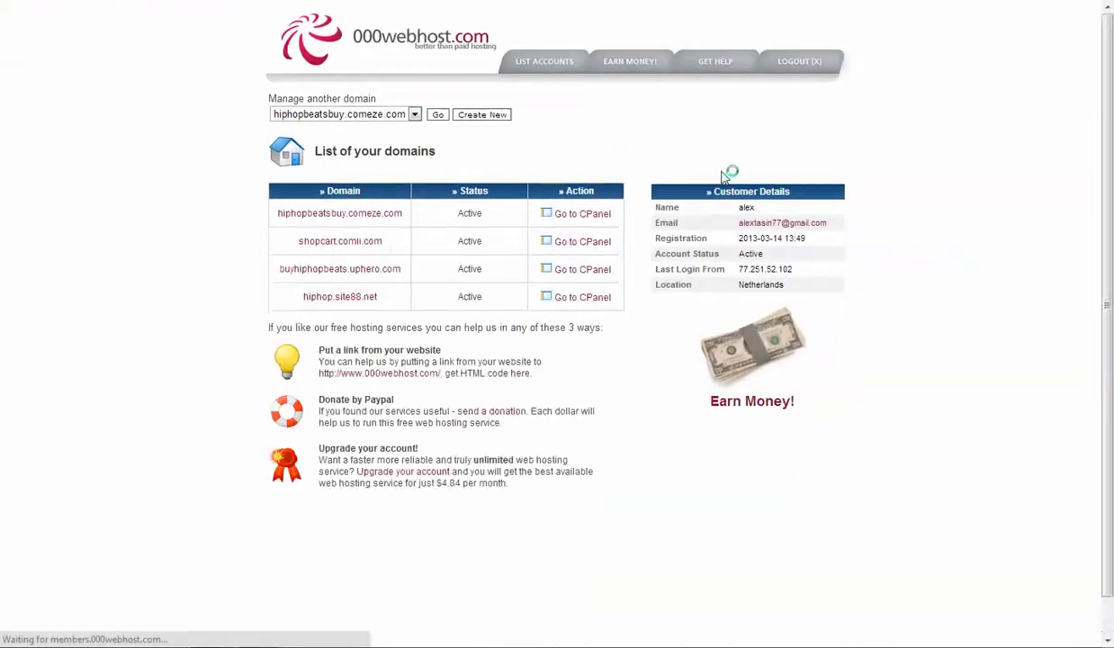
scroll(498, 99, down, 1)
scroll(565, 148, up, 1)
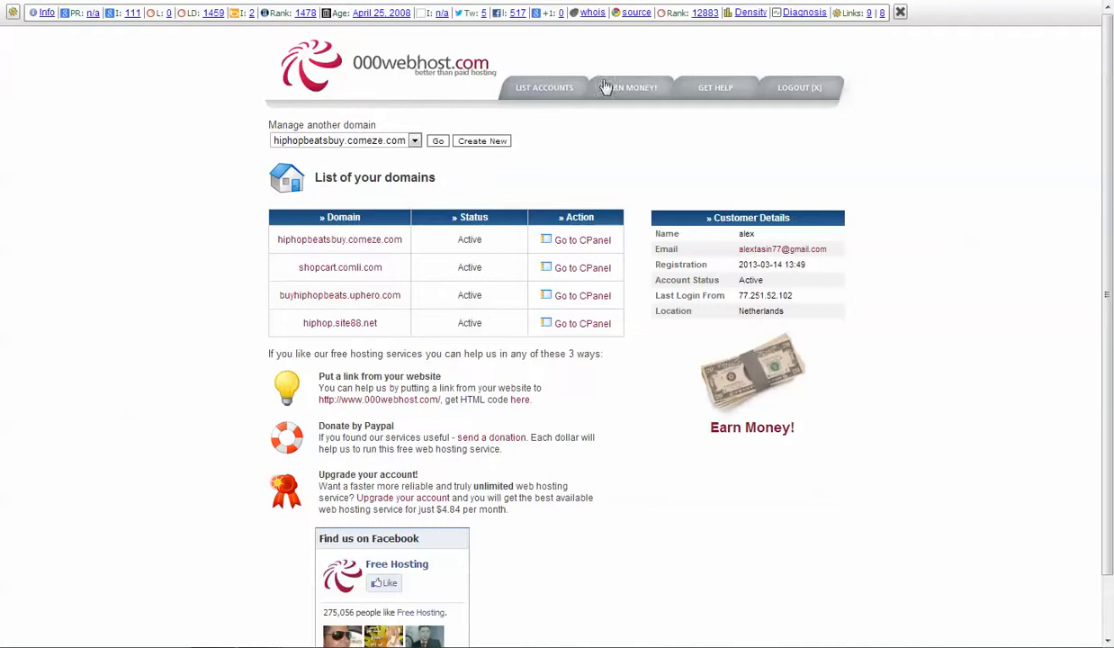
scroll(792, 107, down, 1)
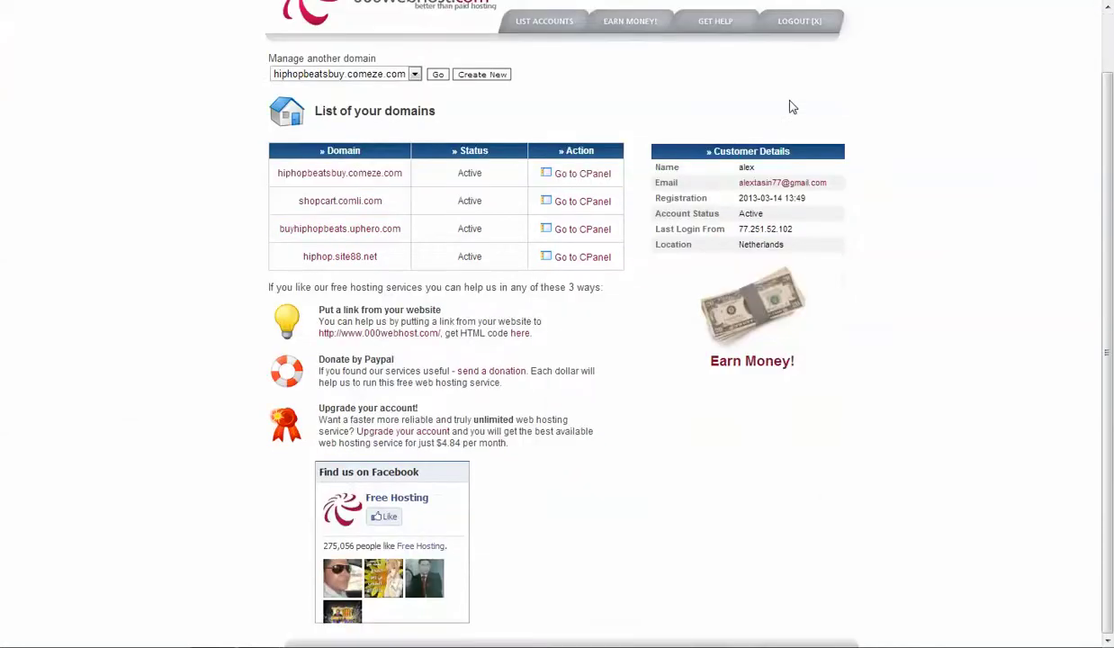
scroll(792, 107, up, 1)
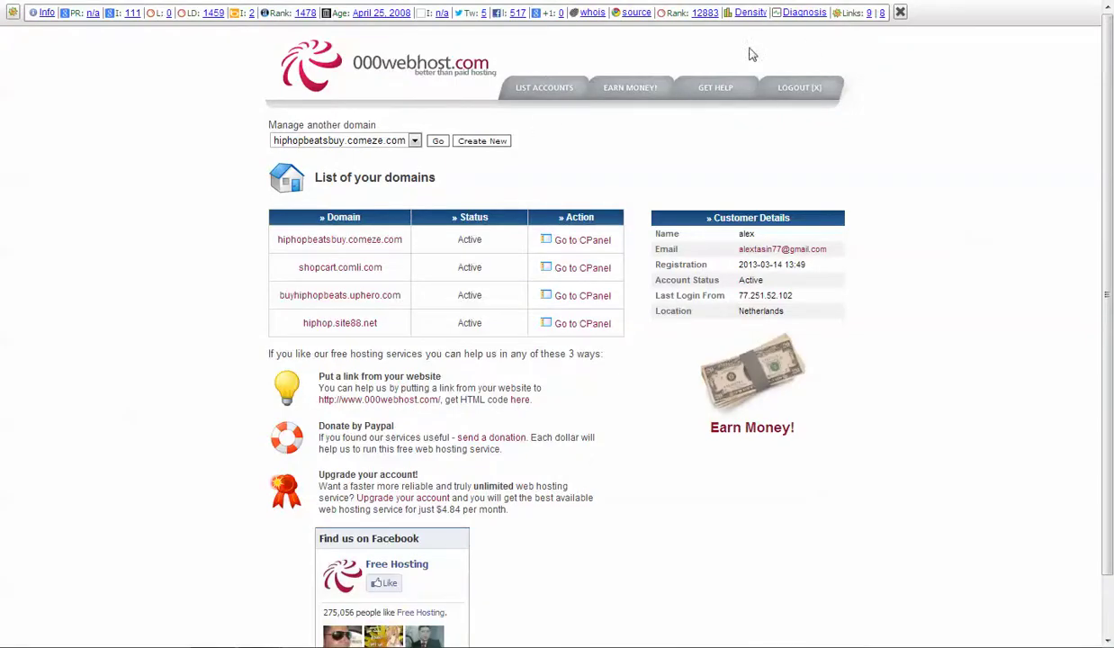
- Open the bookmarked 000webhost Members Area page and look over the Free Web Hosting Features list
key(alt+f)
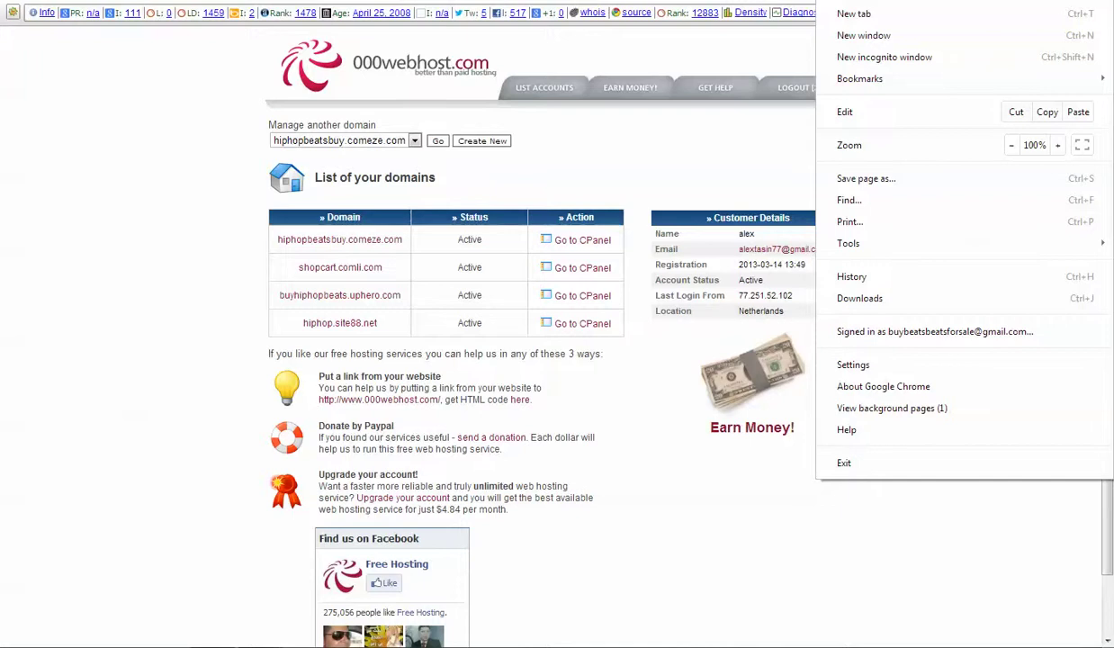
mouse_move(939, 79)
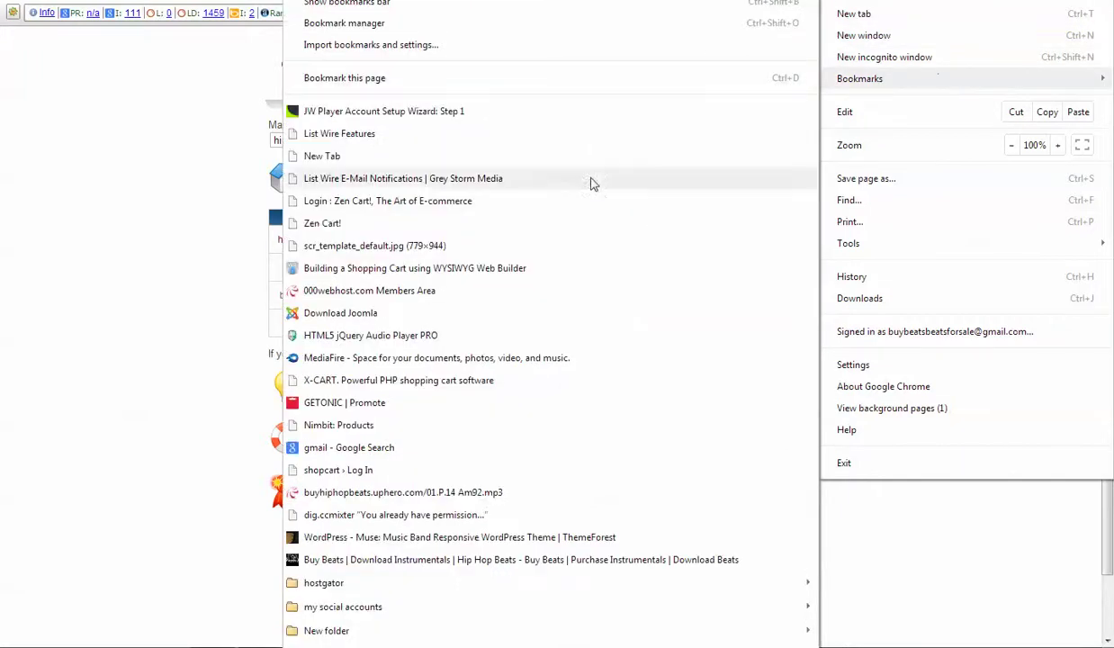
click(511, 291)
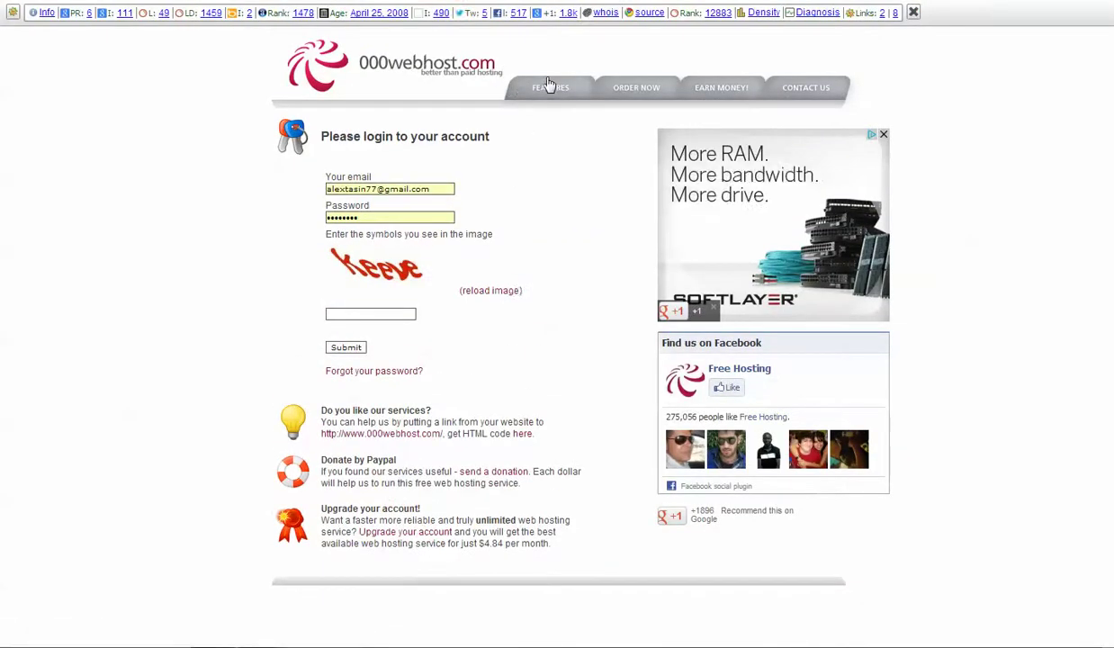
click(550, 85)
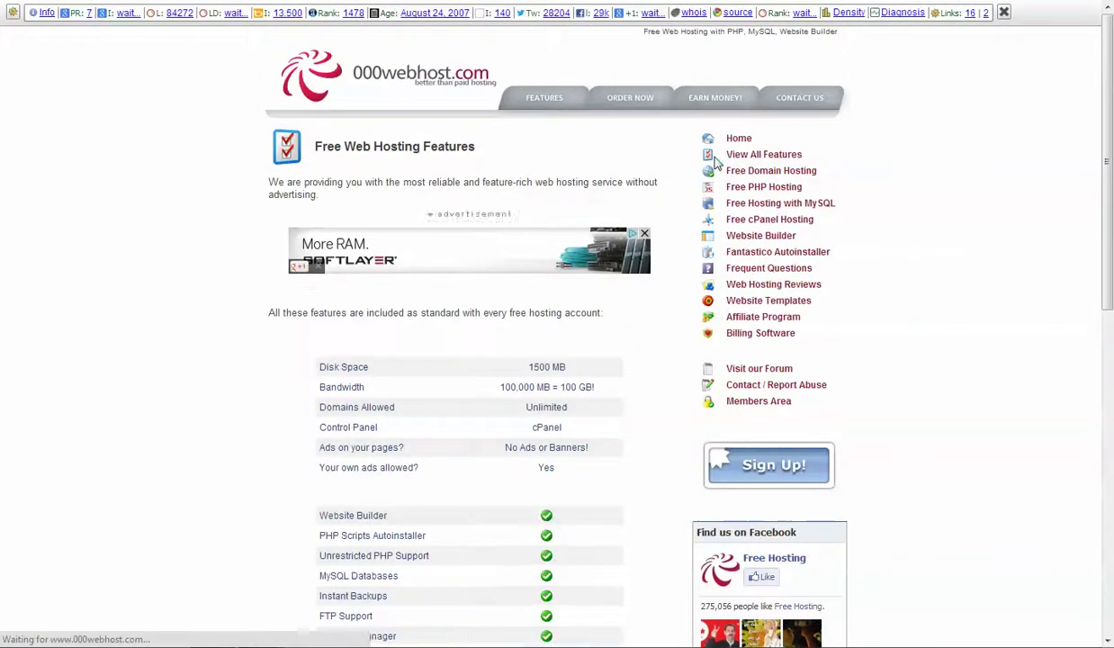
scroll(942, 283, down, 3)
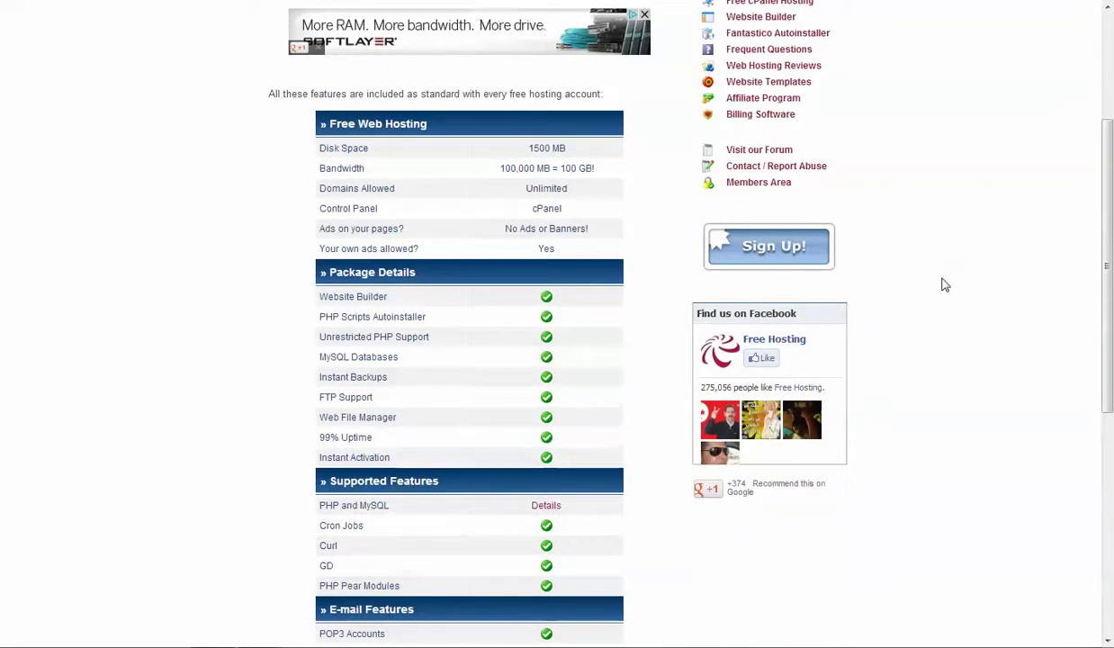
scroll(942, 283, up, 3)
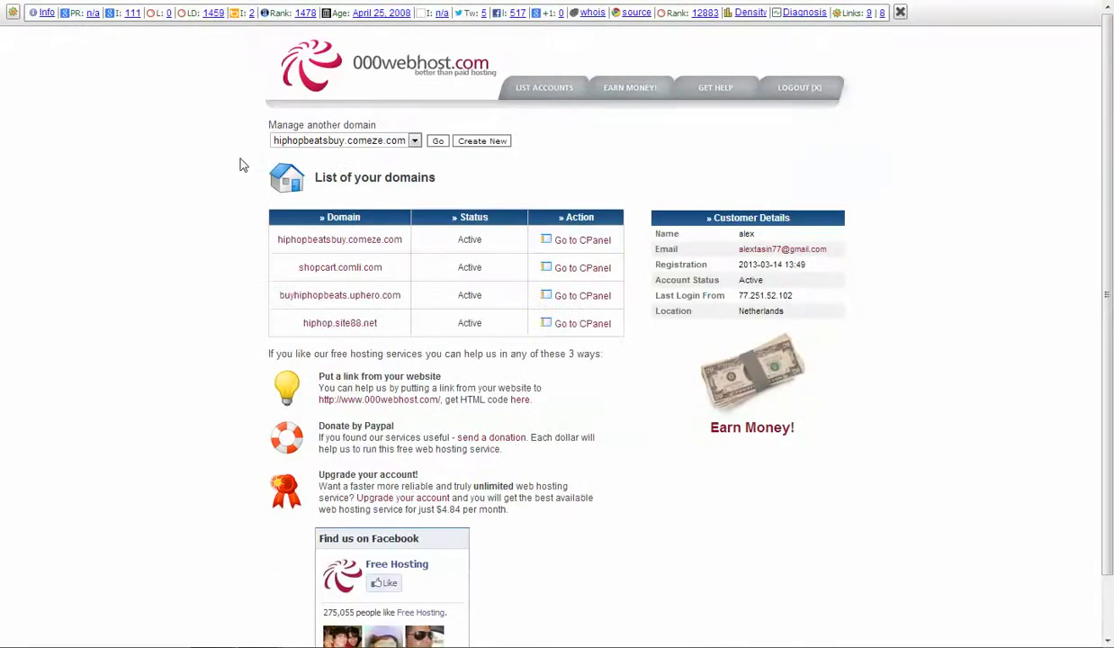
- Check the domains available under Manage another domain in the 000webhost account, choosing hiphopbeatsbuy.comeze.com
scroll(490, 259, down, 1)
click(411, 144)
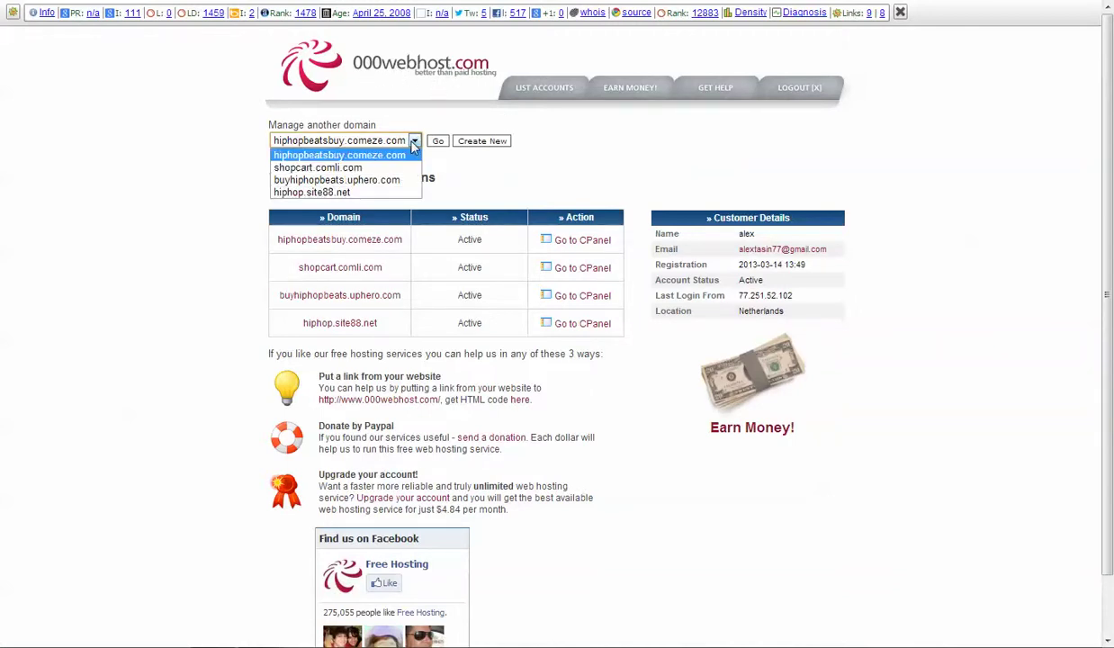
click(396, 151)
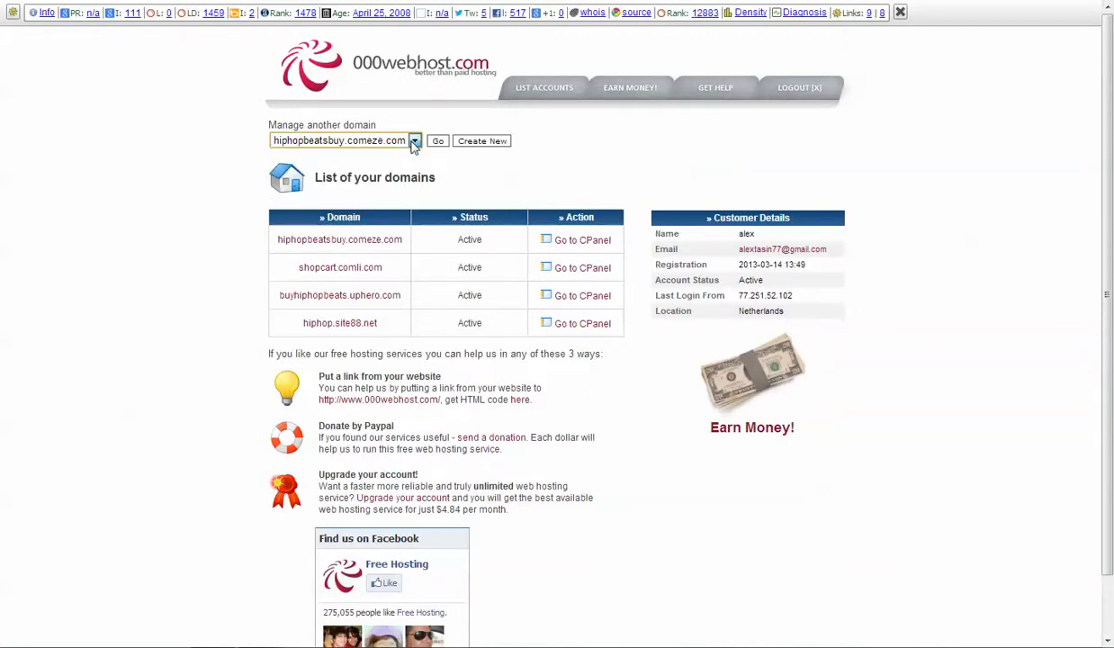
click(464, 143)
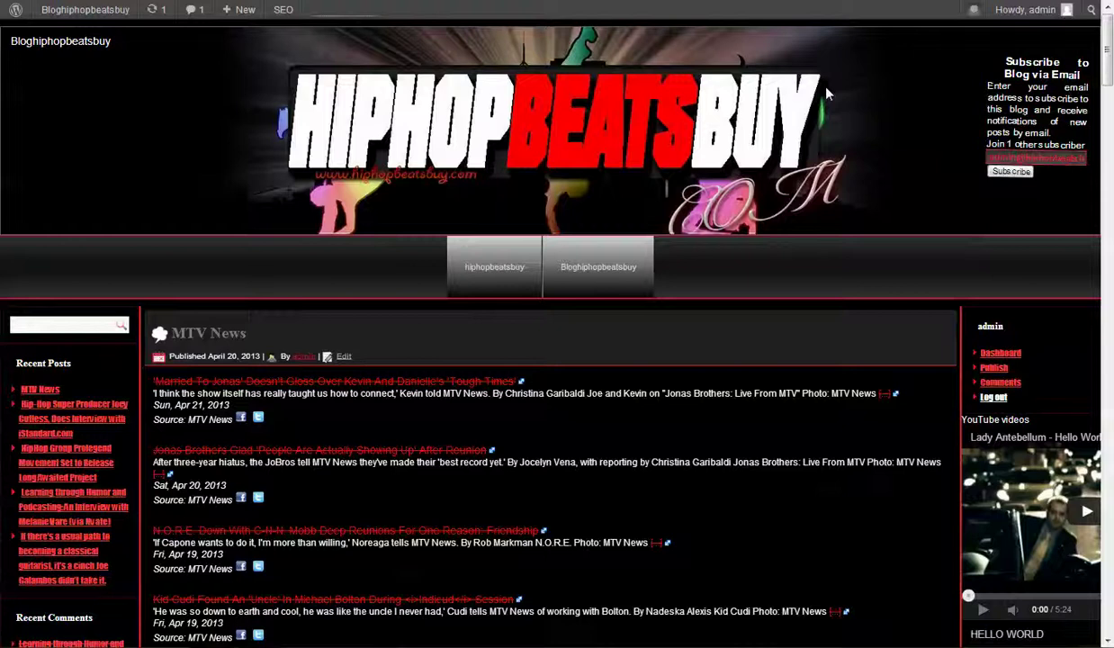
- Switch to the Bloghiphopbeatsbuy site and look over its MTV News post
scroll(828, 91, down, 2)
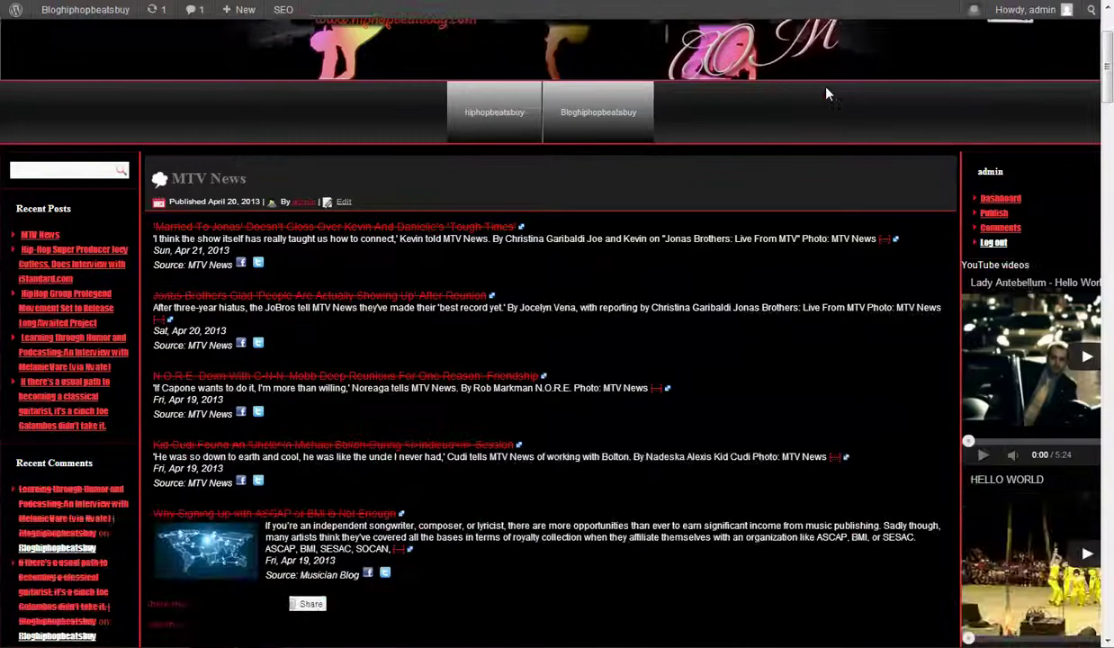
scroll(828, 90, up, 2)
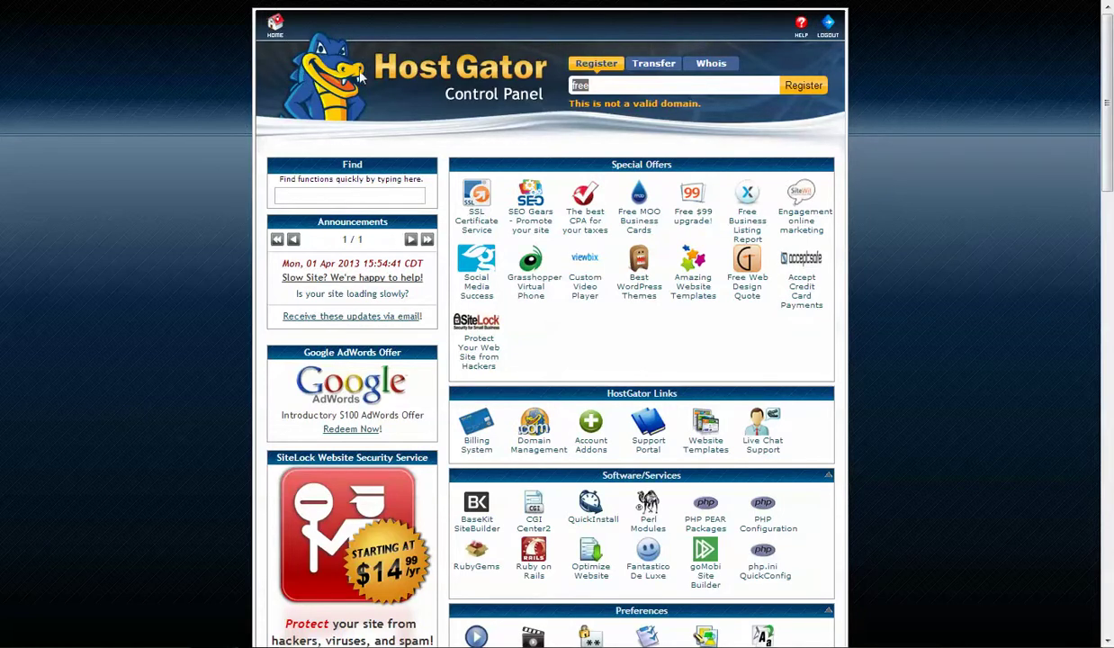
- Switch to the HostGator Control Panel and look over its Special Offers, HostGator Links, Software/Services and Preferences sections
scroll(377, 78, down, 1)
scroll(369, 72, up, 1)
scroll(594, 256, down, 1)
scroll(856, 301, up, 1)
scroll(943, 295, down, 1)
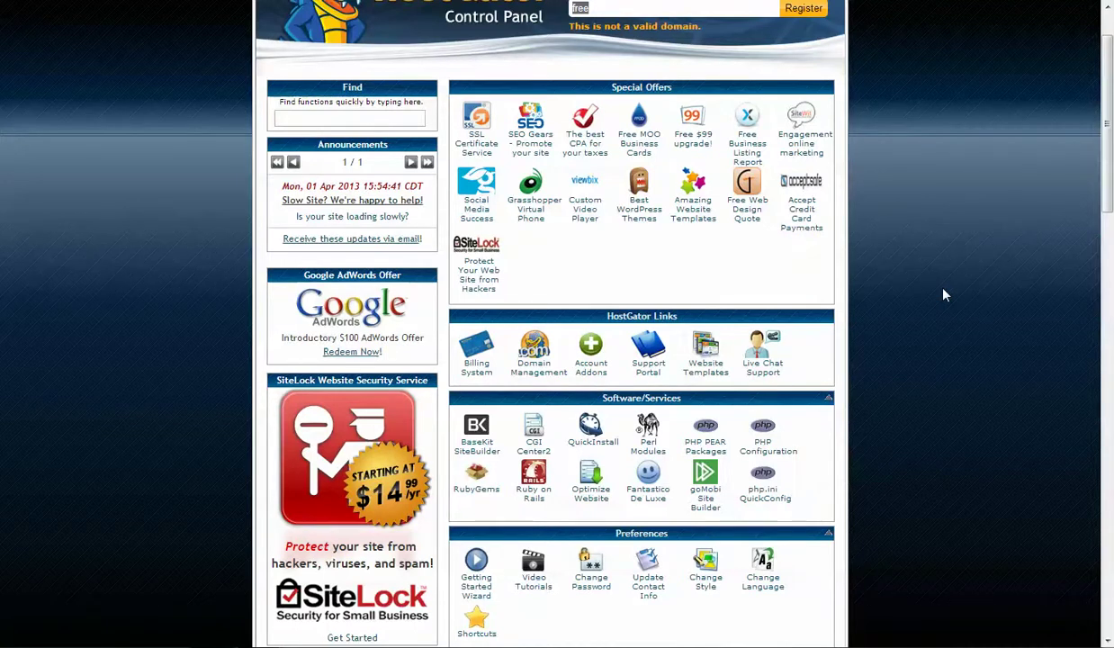
scroll(943, 296, down, 1)
scroll(943, 295, up, 2)
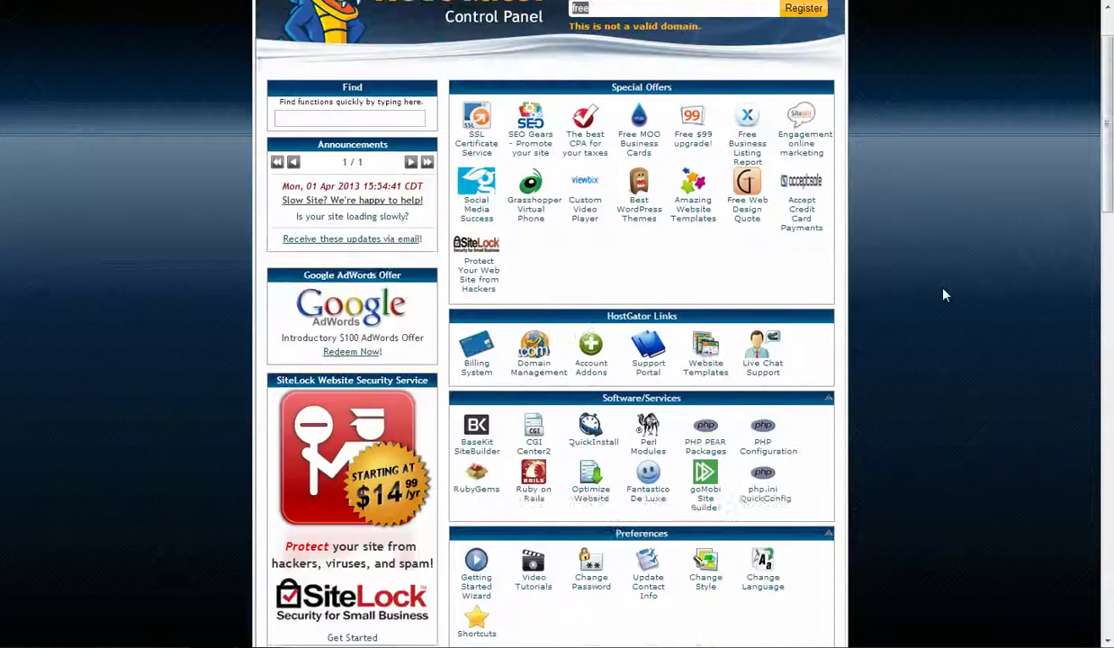
scroll(944, 295, down, 1)
scroll(944, 295, up, 1)
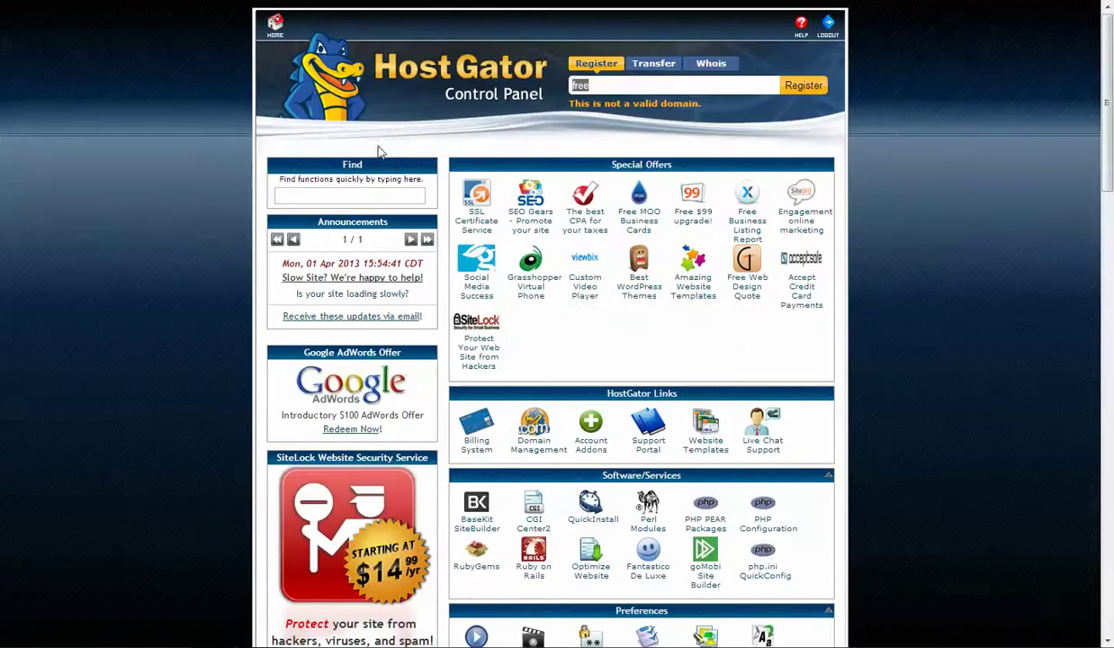
- Look through the HostGator control panel's Mail, SEO and Marketing Tools, Files, Logs, Security, Domains, Databases and Advanced sections
scroll(635, 217, down, 2)
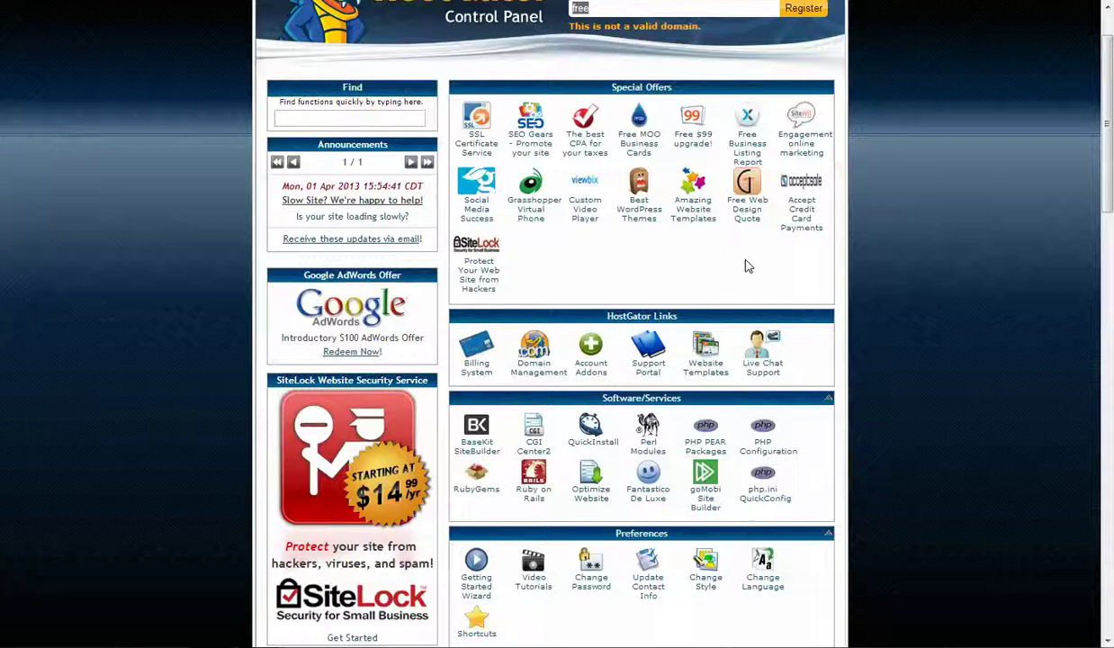
scroll(493, 133, up, 2)
scroll(493, 133, down, 1)
scroll(651, 291, down, 2)
scroll(865, 360, down, 4)
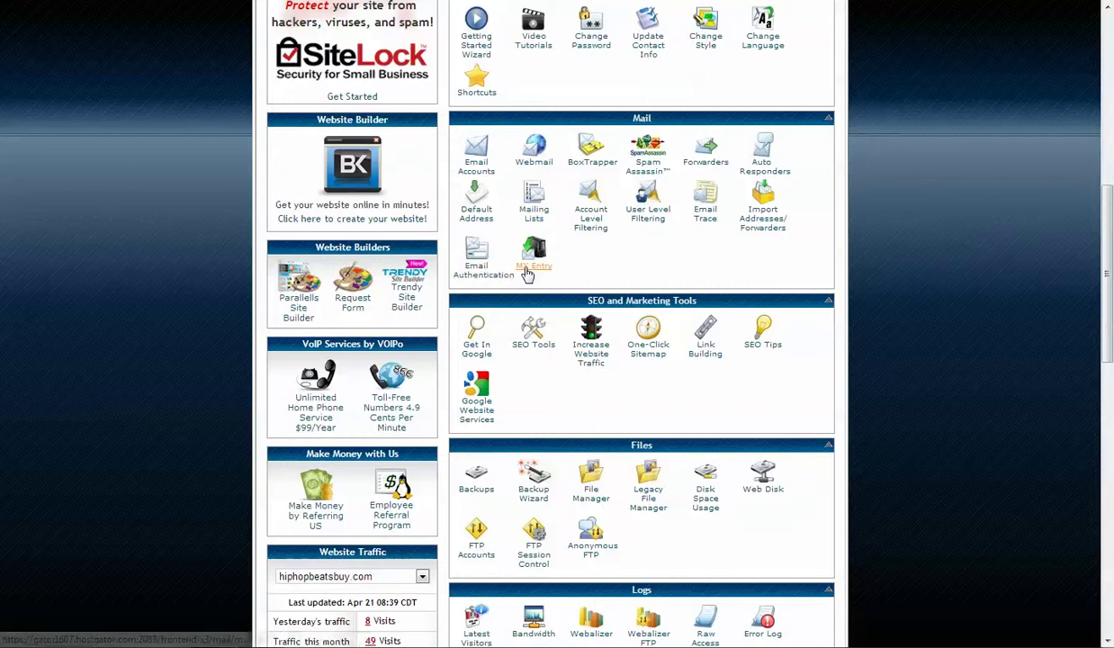
scroll(770, 249, down, 2)
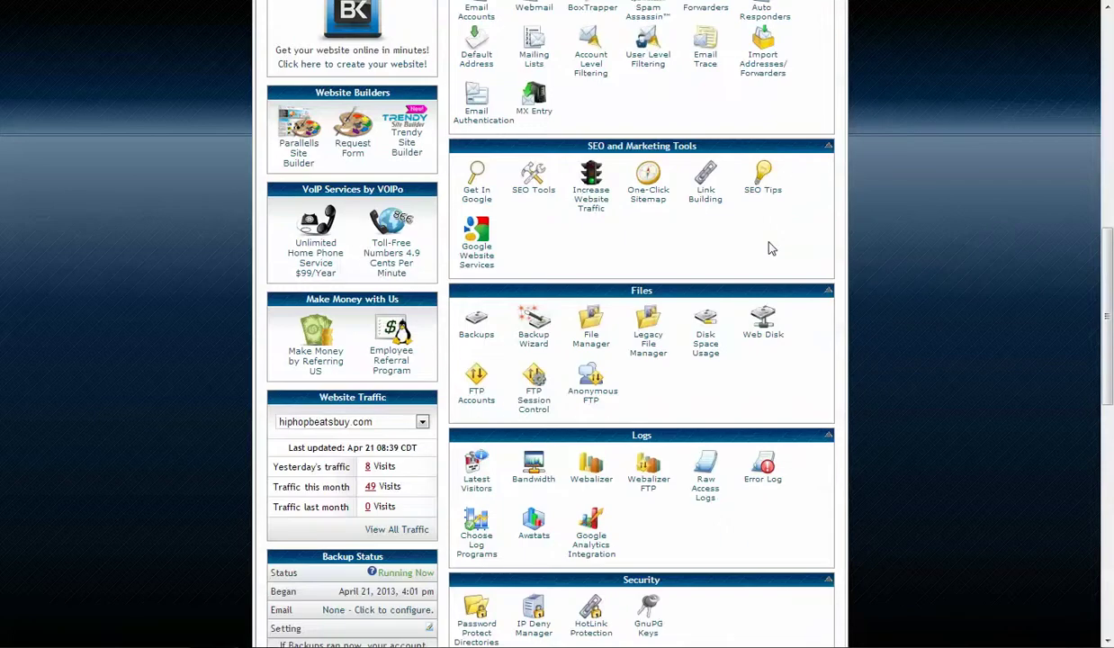
scroll(770, 249, down, 1)
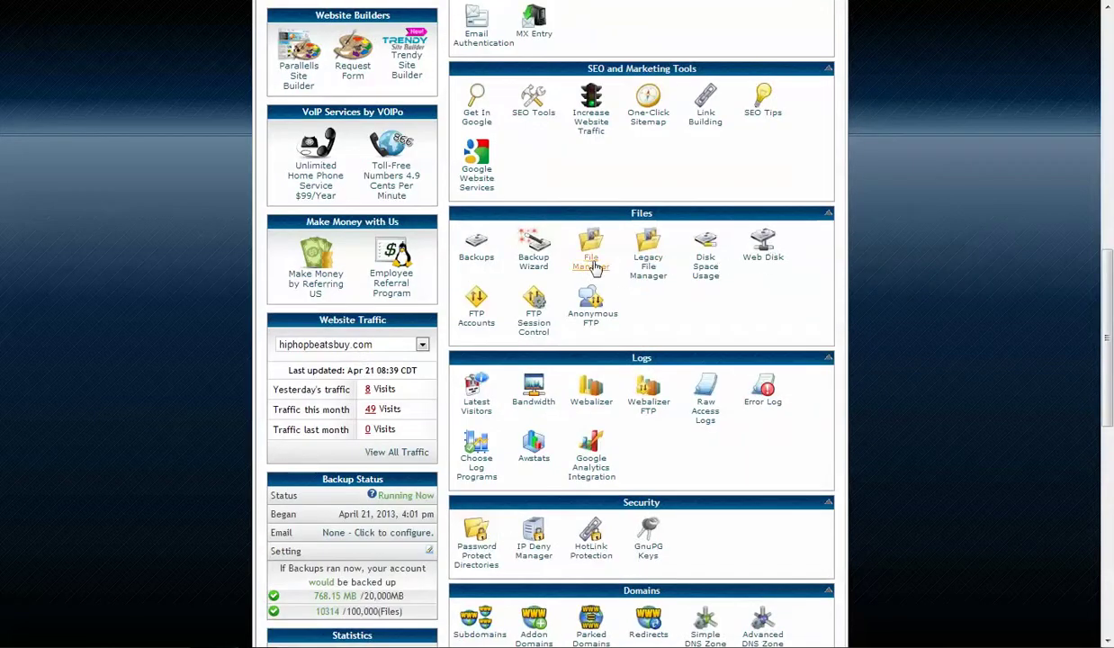
scroll(725, 231, down, 2)
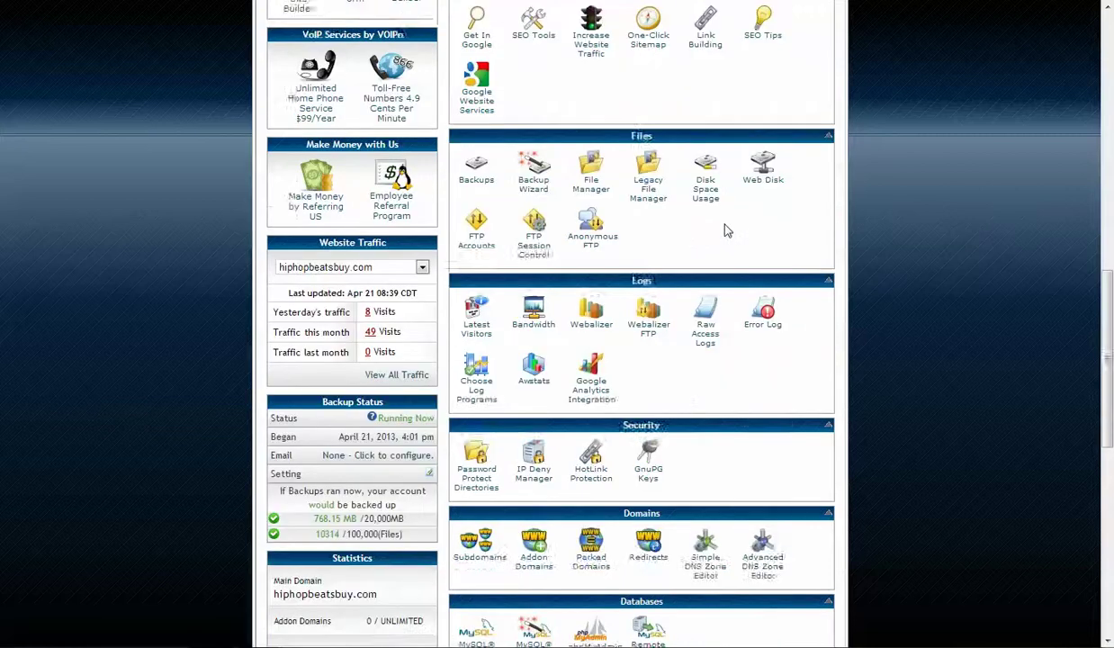
scroll(727, 233, down, 1)
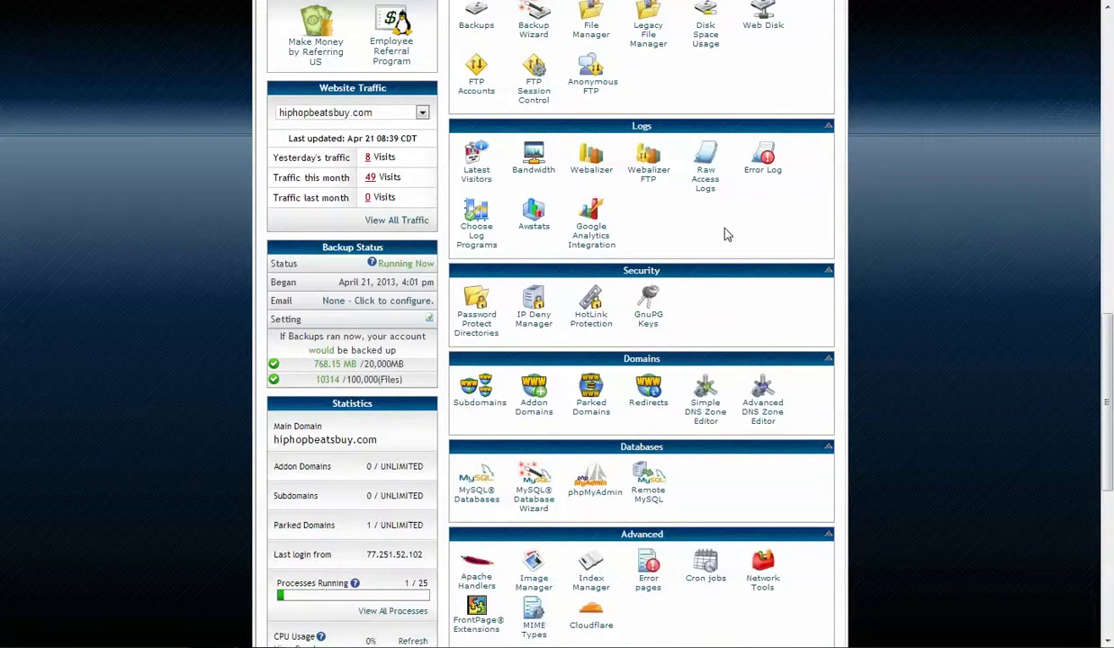
scroll(727, 234, down, 1)
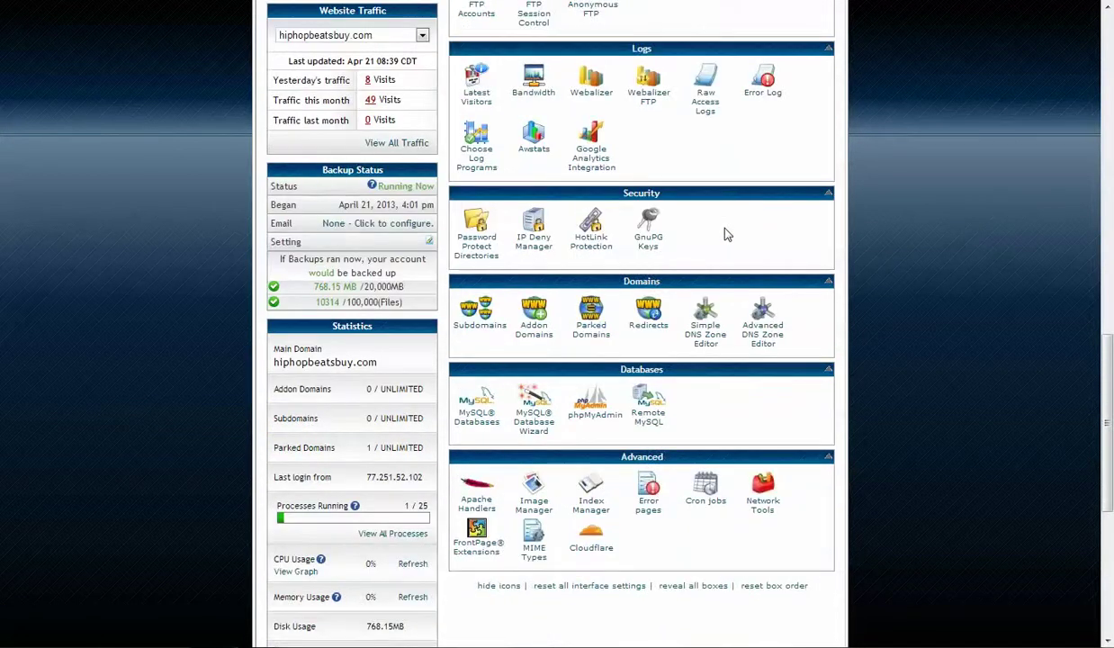
scroll(837, 247, down, 1)
- Review the control panel's website traffic, backup status and account statistics alongside its Databases and Advanced tools
scroll(837, 249, up, 2)
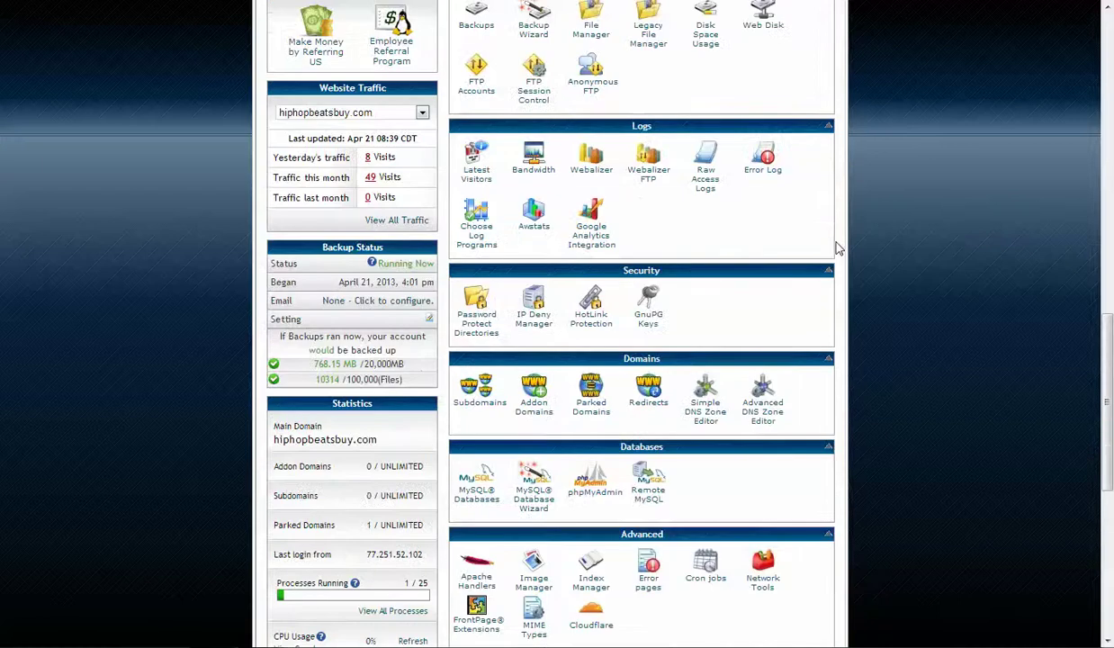
scroll(835, 248, up, 1)
scroll(835, 249, down, 3)
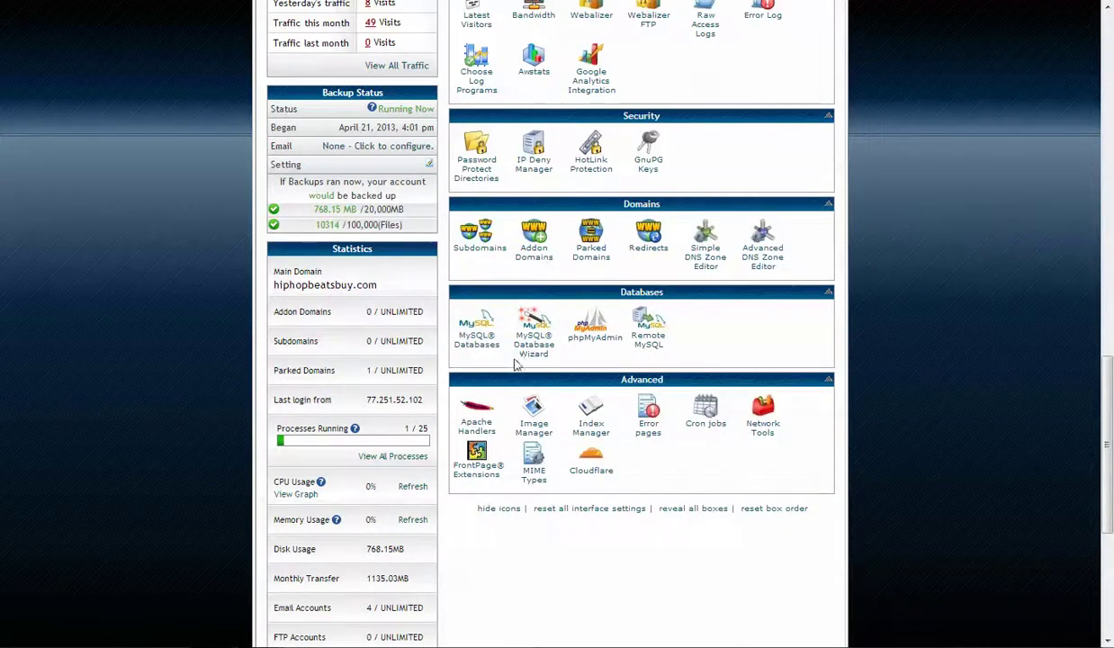
scroll(504, 333, up, 2)
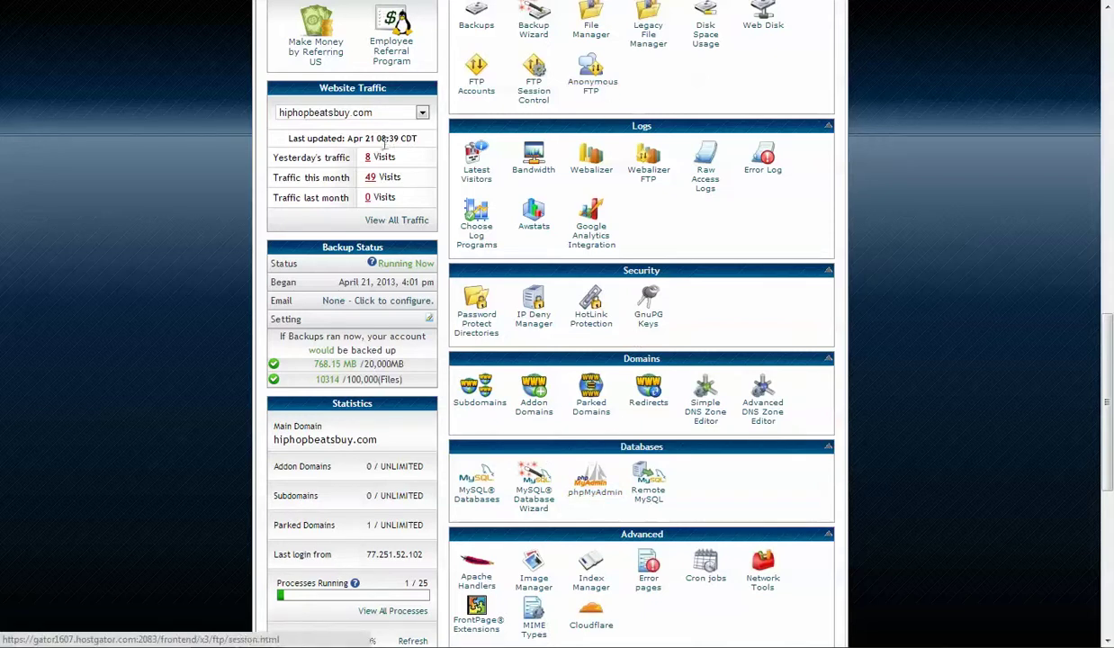
- Bring up the open WordPad documents
mouse_move(261, 636)
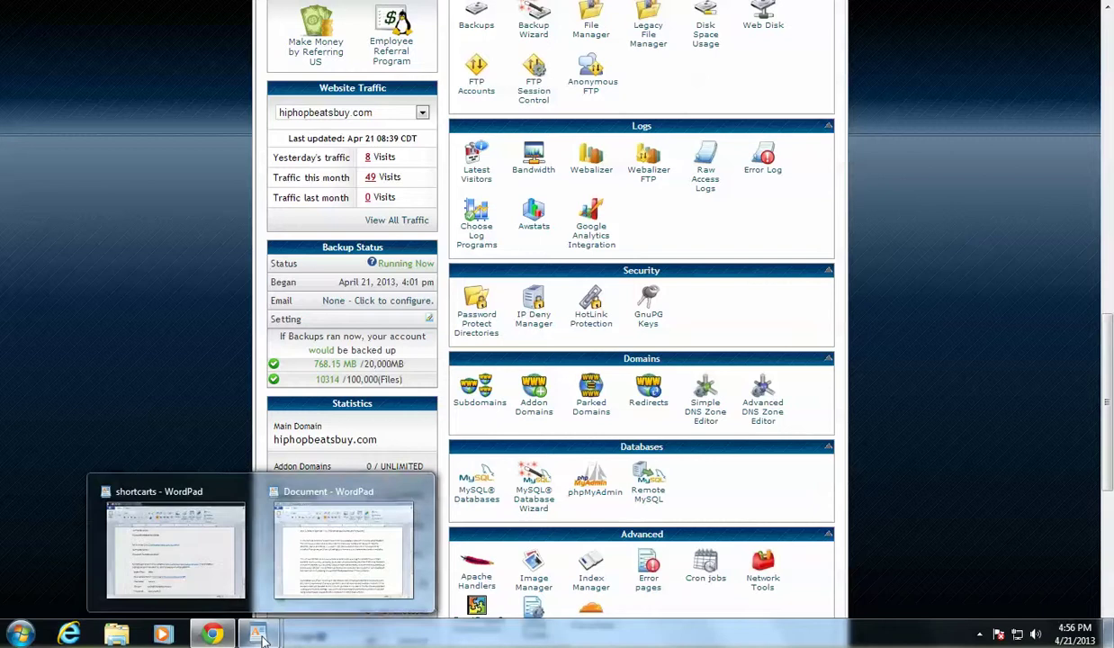